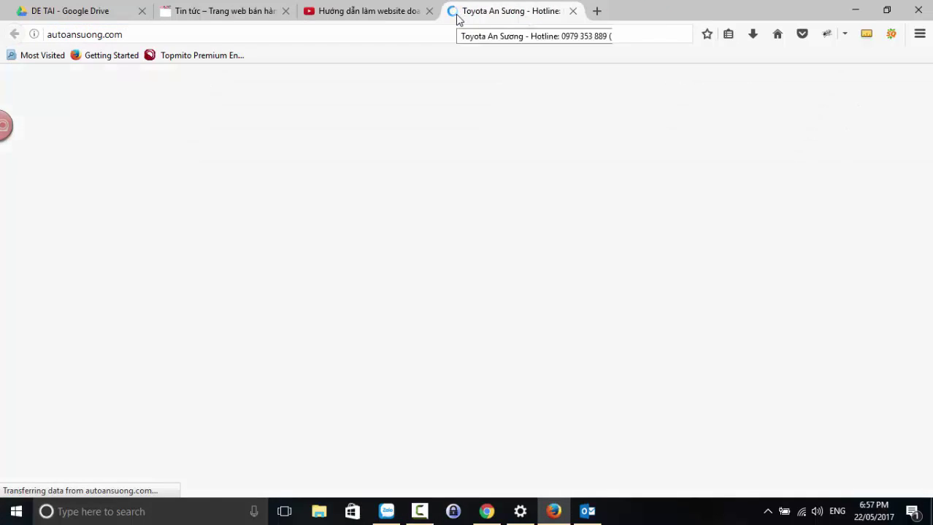
# - Scroll the Toyota car listing and open the Corolla Altis 2.0V (CVT-i) product page
pyautogui.scroll(-3, 414, 299)
pyautogui.scroll(-10, 414, 299)
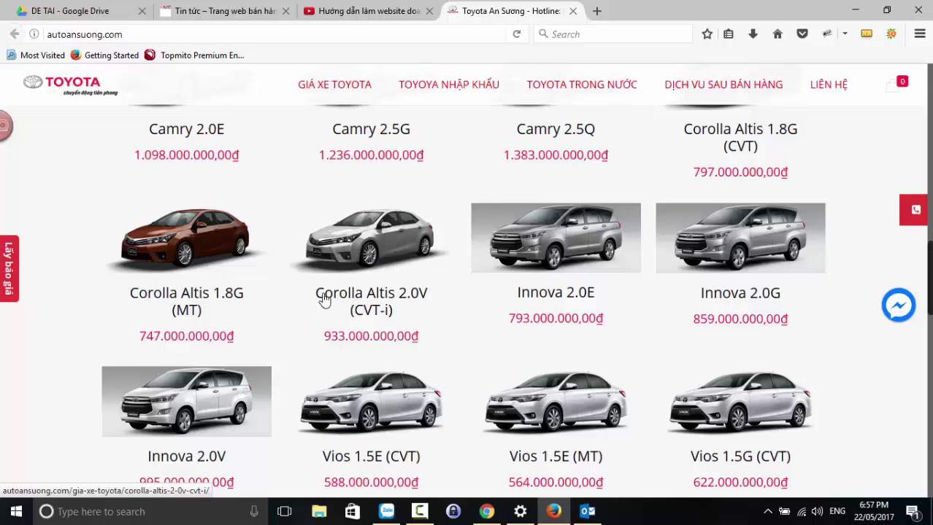
pyautogui.click(351, 257)
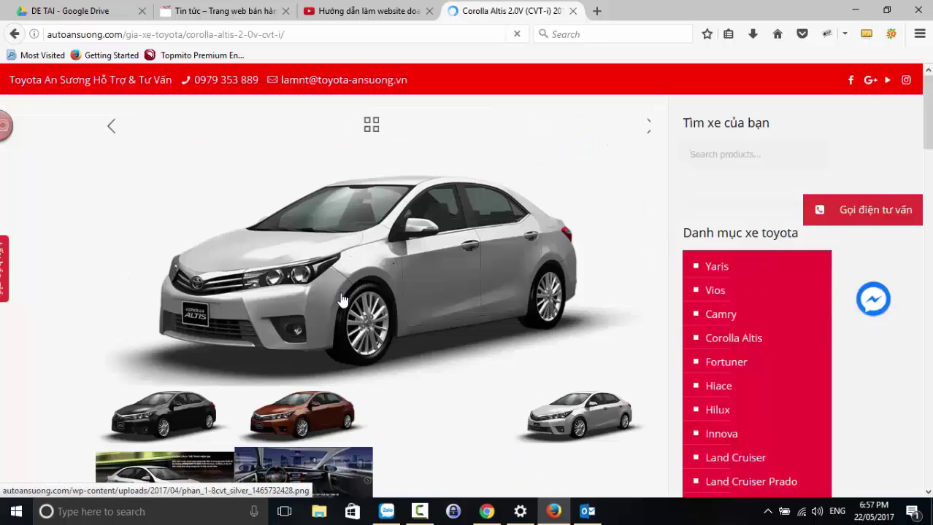
# - Scroll through the Corolla's details and spec sections, then back to the top
pyautogui.scroll(-3, 309, 268)
pyautogui.scroll(-3, 410, 289)
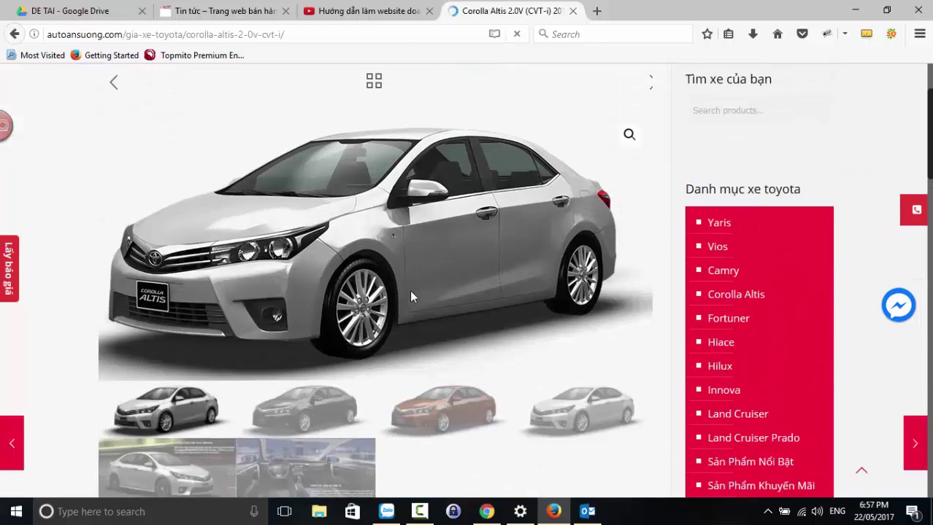
pyautogui.scroll(-6, 394, 310)
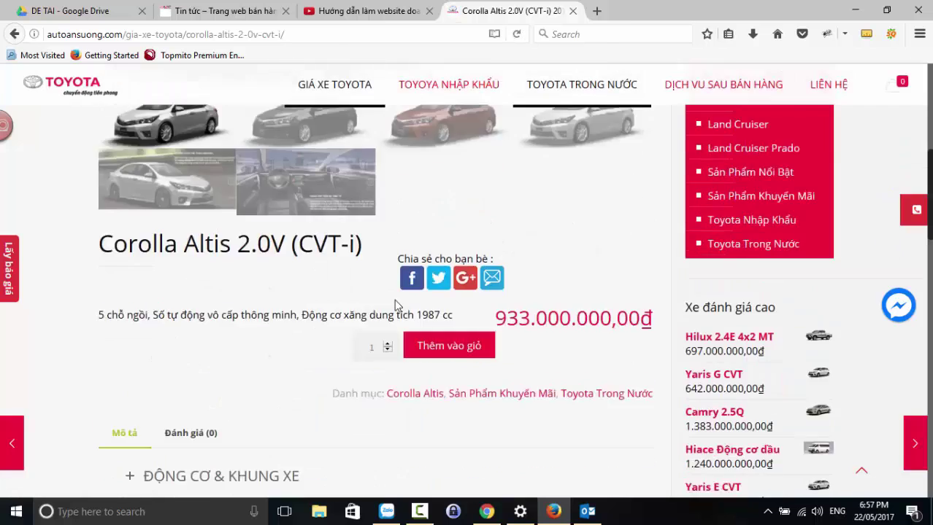
pyautogui.scroll(2, 318, 252)
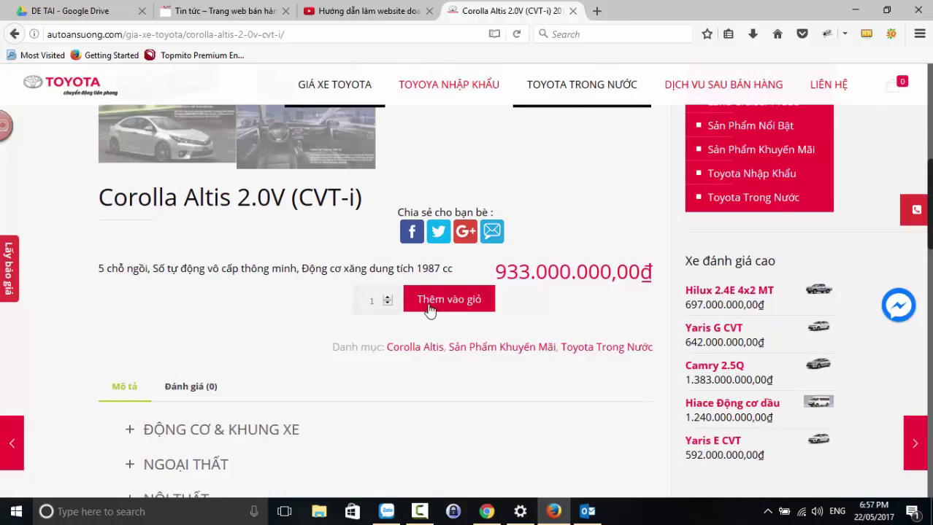
pyautogui.scroll(-4, 424, 299)
pyautogui.scroll(-4, 364, 320)
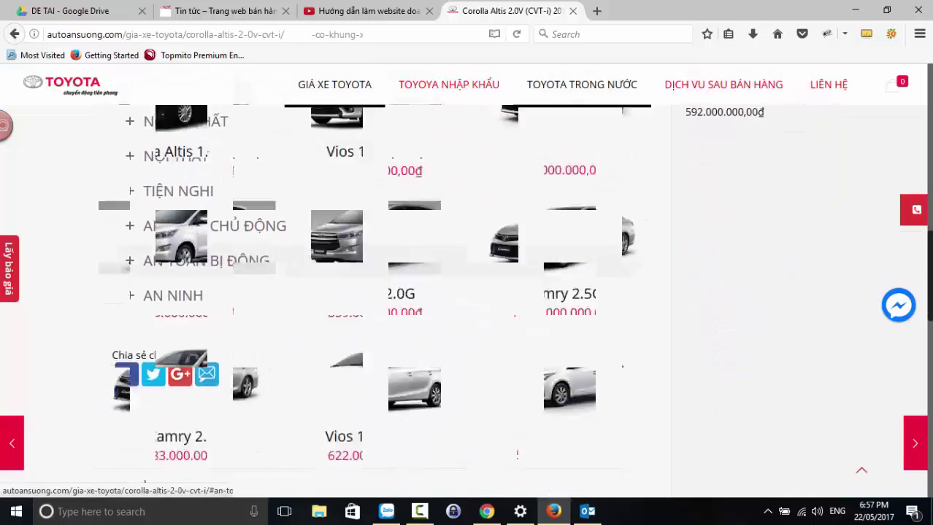
pyautogui.scroll(10, 225, 322)
pyautogui.scroll(-3, 693, 319)
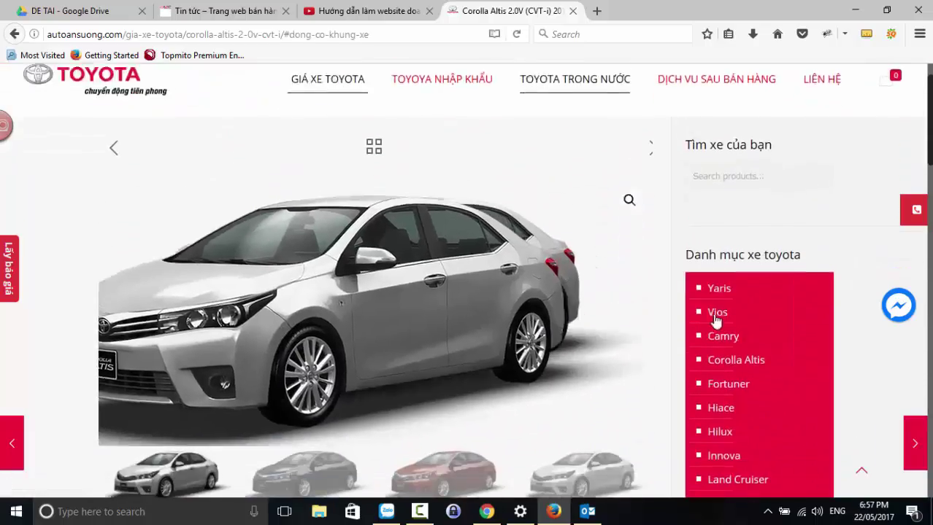
pyautogui.scroll(-7, 785, 313)
pyautogui.scroll(10, 785, 311)
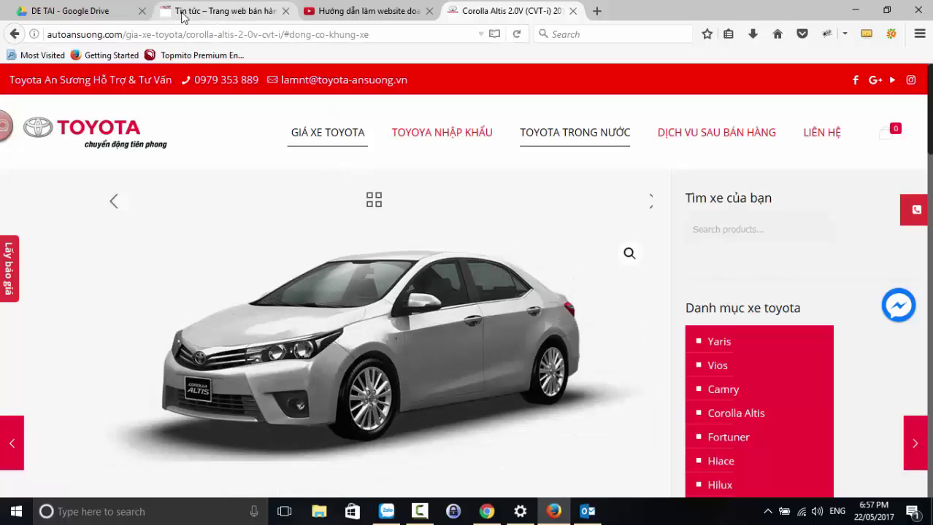
# - On the Tin tức tab, change the address from category/tin-tuc/ to wp-admin to reach the login page
pyautogui.click(195, 12)
pyautogui.click(295, 35)
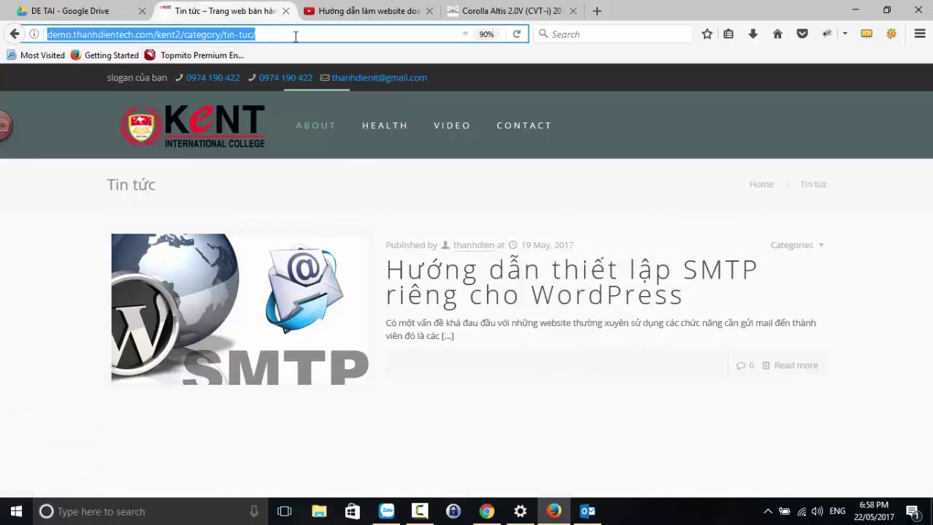
pyautogui.click(215, 34)
pyautogui.moveTo(184, 34); pyautogui.dragTo(255, 34)
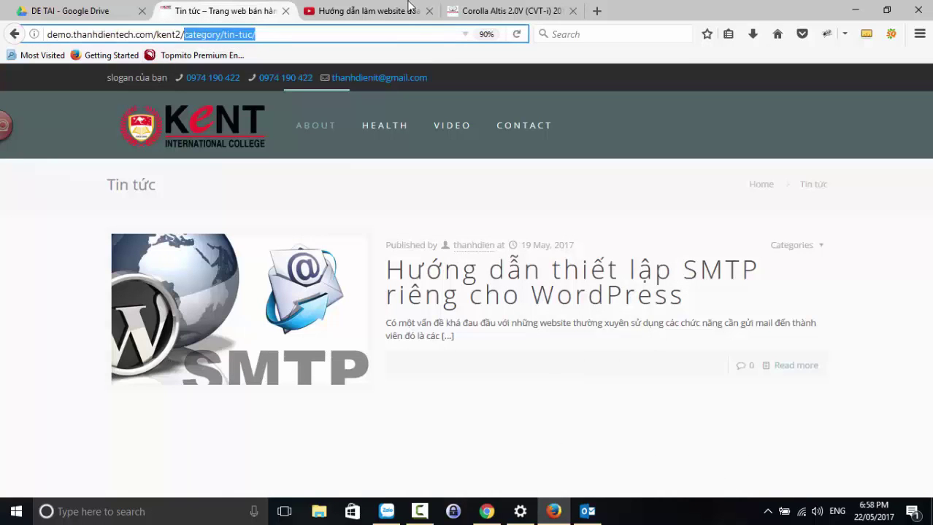
pyautogui.press('BackSpace')
pyautogui.write('wp-admin')
pyautogui.press('Return')
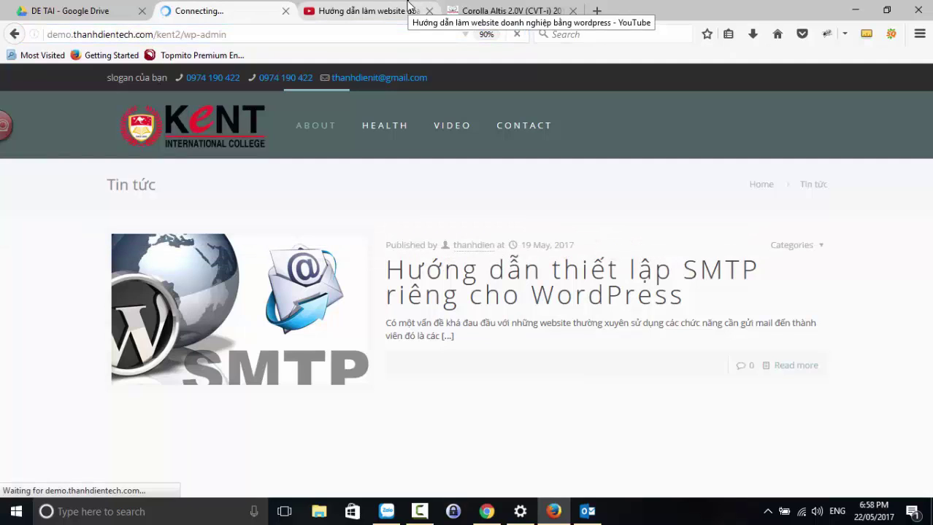
# - Log in with the saved username, retyping the password after the first attempt is rejected
pyautogui.write('th')
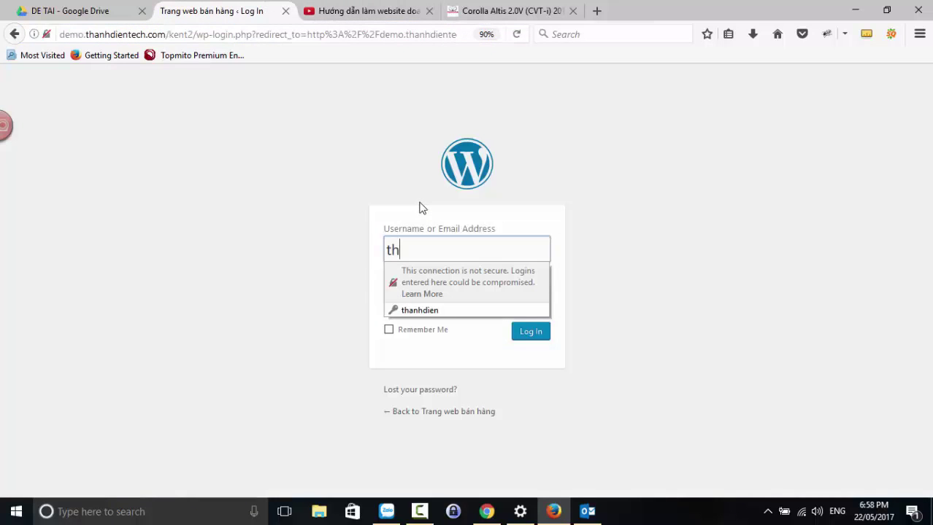
pyautogui.write('anhdien')
pyautogui.press('Tab')
pyautogui.press('Return')
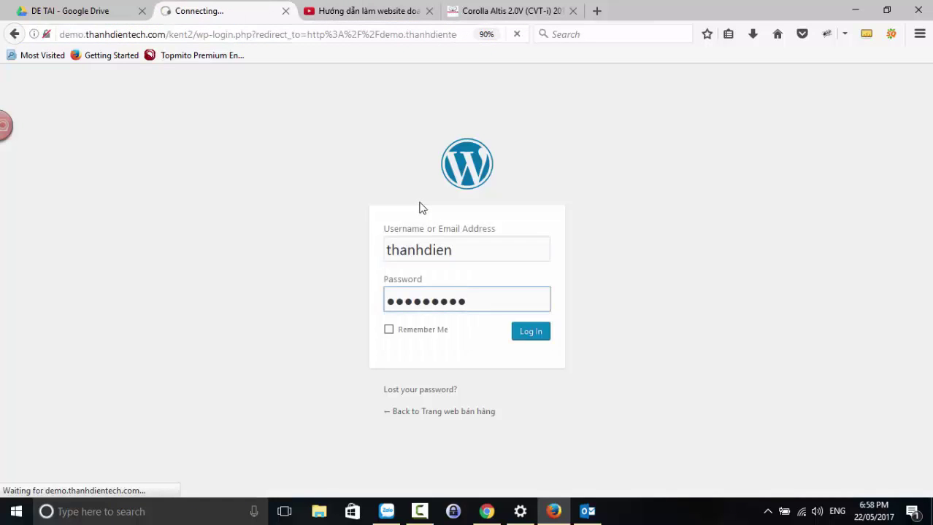
pyautogui.write('**')
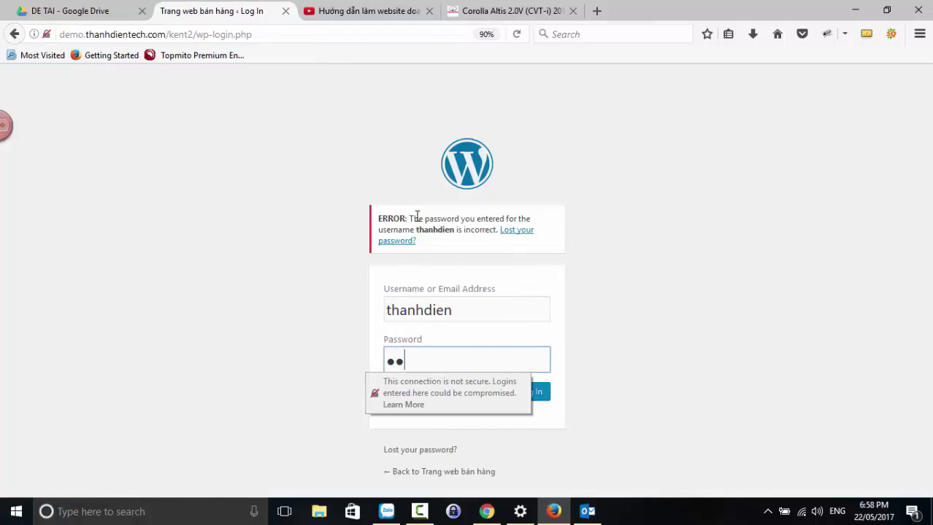
pyautogui.write('****')
pyautogui.press('Return')
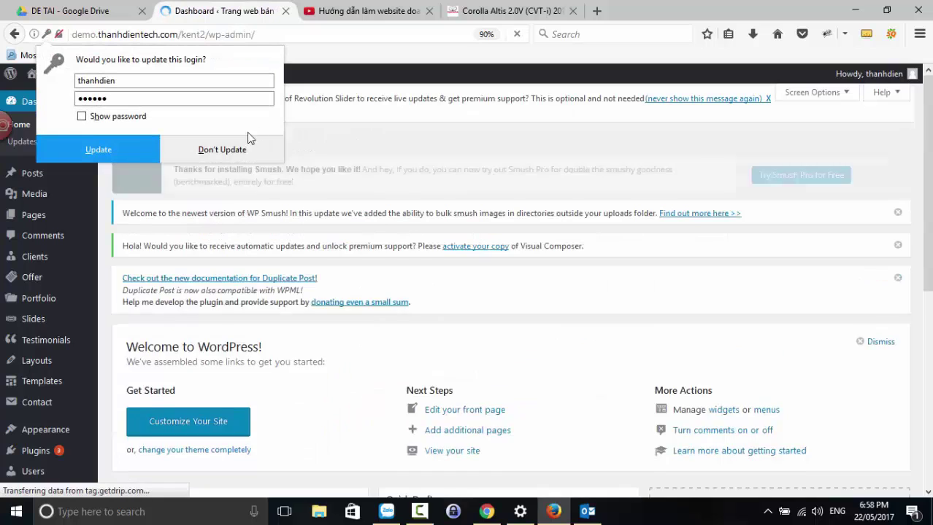
# - Decline saving the changed login and go to Plugins > Add New
pyautogui.click(204, 149)
pyautogui.scroll(-4, 22, 277)
pyautogui.moveTo(9, 285)
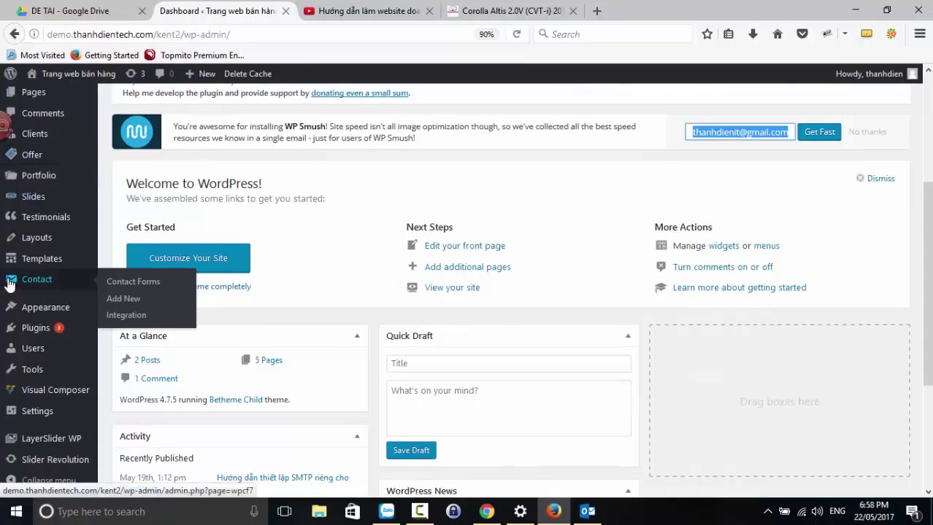
pyautogui.scroll(-3, 22, 277)
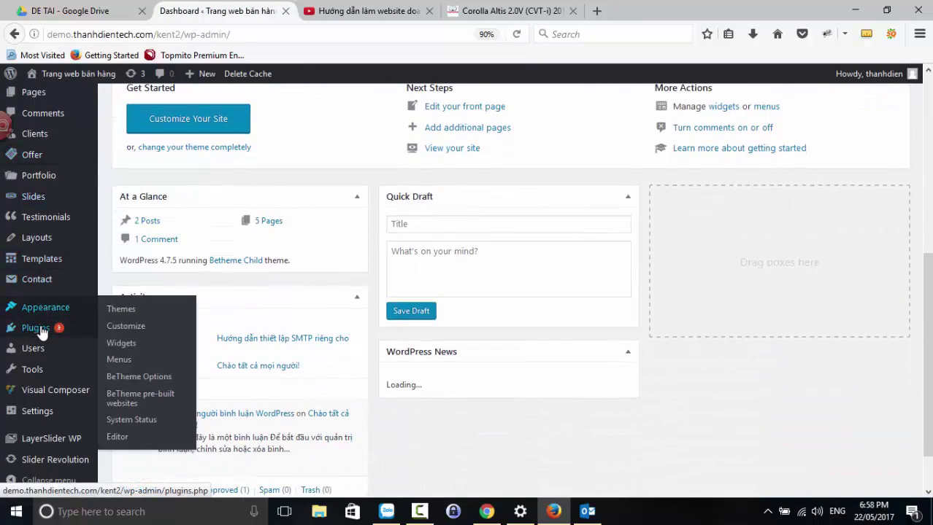
pyautogui.moveTo(41, 332)
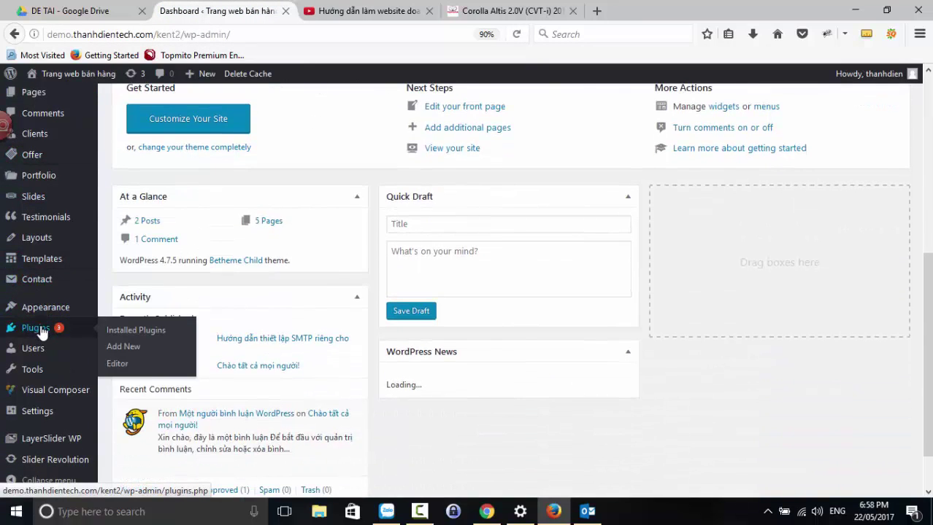
pyautogui.click(121, 348)
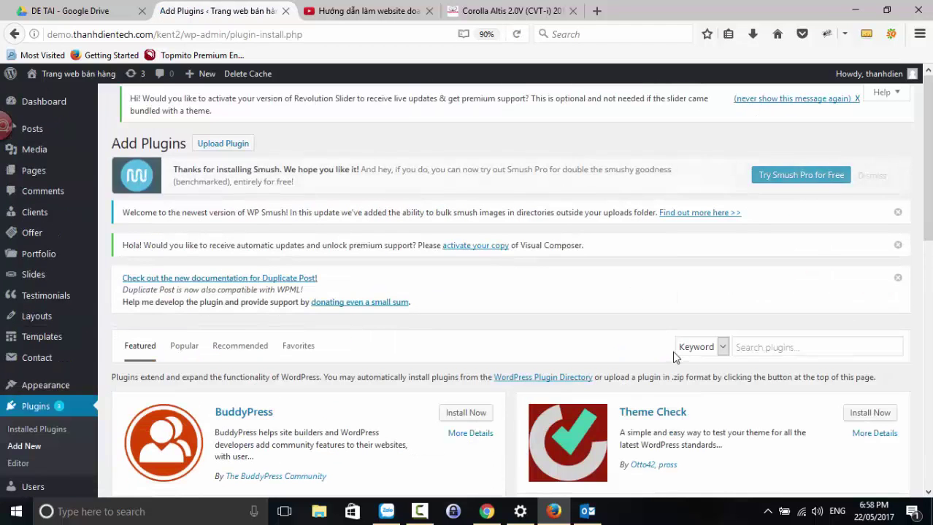
# - Search plugins for woocommerce and reset the page zoom to 100%
pyautogui.click(744, 347)
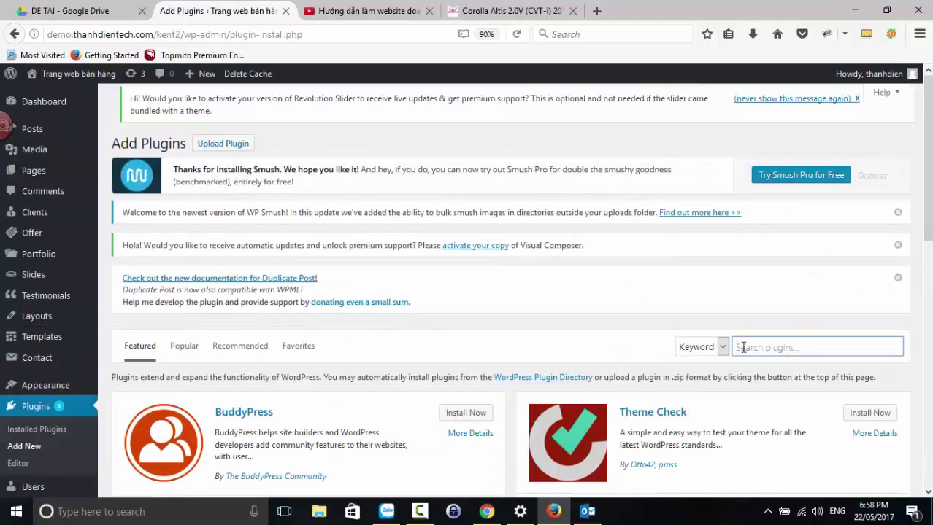
pyautogui.write('wo')
pyautogui.press('Down')
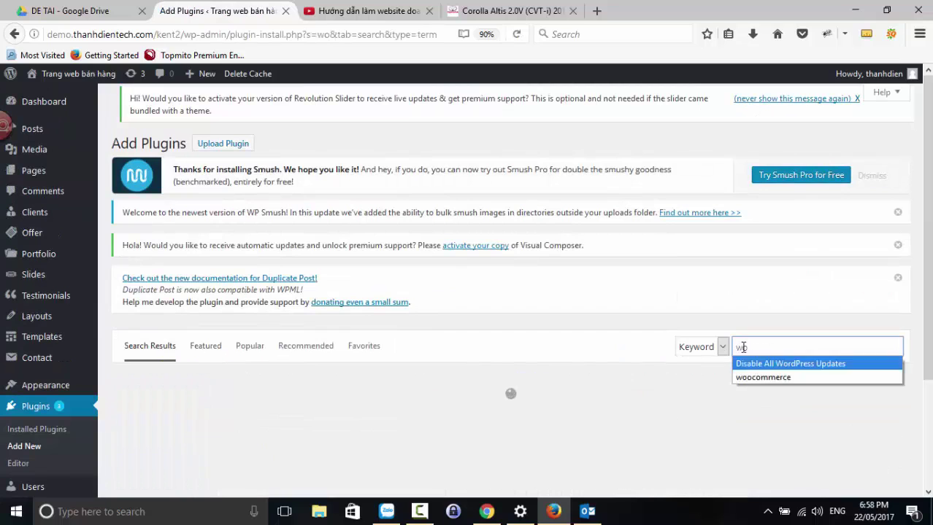
pyautogui.press('Down')
pyautogui.press('Return')
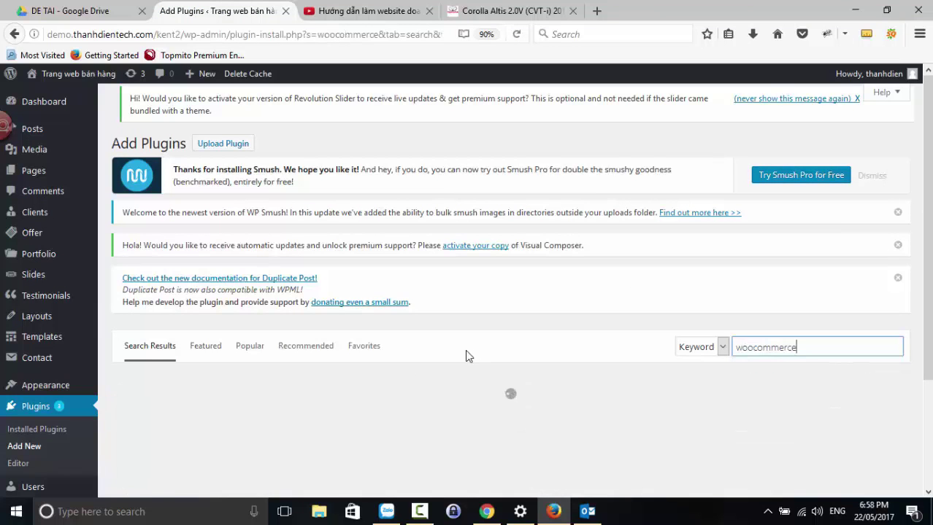
pyautogui.scroll(-2, 465, 349)
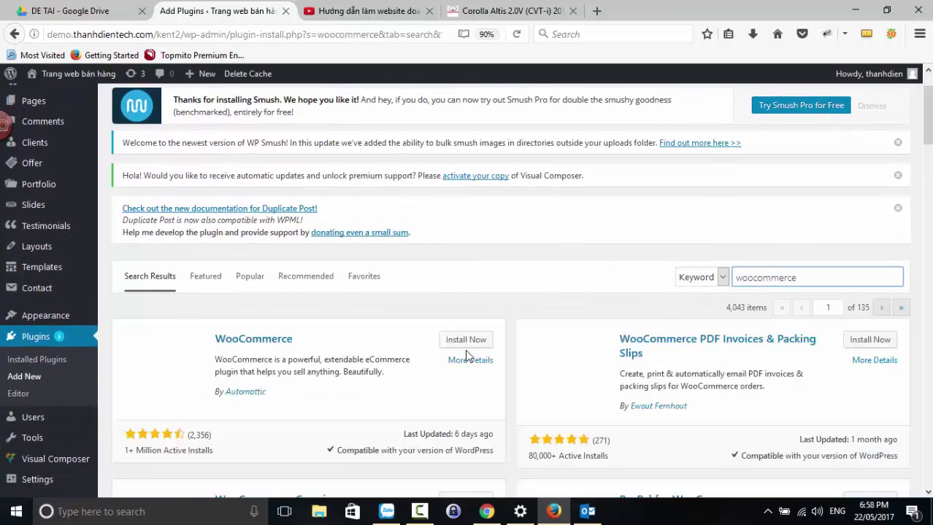
pyautogui.scroll(-2, 465, 350)
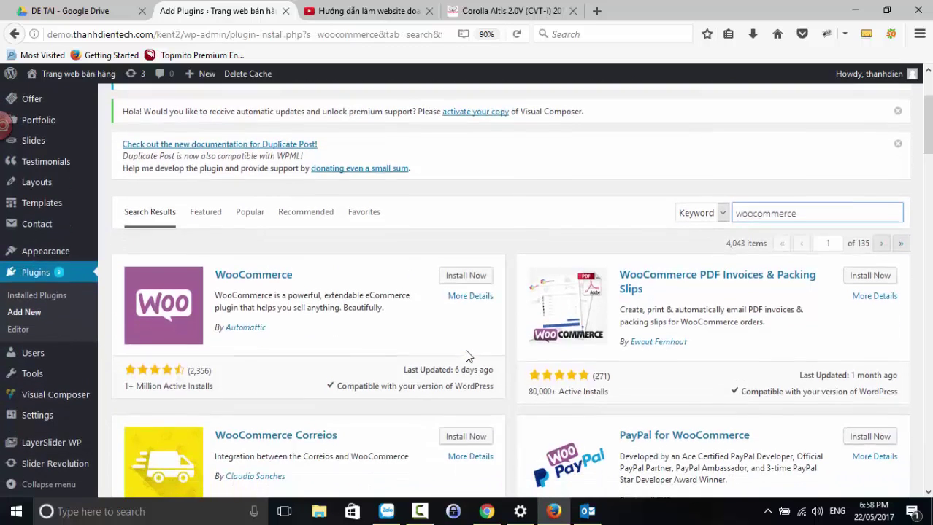
pyautogui.hotkey('ctrl', '+')
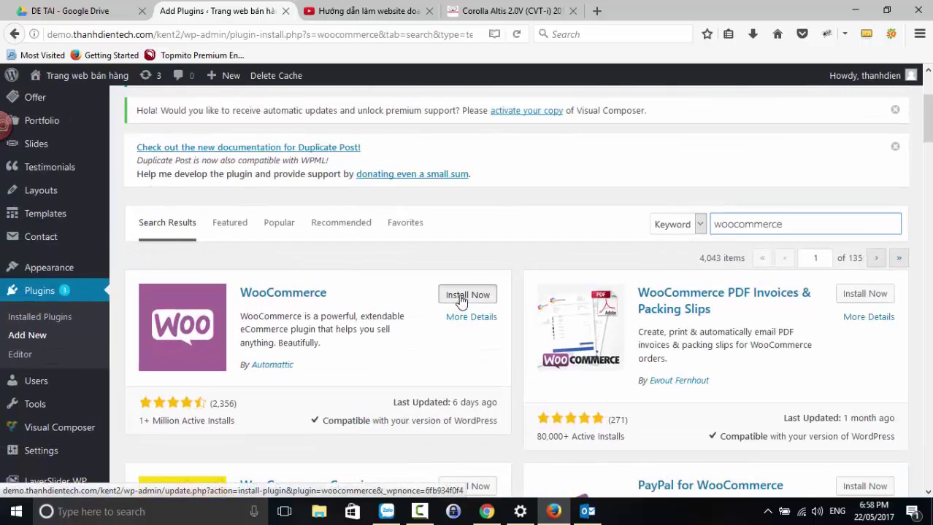
# - Install the WooCommerce plugin from the search results, then activate it
pyautogui.click(461, 295)
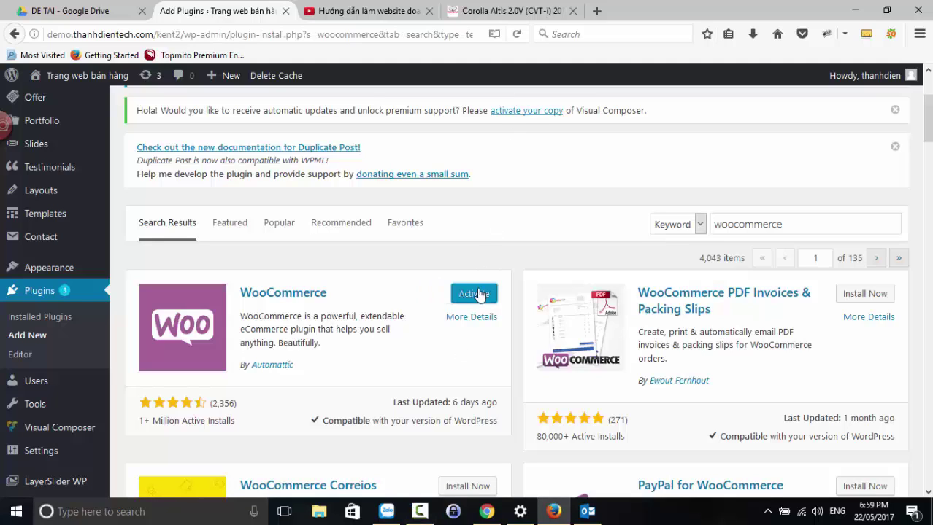
pyautogui.click(482, 296)
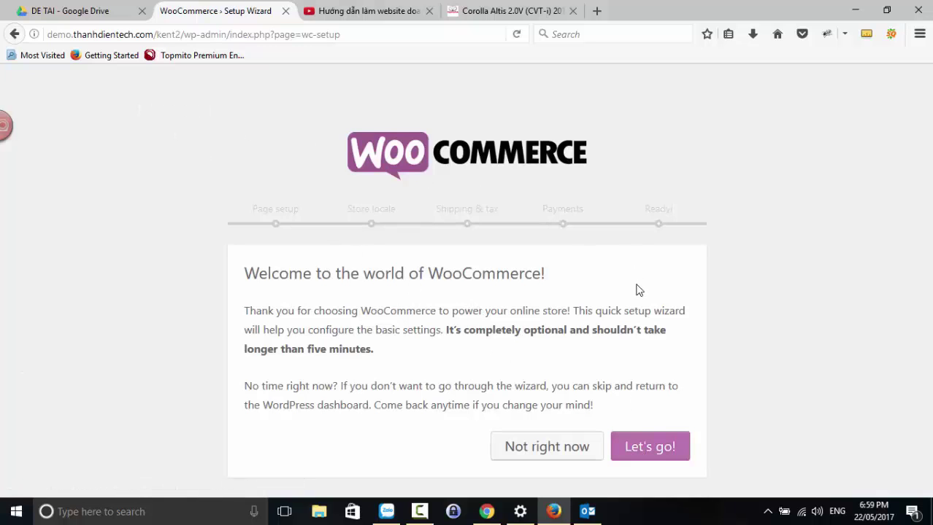
# - Launch the WooCommerce setup wizard
pyautogui.click(631, 447)
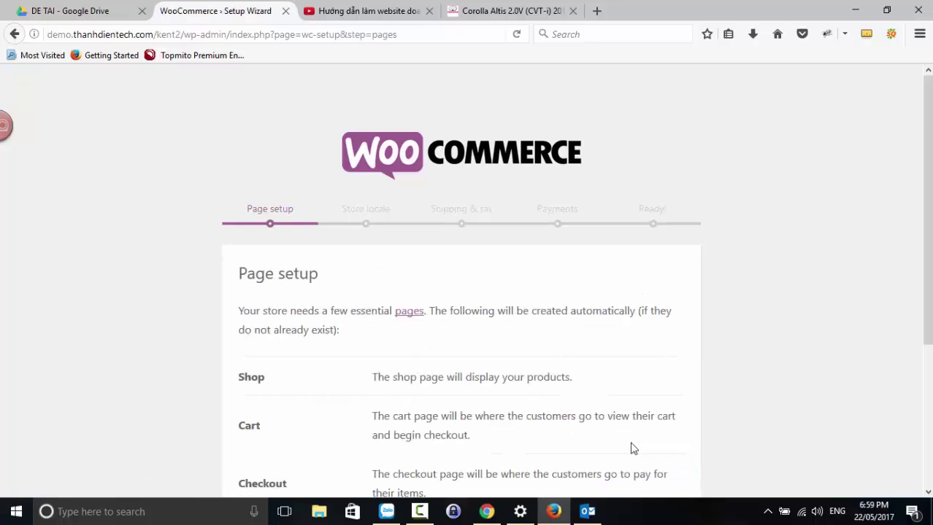
pyautogui.scroll(-2, 314, 277)
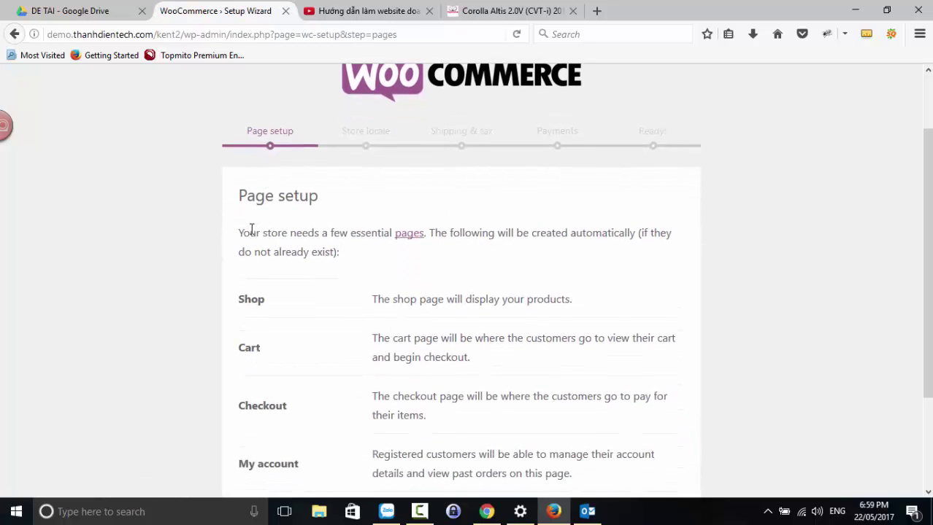
pyautogui.scroll(-3, 266, 314)
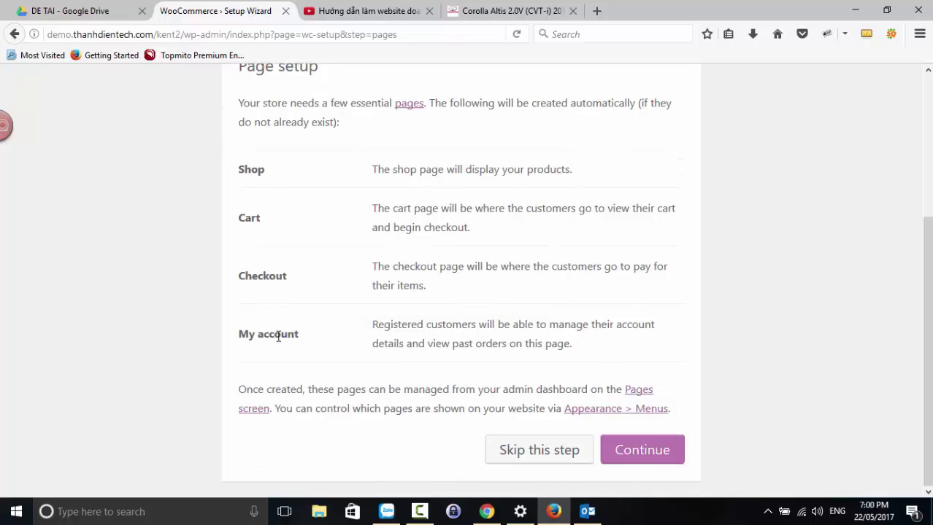
# - Review the Shop, Cart, Checkout and My account pages to be created, and continue
pyautogui.moveTo(265, 175); pyautogui.dragTo(237, 177)
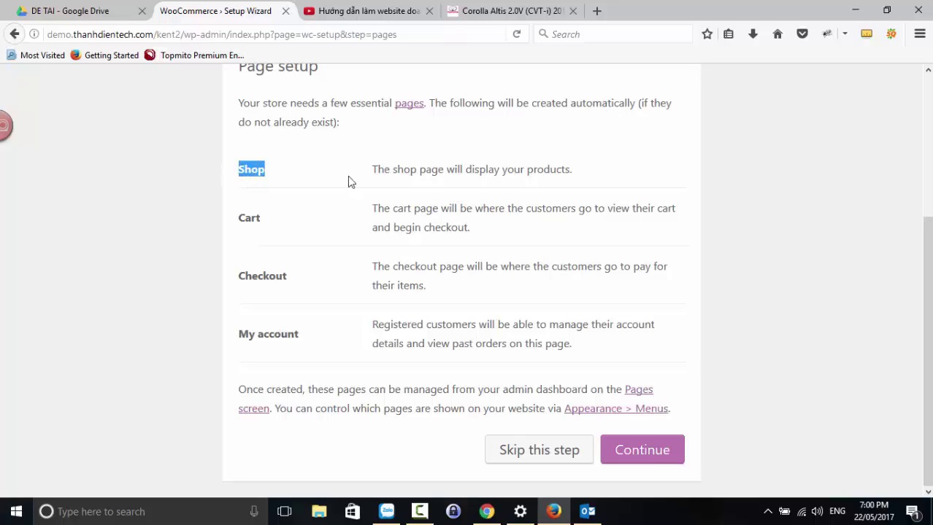
pyautogui.moveTo(261, 219); pyautogui.dragTo(236, 223)
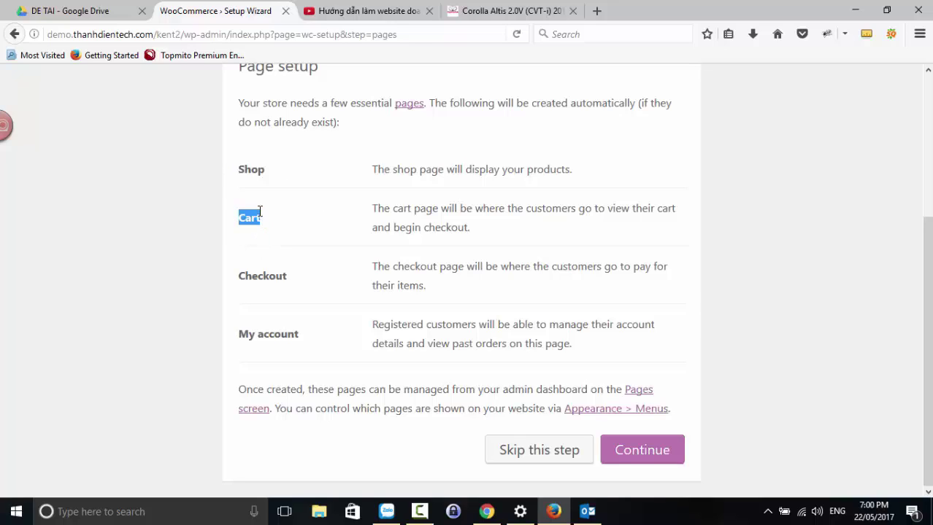
pyautogui.moveTo(287, 278); pyautogui.dragTo(241, 277)
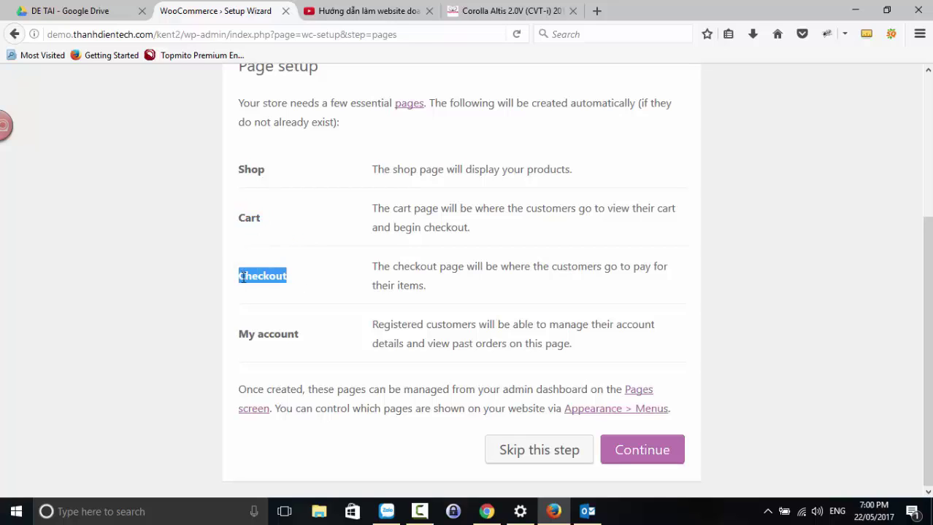
pyautogui.moveTo(300, 341); pyautogui.dragTo(241, 337)
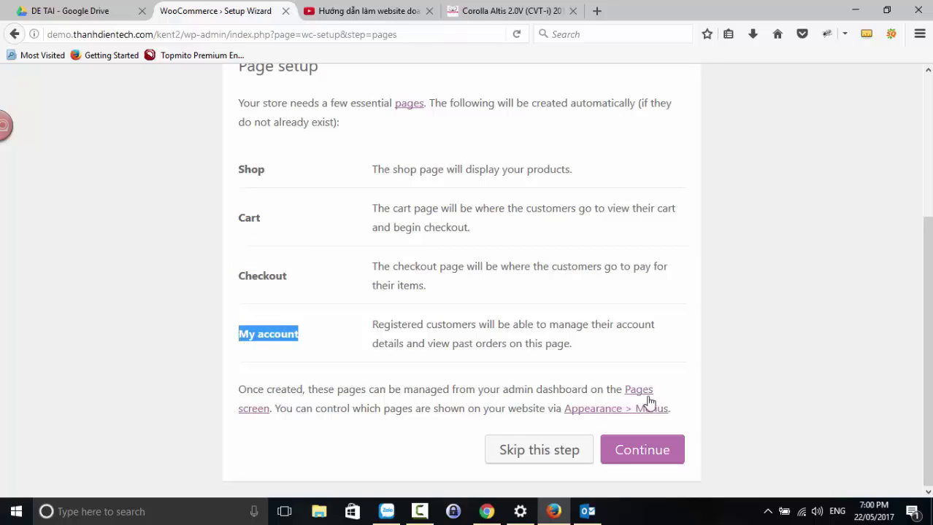
pyautogui.click(652, 452)
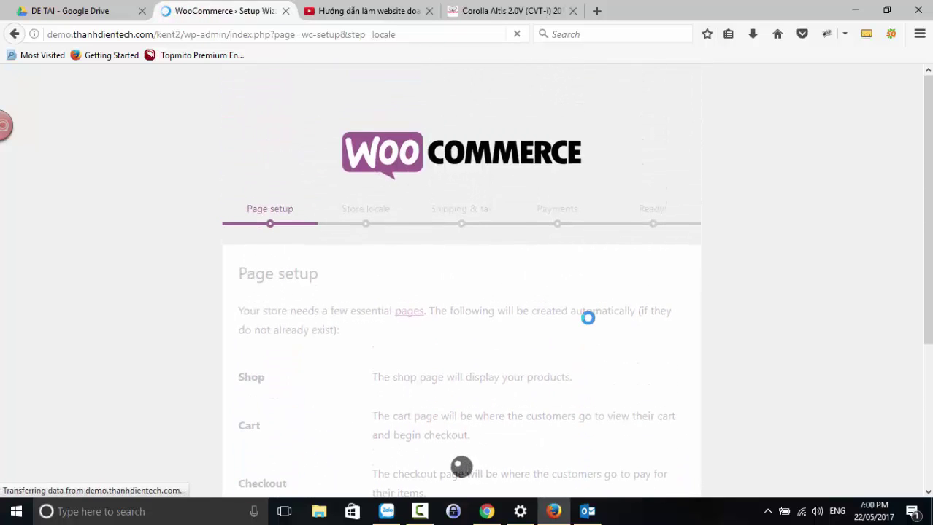
# - Keep Vietnam as the store country and choose Vietnamese đồng as the currency
pyautogui.scroll(-2, 321, 231)
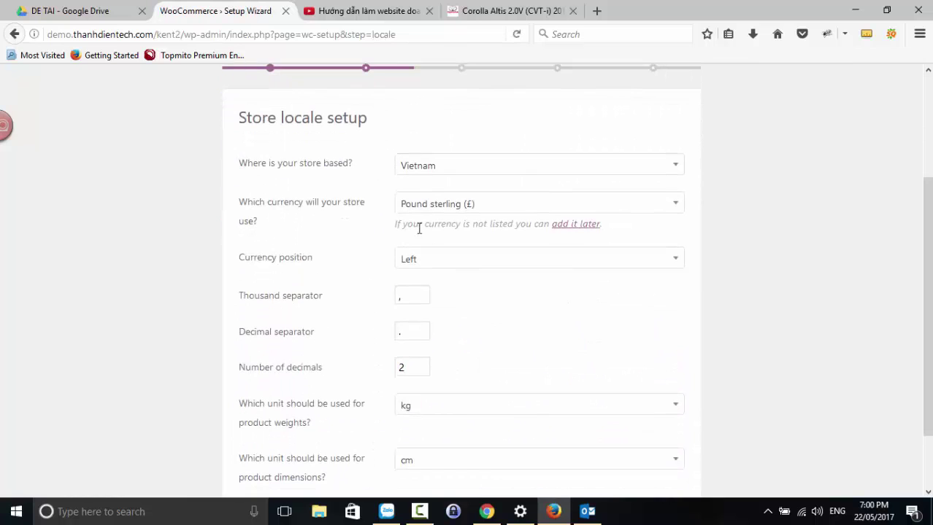
pyautogui.scroll(1, 453, 234)
pyautogui.click(440, 249)
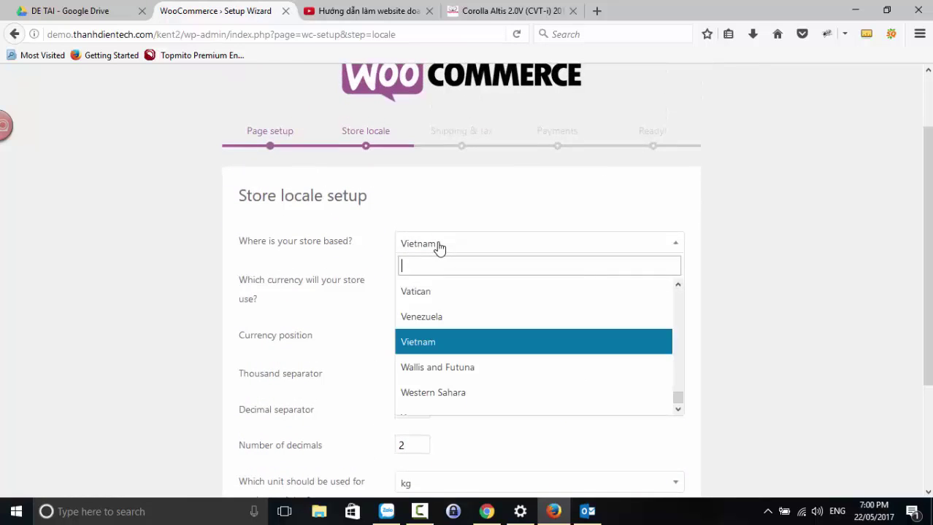
pyautogui.click(419, 346)
pyautogui.click(449, 287)
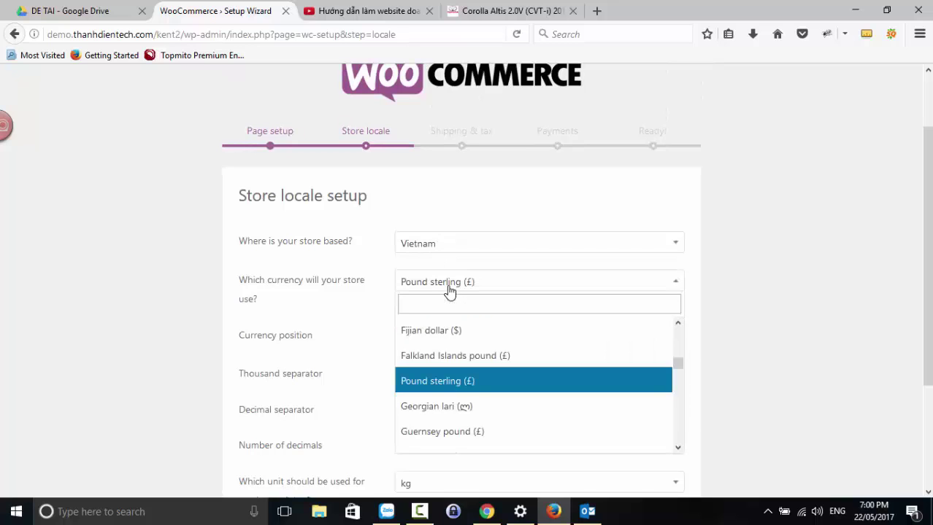
pyautogui.write('viet')
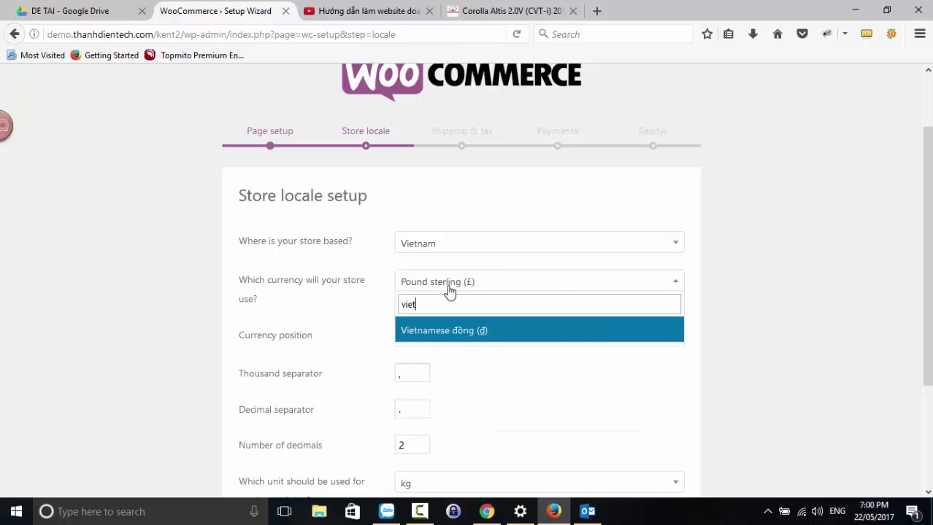
pyautogui.click(440, 333)
# - Put the currency on the right, use '.' thousands and ',' decimal separators, and continue
pyautogui.click(437, 337)
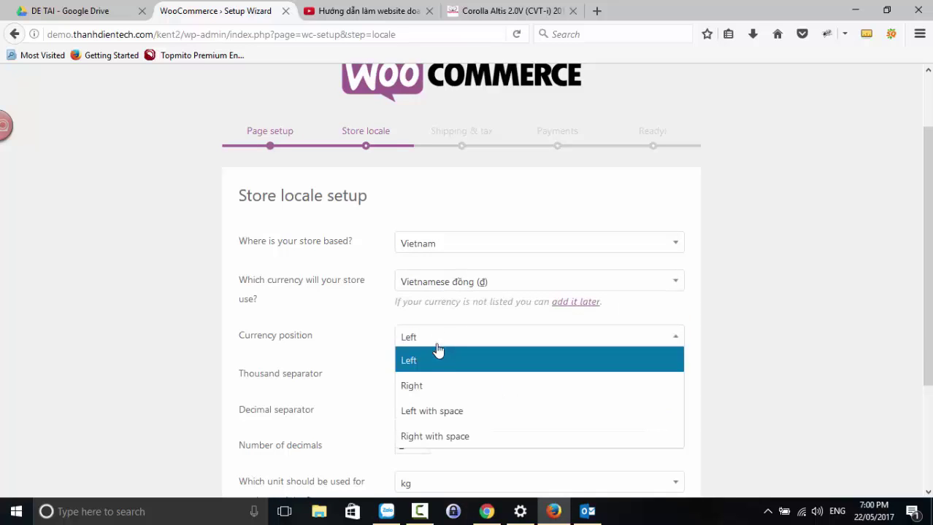
pyautogui.click(436, 393)
pyautogui.scroll(-2, 427, 351)
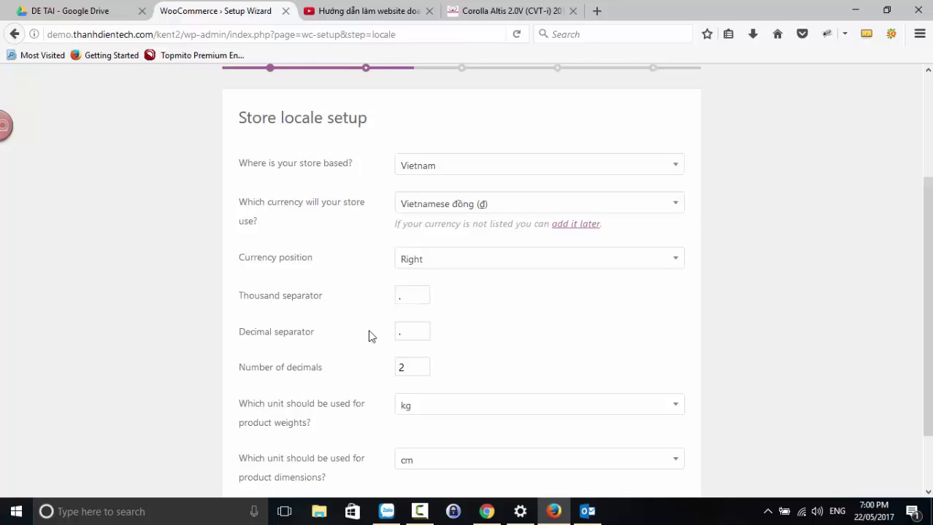
pyautogui.scroll(-2, 368, 336)
pyautogui.doubleClick(407, 262)
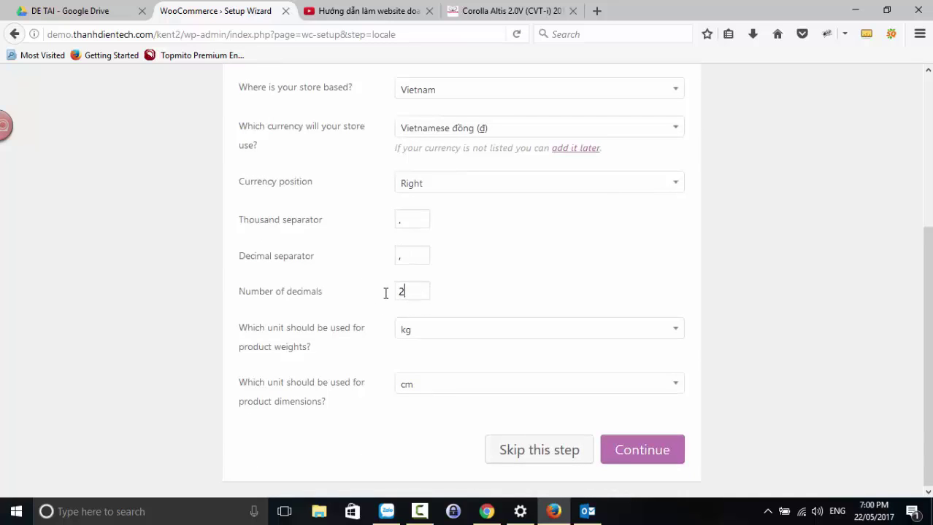
pyautogui.moveTo(385, 293); pyautogui.dragTo(371, 297)
pyautogui.scroll(4, 603, 431)
pyautogui.scroll(-4, 633, 466)
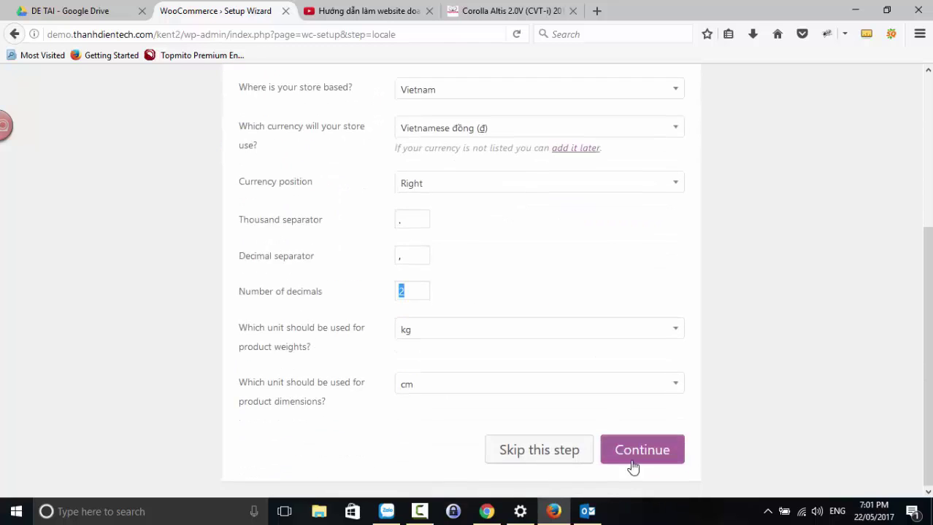
pyautogui.click(634, 459)
# - Continue past Shipping & tax without enabling shipping or sales tax
pyautogui.scroll(3, 457, 386)
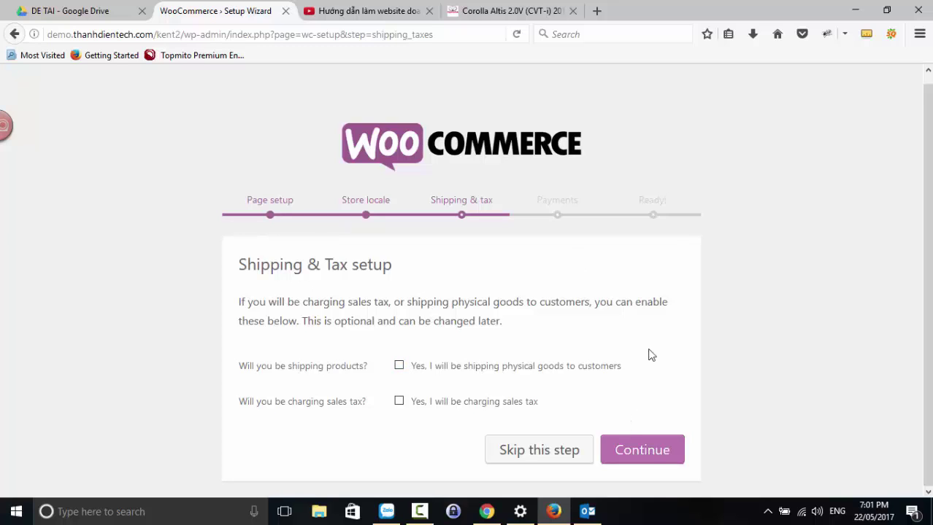
pyautogui.click(641, 452)
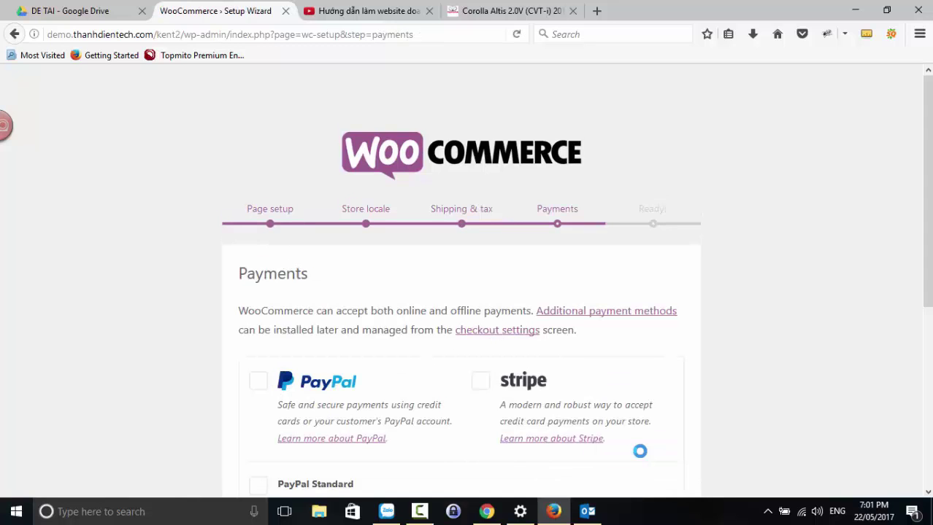
pyautogui.scroll(-2, 571, 349)
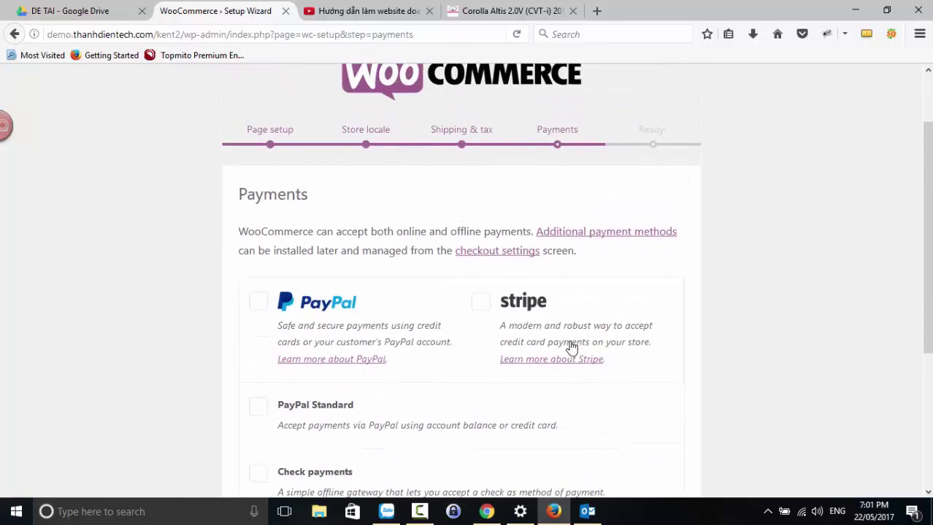
pyautogui.scroll(-5, 572, 349)
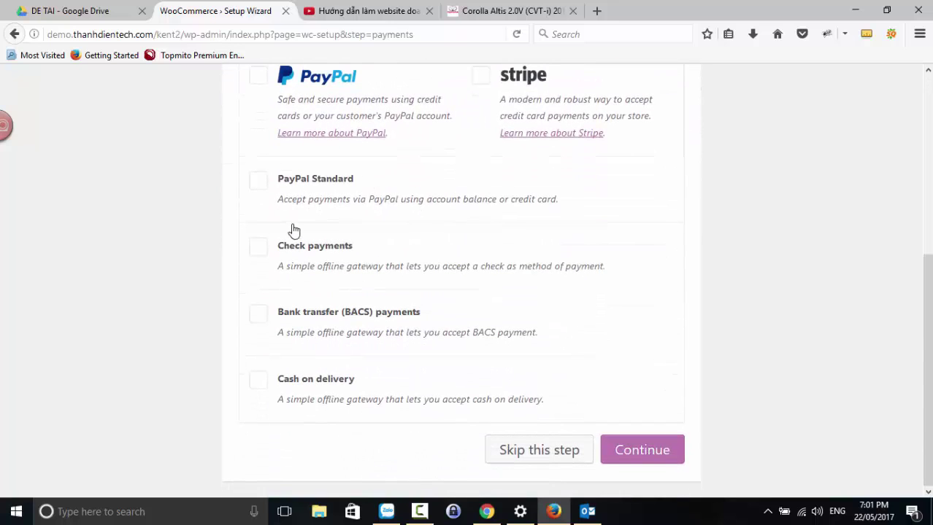
# - Enable PayPal Standard, cash on delivery and bank transfer (BACS) payments, then continue
pyautogui.click(256, 182)
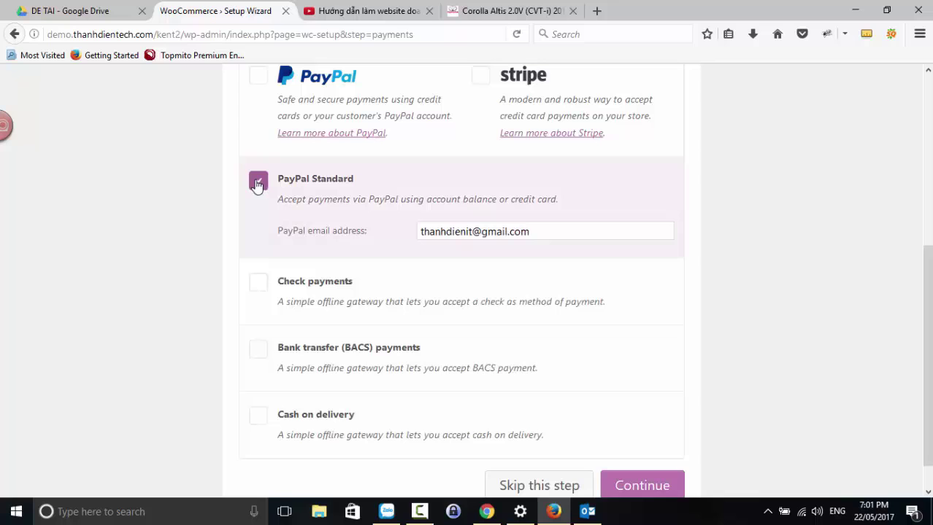
pyautogui.scroll(-1, 298, 300)
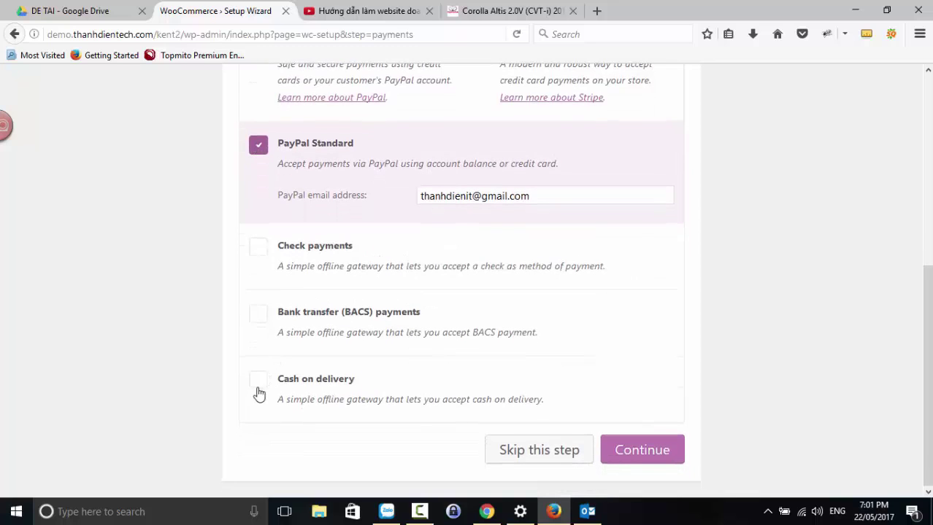
pyautogui.click(258, 386)
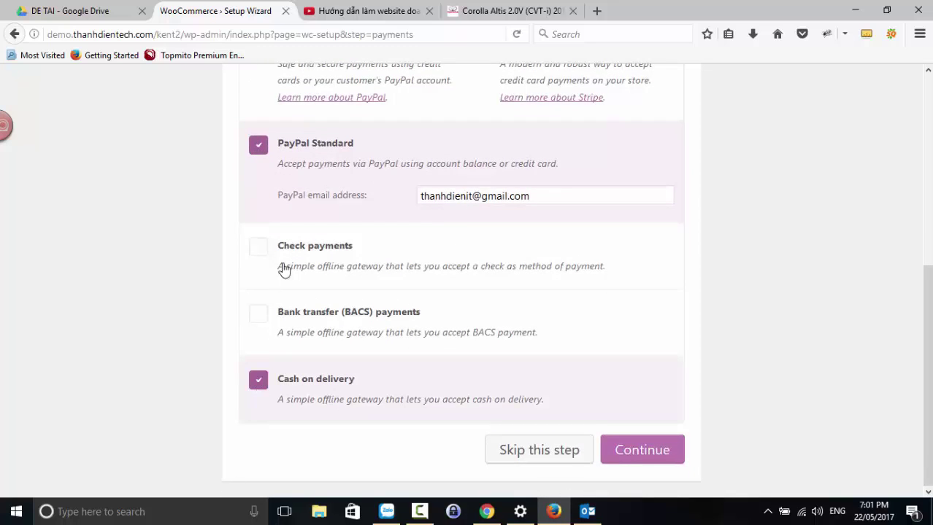
pyautogui.click(259, 315)
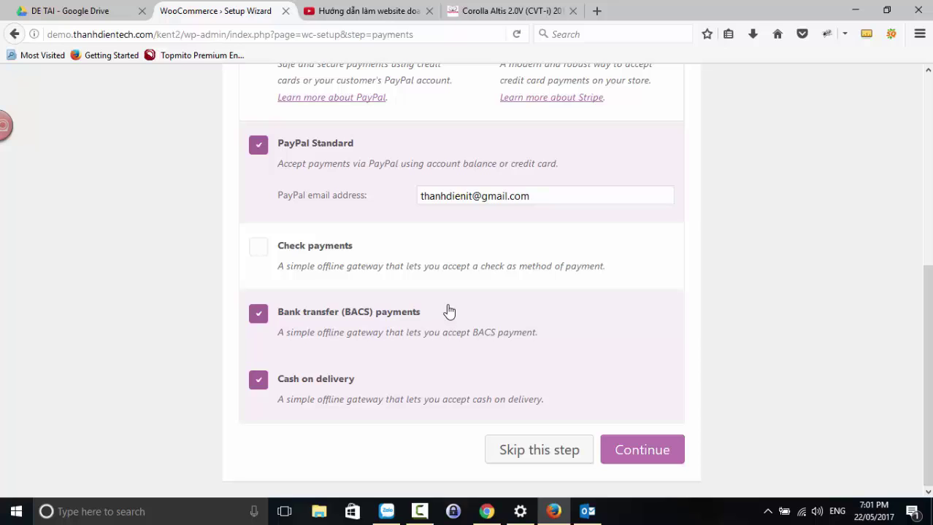
pyautogui.click(633, 449)
pyautogui.scroll(3, 617, 402)
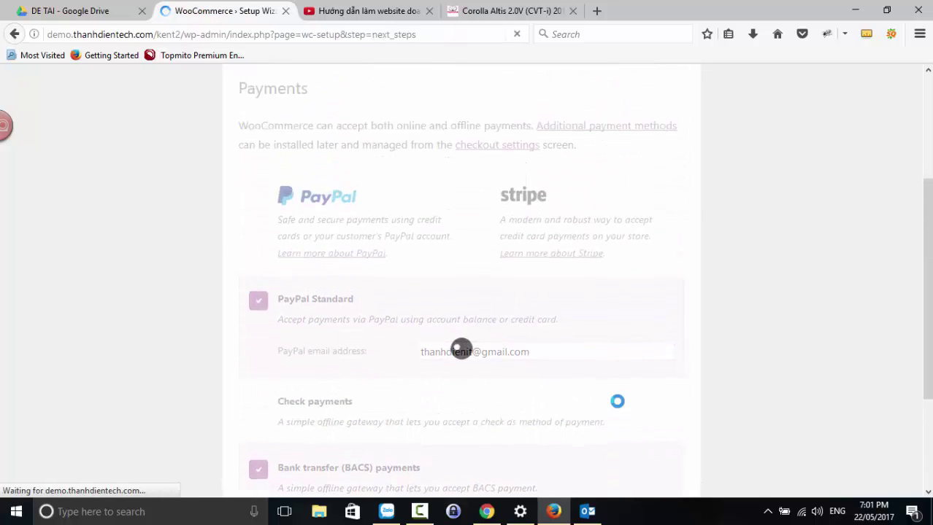
# - Return from the finished setup wizard to the WordPress Dashboard
pyautogui.scroll(-1, 617, 407)
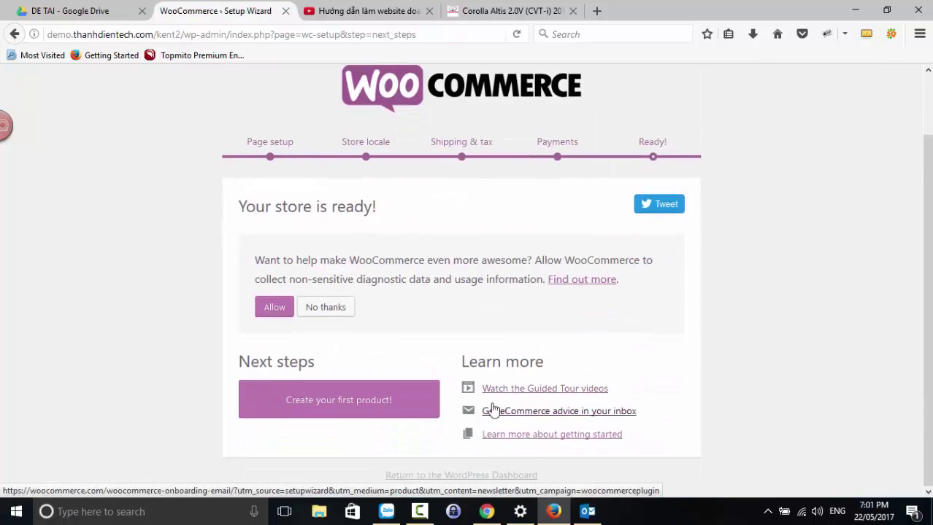
pyautogui.click(440, 476)
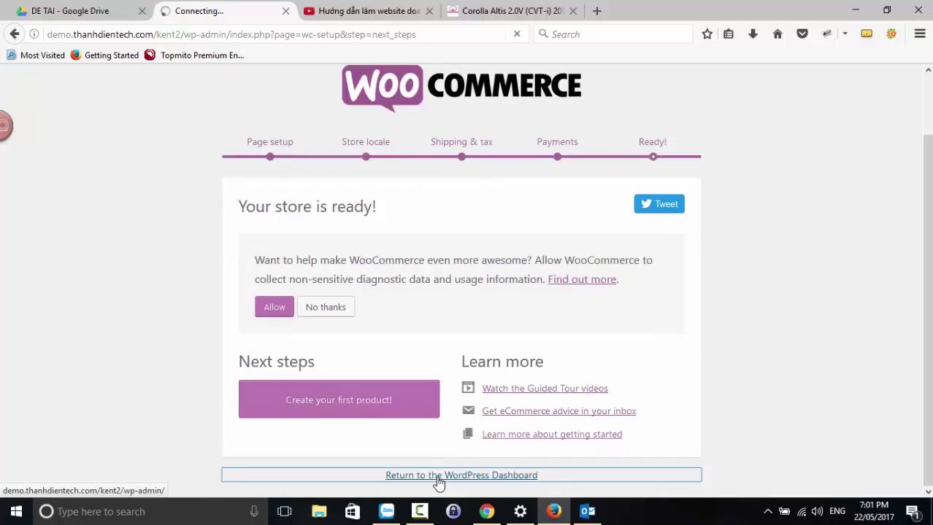
pyautogui.scroll(-3, 327, 248)
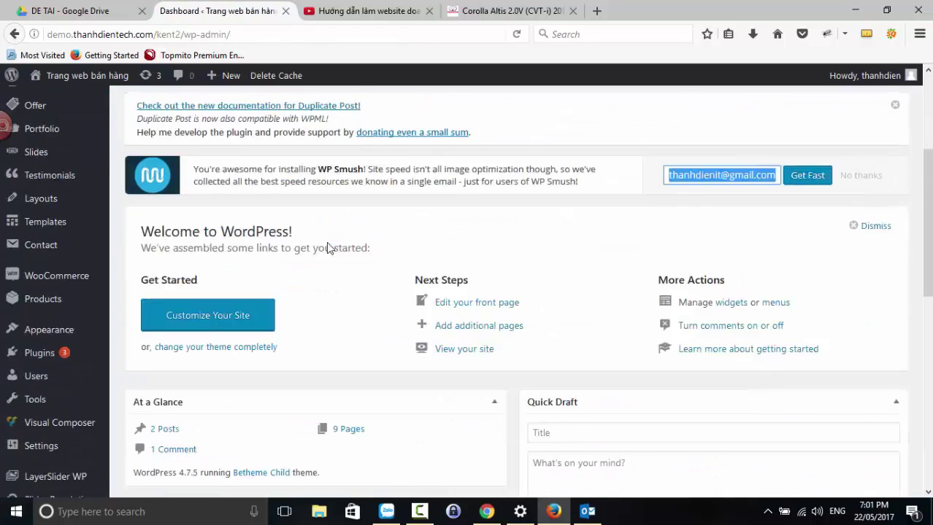
pyautogui.scroll(-5, 327, 248)
pyautogui.scroll(7, 328, 261)
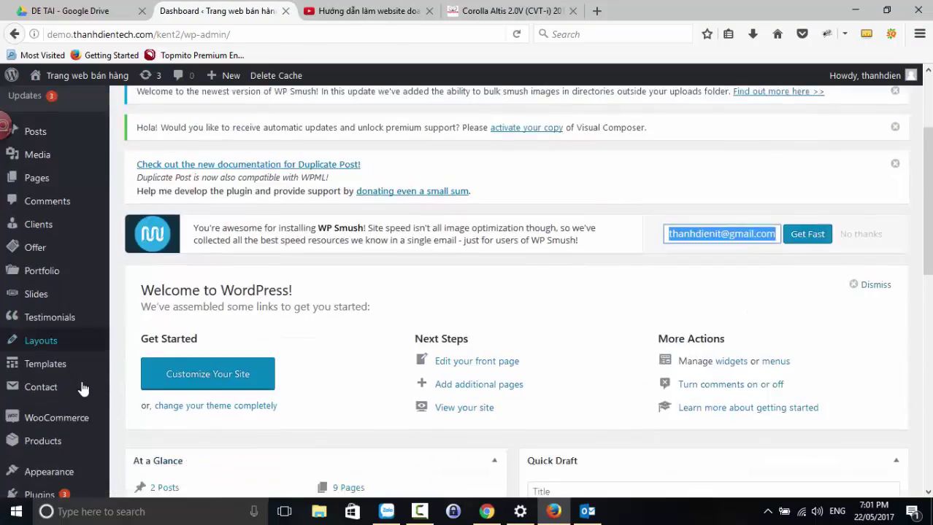
pyautogui.scroll(-3, 82, 389)
# - Open Products > Categories from the sidebar
pyautogui.moveTo(37, 262)
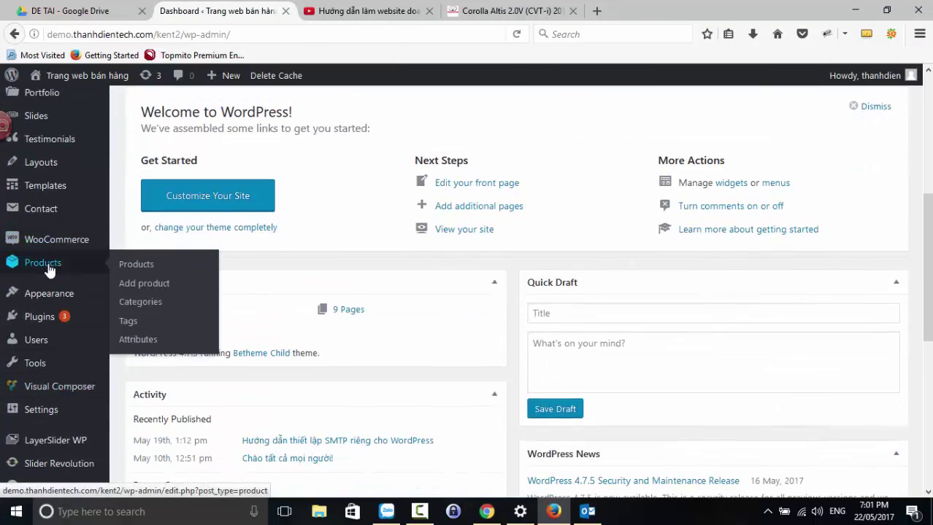
pyautogui.moveTo(53, 246)
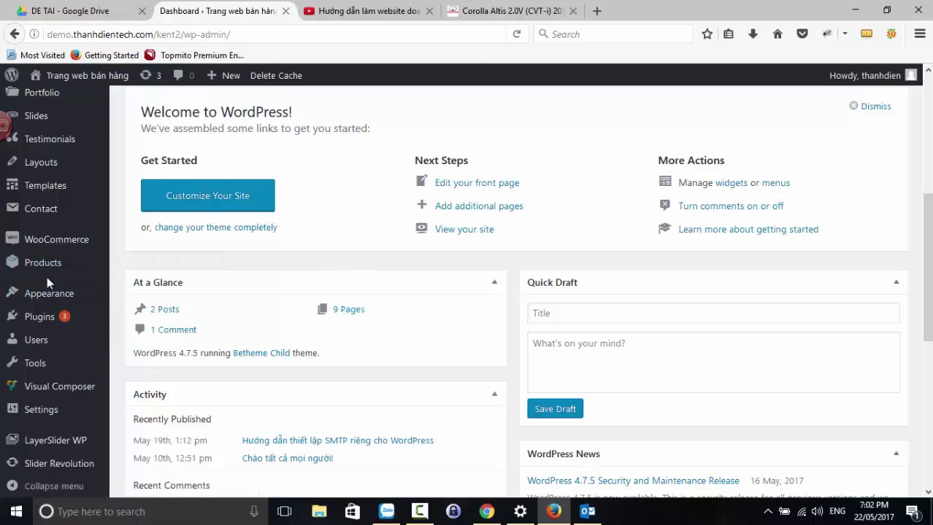
pyautogui.click(146, 307)
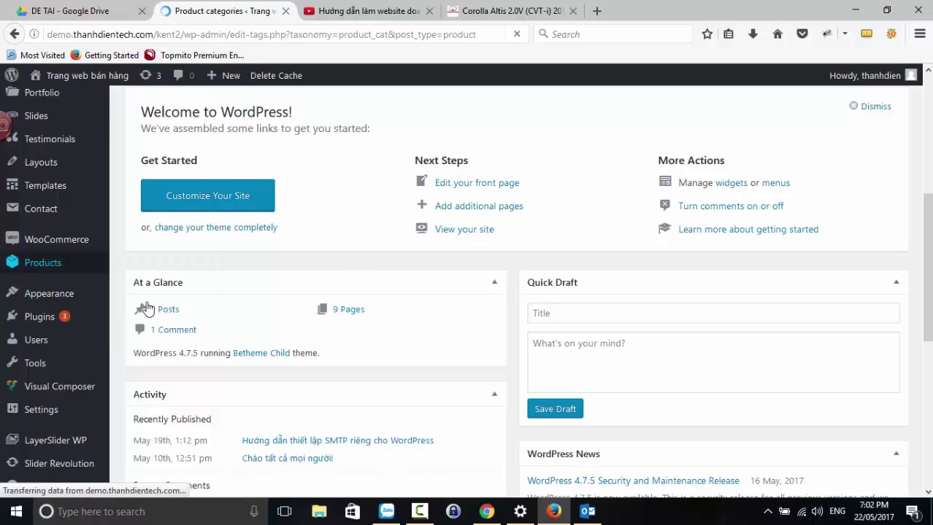
# - Enter ĐỒNG PHỤC NAM as the new product category name and submit it
pyautogui.scroll(-3, 523, 361)
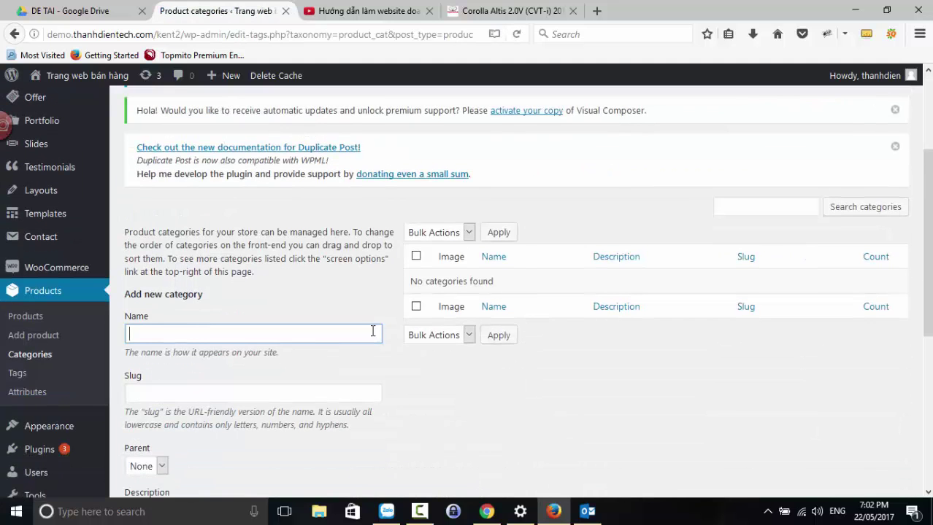
pyautogui.scroll(-3, 112, 126)
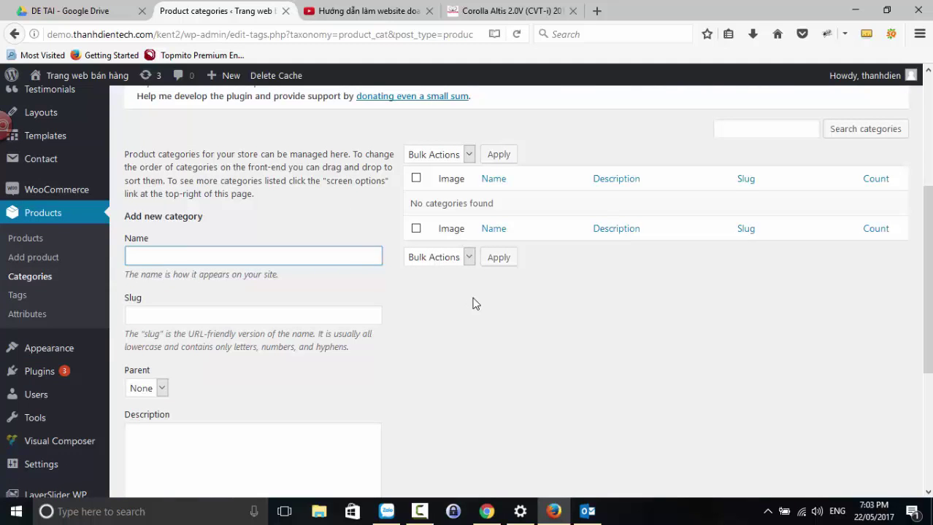
pyautogui.write('a')
pyautogui.press('BackSpace')
pyautogui.write('A')
pyautogui.press('BackSpace')
pyautogui.write('d')
pyautogui.press('BackSpace')
pyautogui.write('DDONOGF PHUCJ NAM')
pyautogui.scroll(-1, 338, 370)
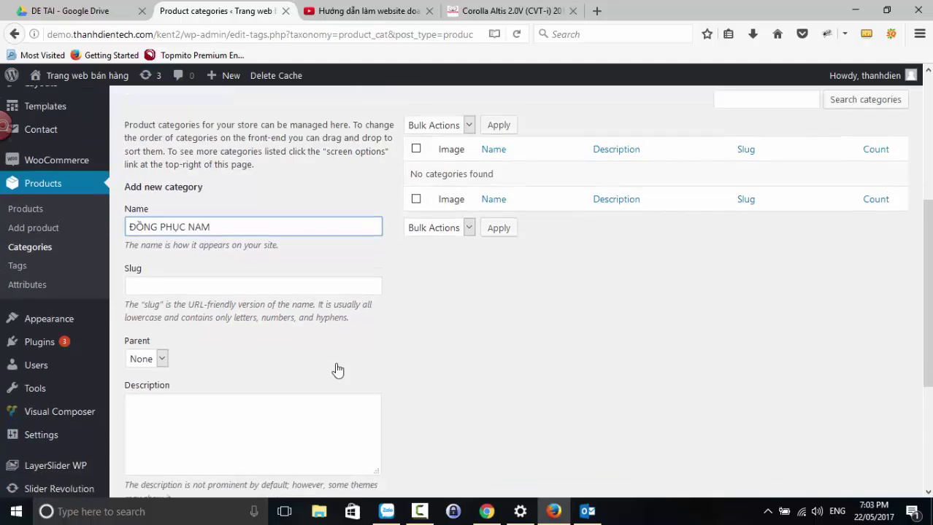
pyautogui.scroll(-5, 338, 370)
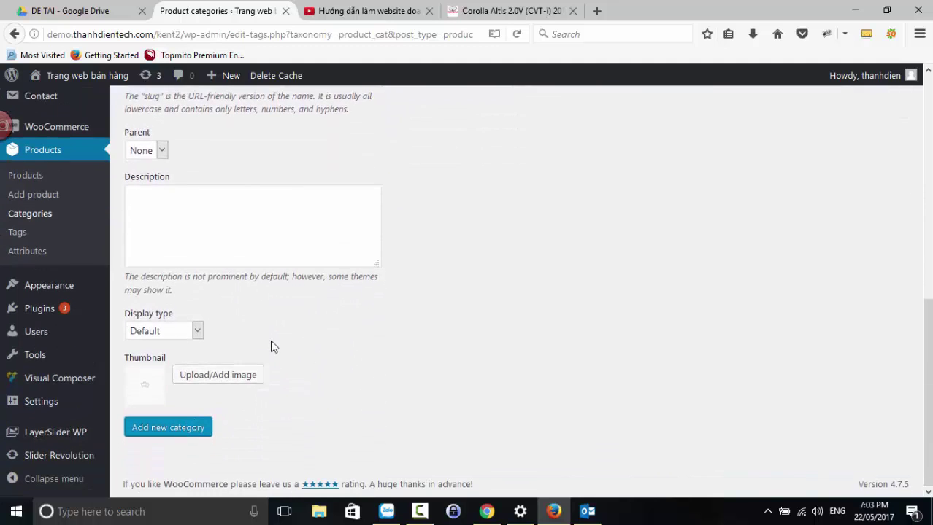
pyautogui.scroll(10, 270, 347)
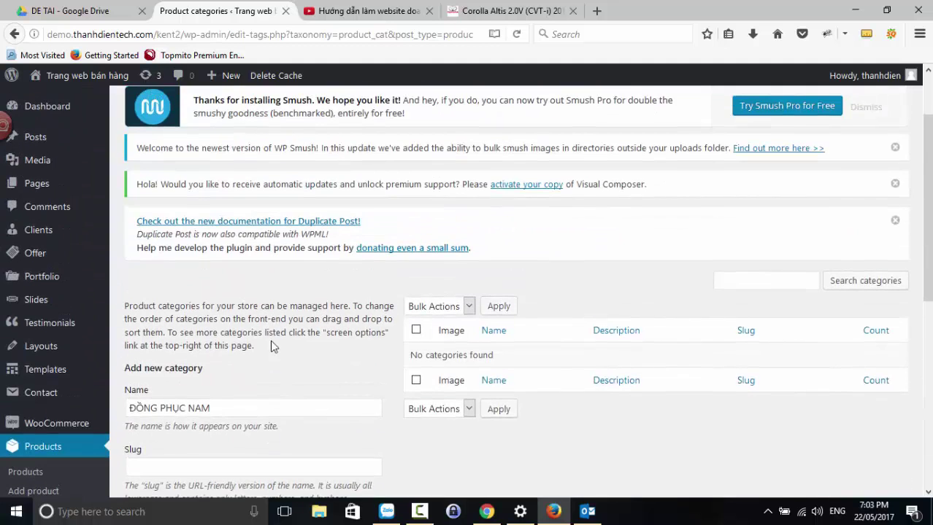
pyautogui.scroll(-4, 270, 340)
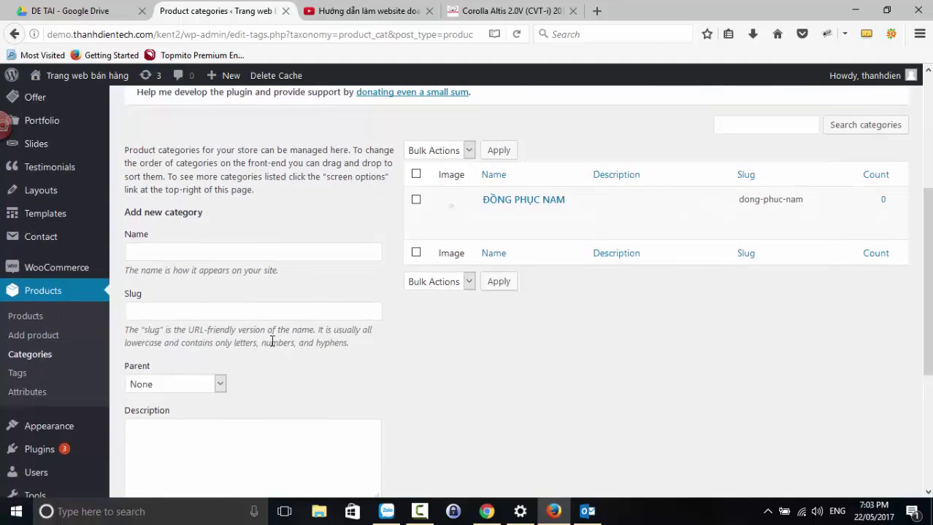
pyautogui.scroll(2, 266, 342)
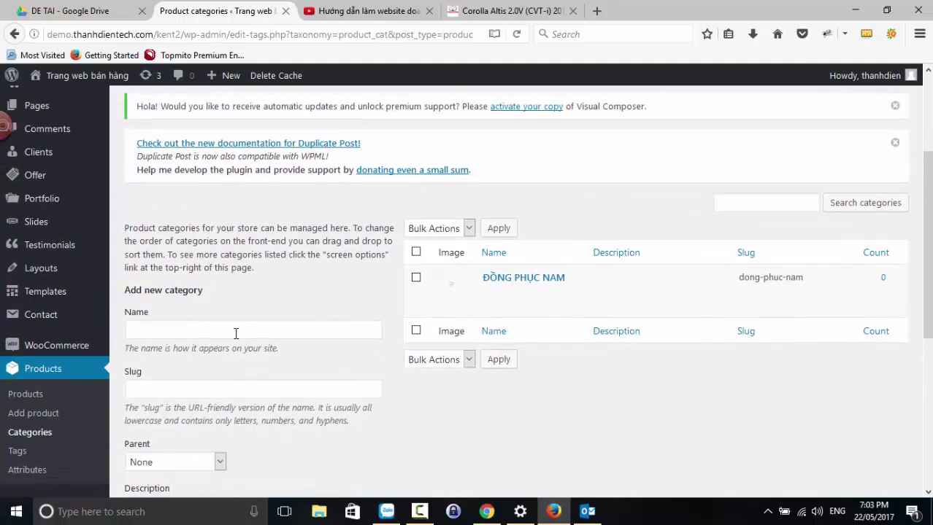
# - Open the ĐỒNG PHỤC NAM category's edit form
pyautogui.click(235, 331)
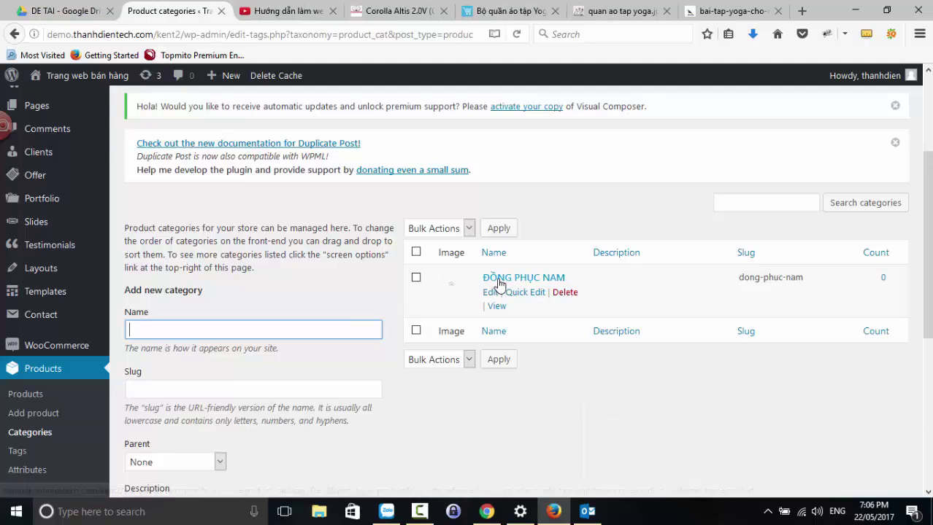
pyautogui.click(500, 283)
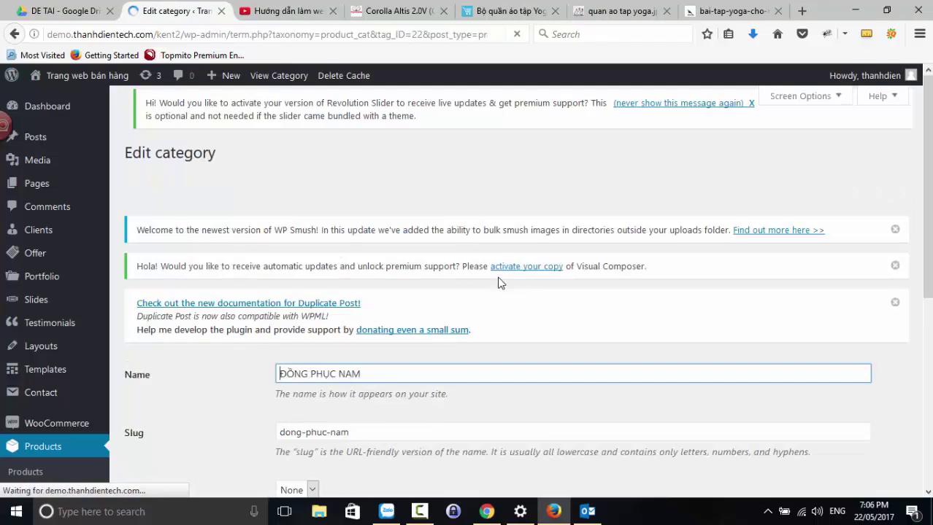
pyautogui.scroll(-3, 499, 283)
pyautogui.click(360, 308)
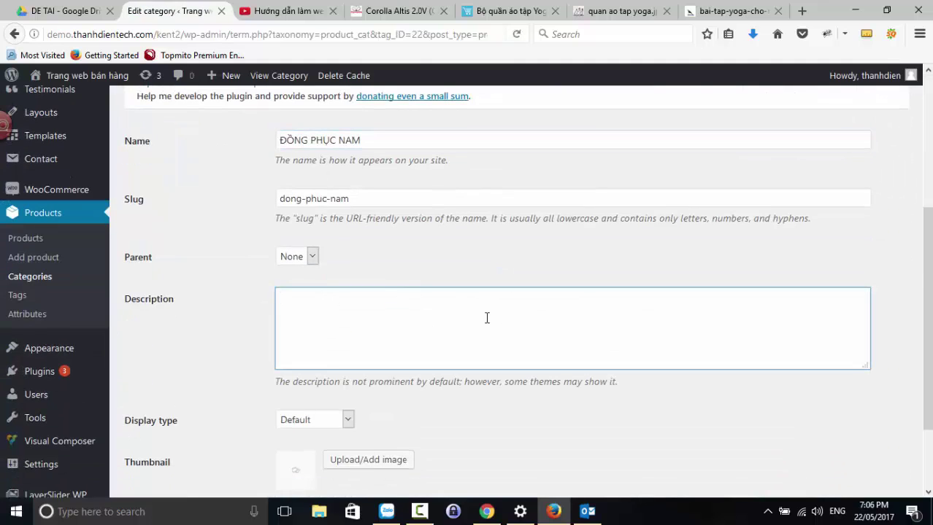
pyautogui.scroll(-3, 486, 317)
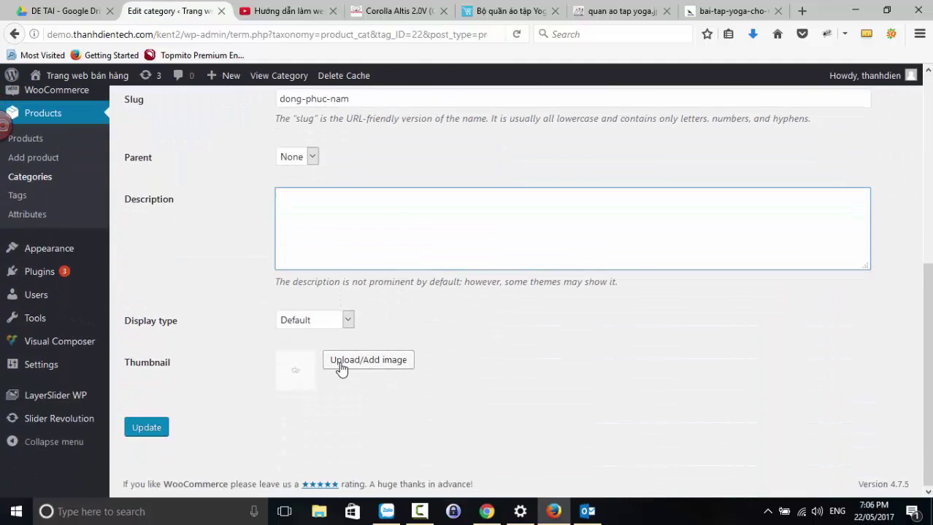
# - Start uploading a thumbnail and browse to the E: drive's BAI GIANG WORDPRESS folder
pyautogui.click(341, 363)
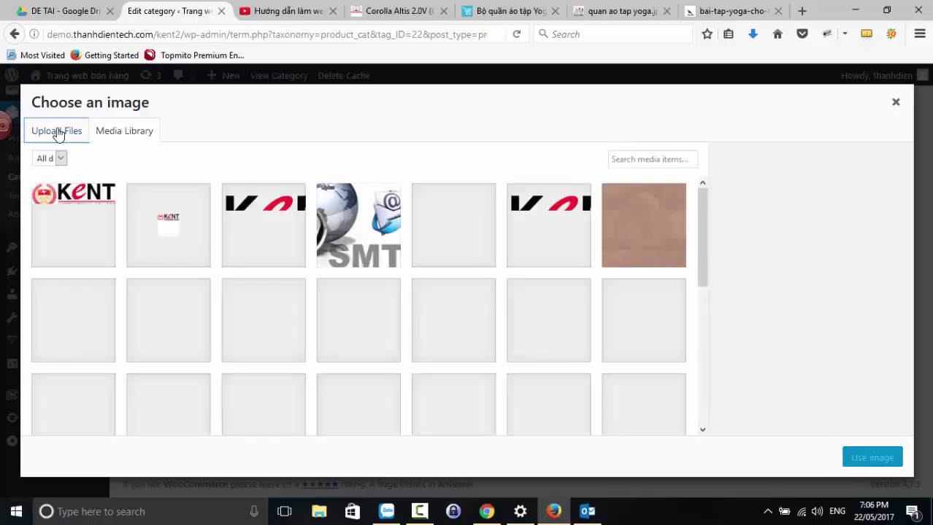
pyautogui.click(57, 131)
pyautogui.click(480, 312)
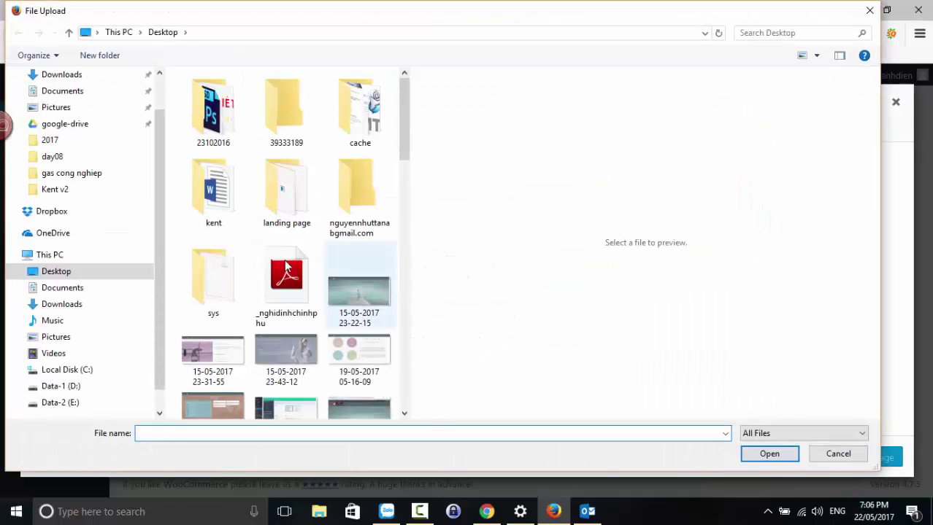
pyautogui.scroll(-1, 139, 295)
pyautogui.scroll(-1, 139, 295)
pyautogui.click(62, 370)
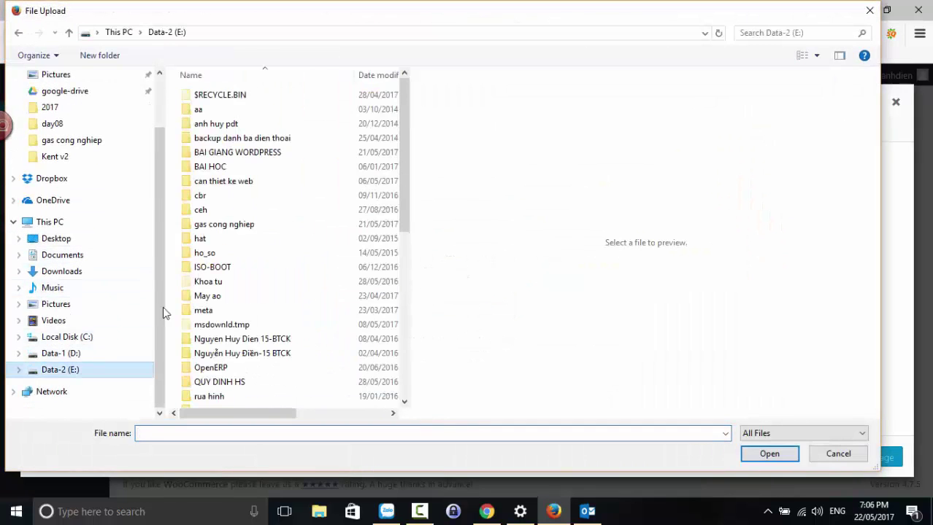
pyautogui.click(235, 154)
pyautogui.doubleClick(235, 157)
# - Upload bai-tap-yoga-cho-nam-gioi-1.jpg from 2017\Kent v2\DAY 7 and use it as thumbnail
pyautogui.doubleClick(203, 95)
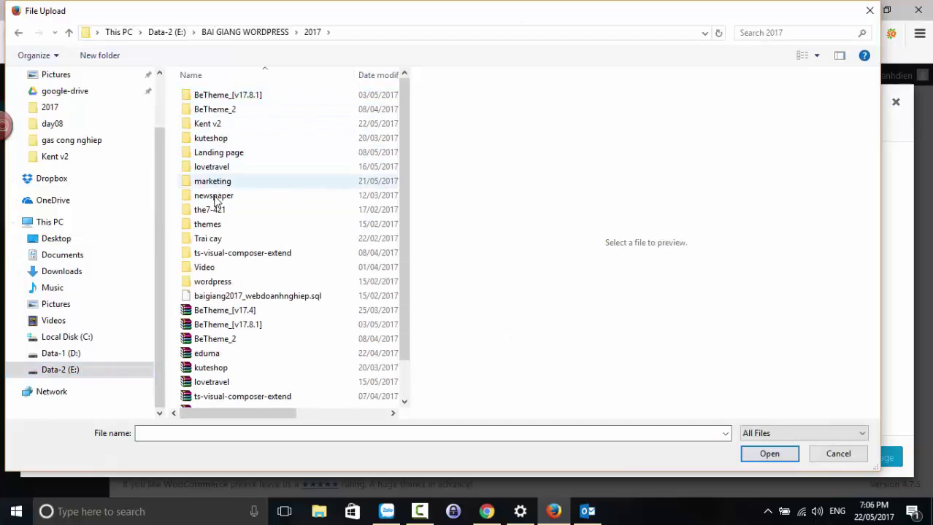
pyautogui.doubleClick(212, 124)
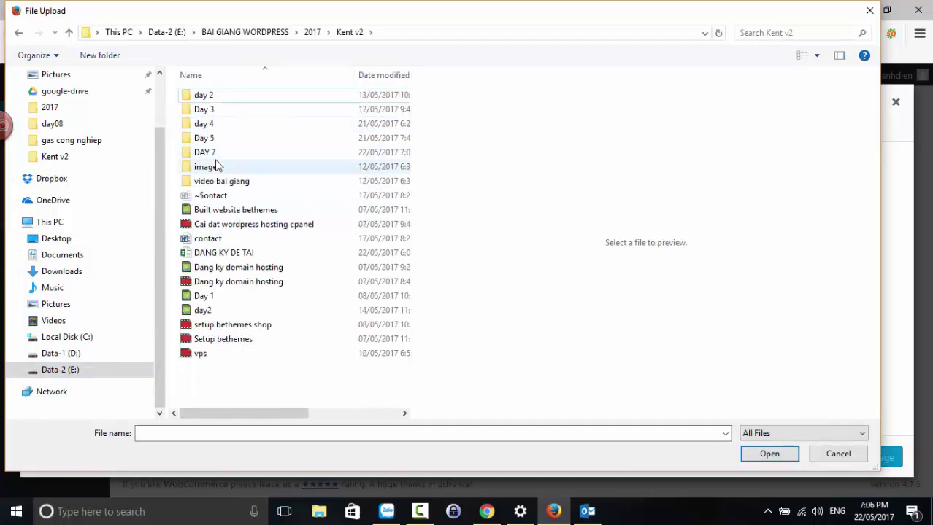
pyautogui.click(213, 153)
pyautogui.doubleClick(214, 155)
pyautogui.click(205, 102)
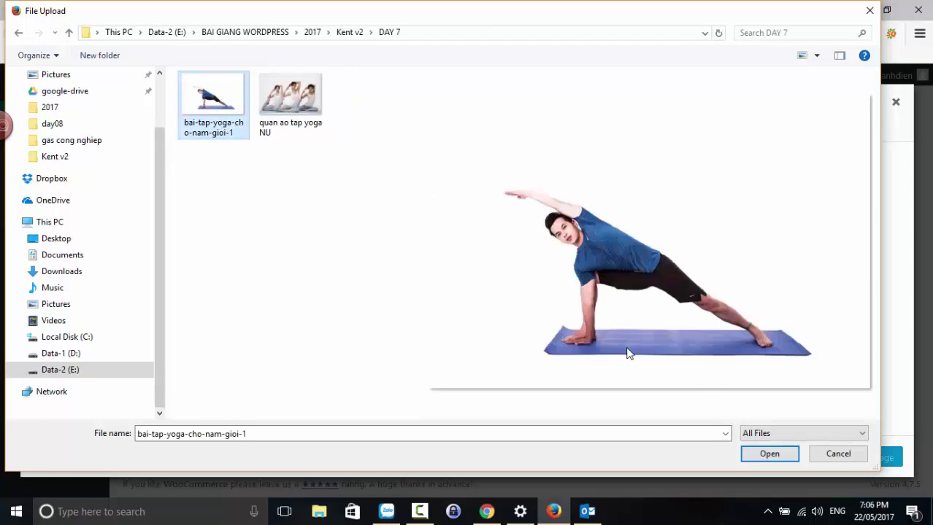
pyautogui.click(743, 448)
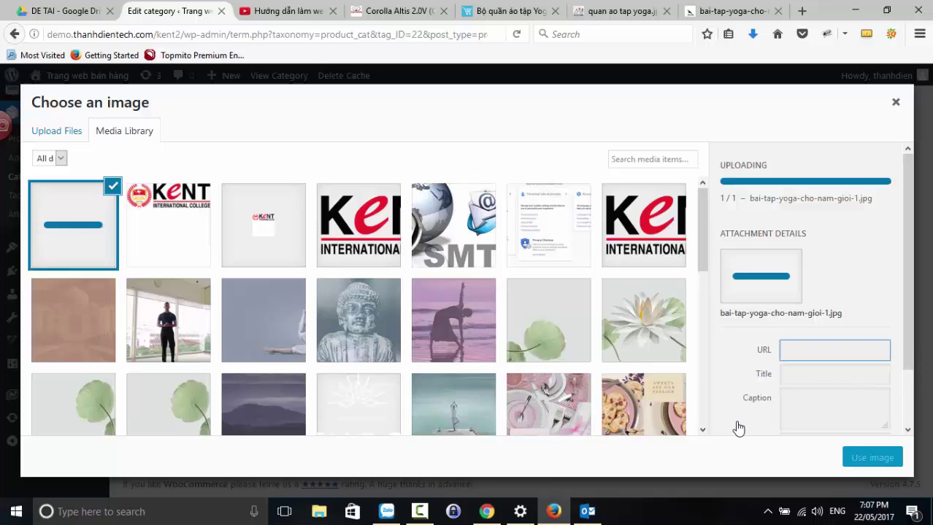
pyautogui.click(872, 458)
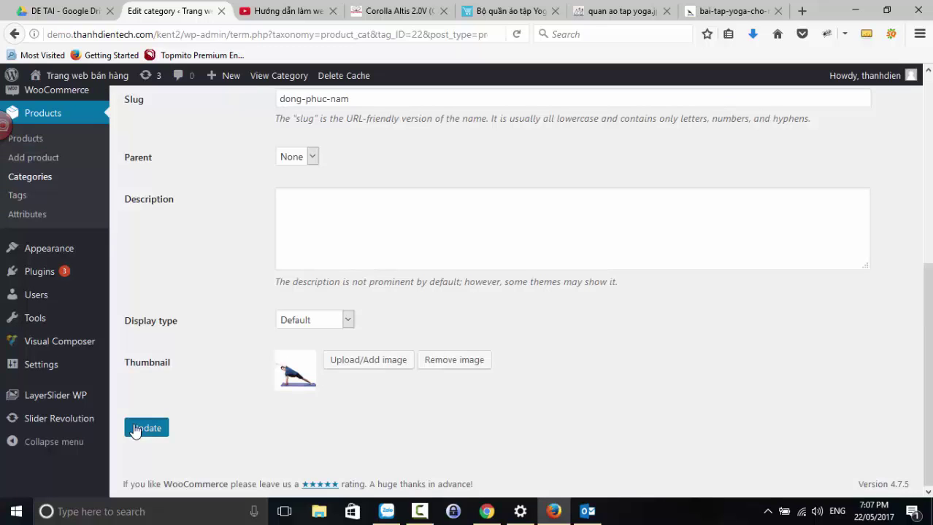
# - Update ĐỒNG PHỤC NAM with its yoga thumbnail, then go back to the Product categories list
pyautogui.click(136, 430)
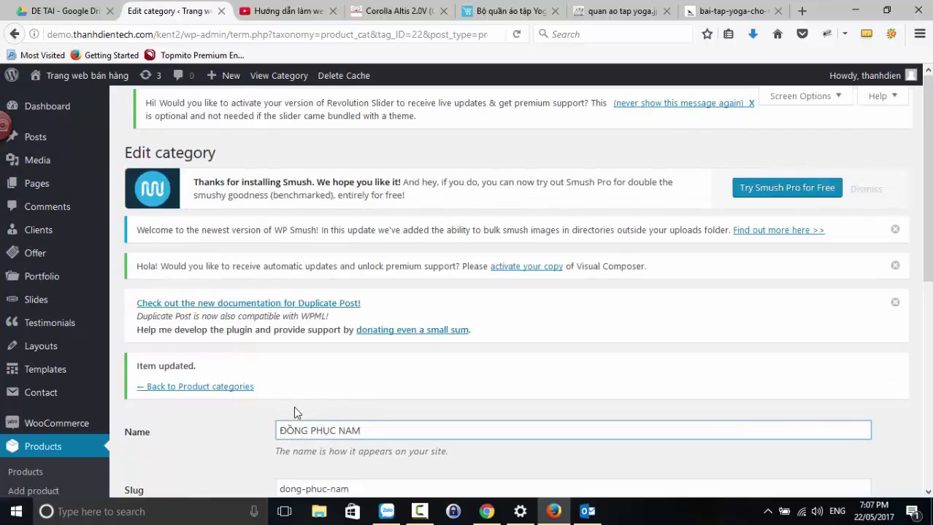
pyautogui.scroll(-1, 300, 407)
pyautogui.scroll(4, 301, 401)
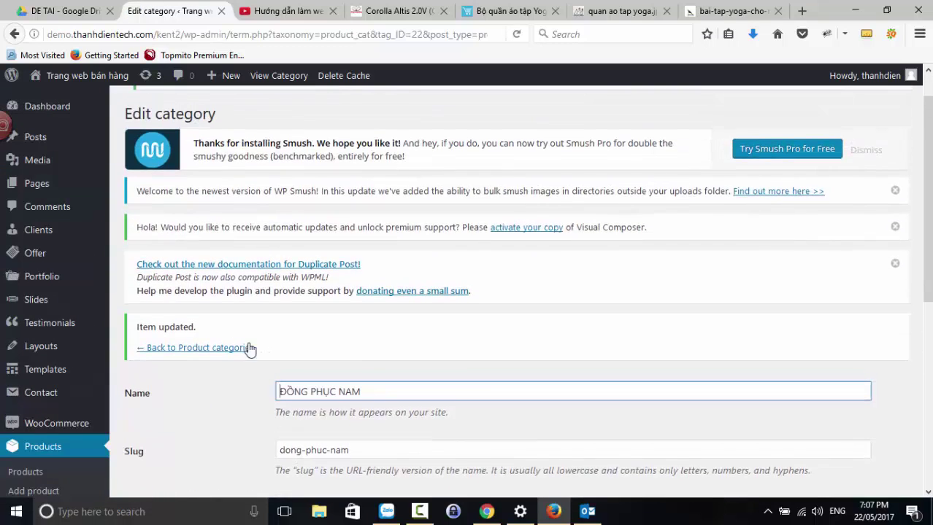
pyautogui.click(221, 350)
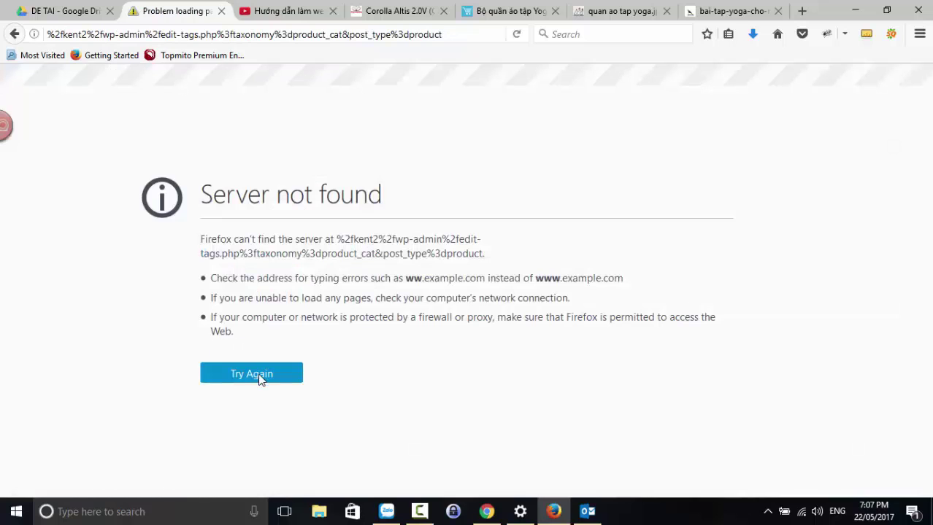
pyautogui.click(261, 377)
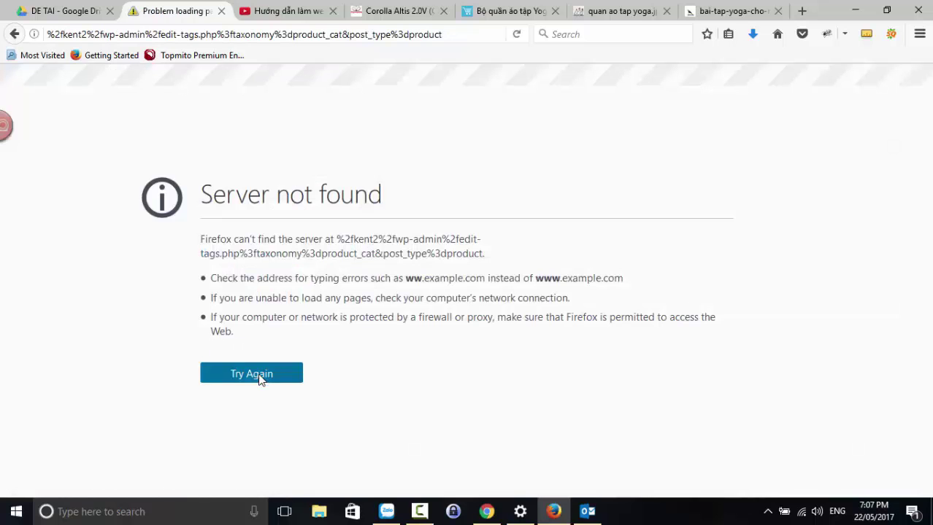
pyautogui.click(13, 34)
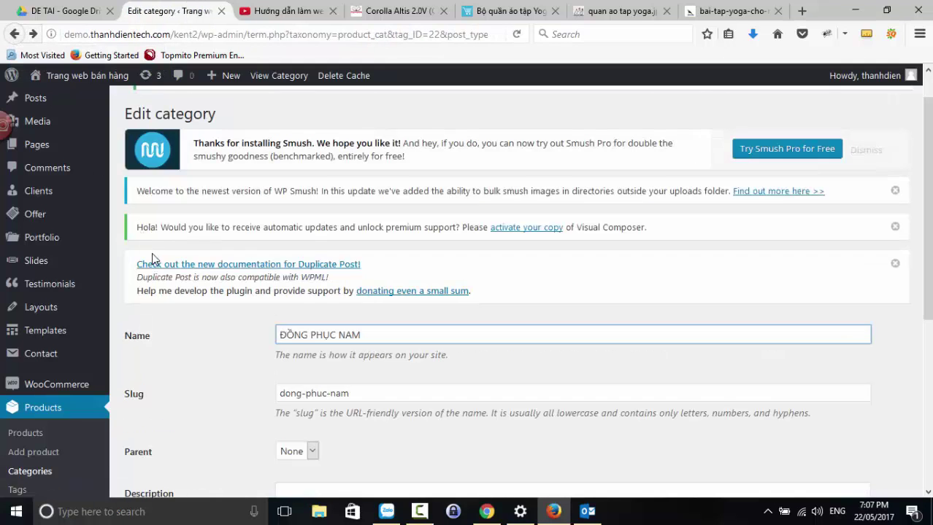
pyautogui.click(36, 474)
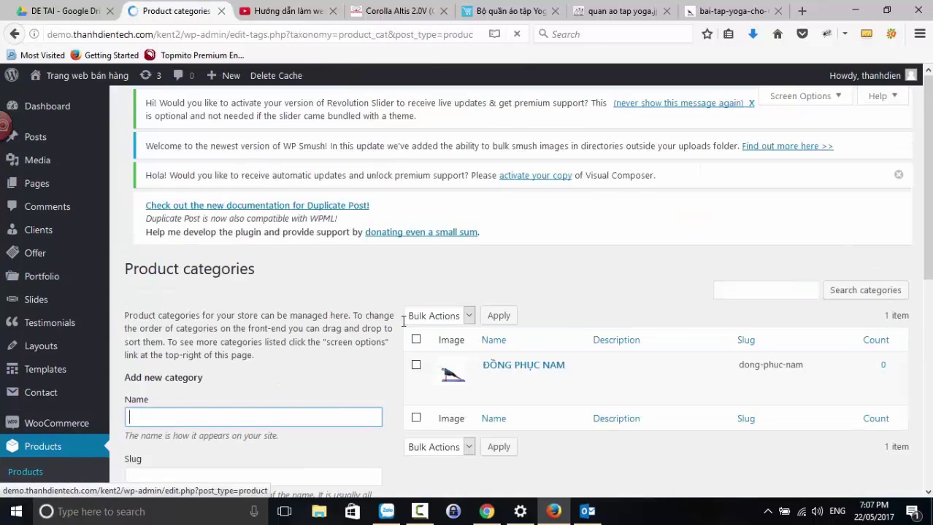
# - Enter 'ĐỒNG PHỤC NỮ' as the new product category's name
pyautogui.scroll(-3, 328, 276)
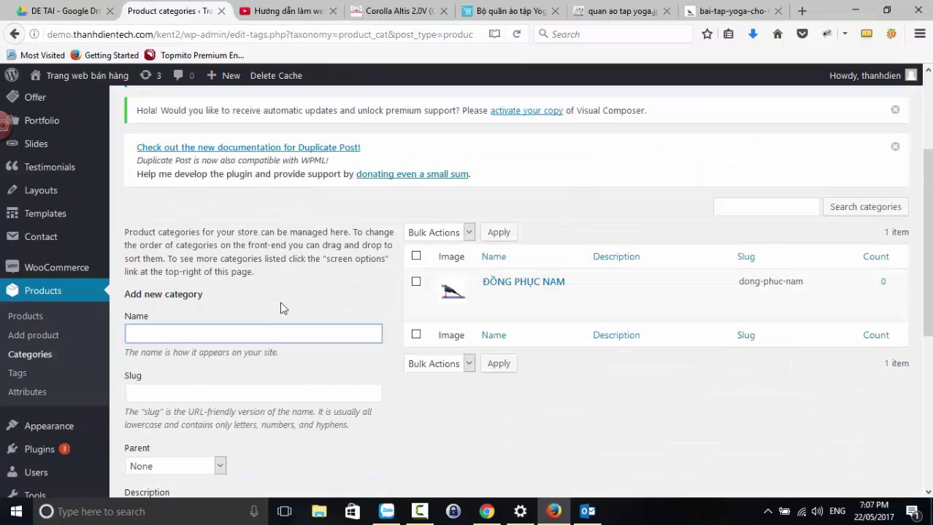
pyautogui.write('d')
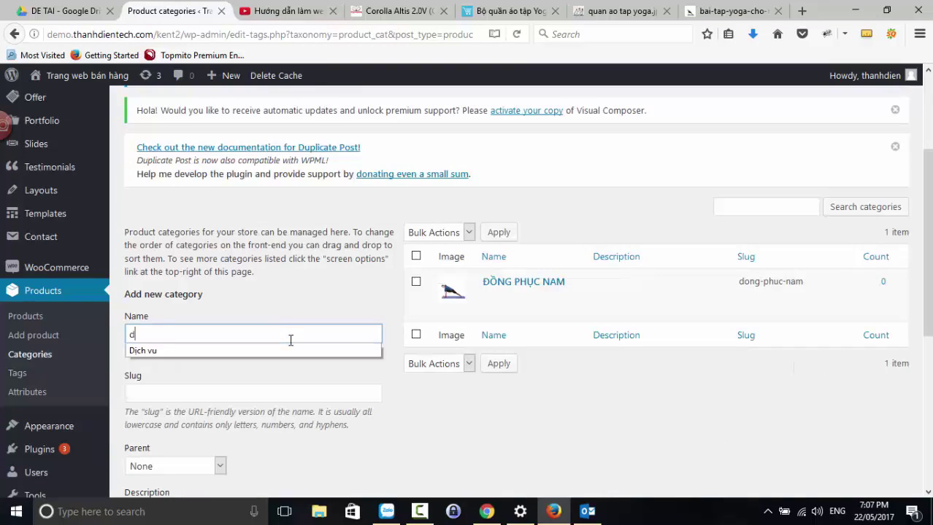
pyautogui.press('BackSpace')
pyautogui.write('D')
pyautogui.press('BackSpace')
pyautogui.write('Đ')
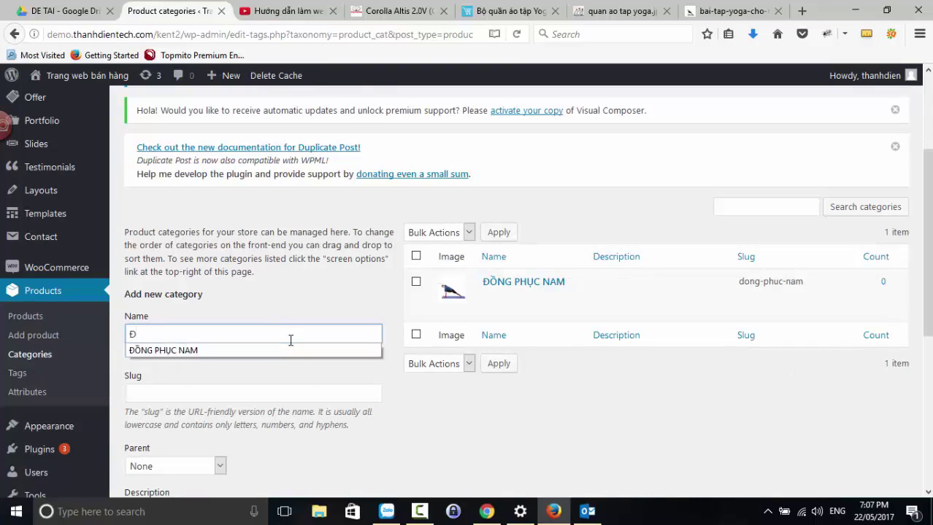
pyautogui.write('ỒNG PHỤC NƯ')
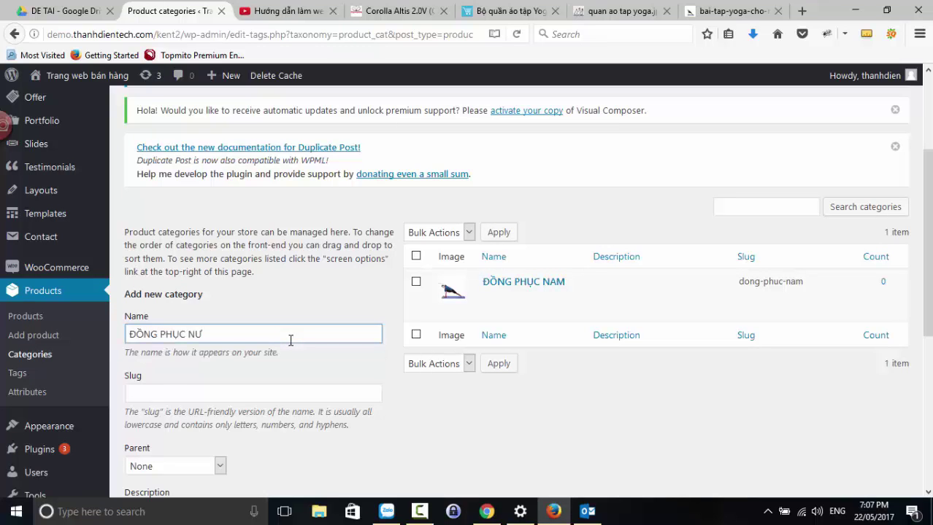
# - Upload the women's yoga photo 'quan ao tap yoga NU' and use it as the thumbnail
pyautogui.scroll(-5, 289, 341)
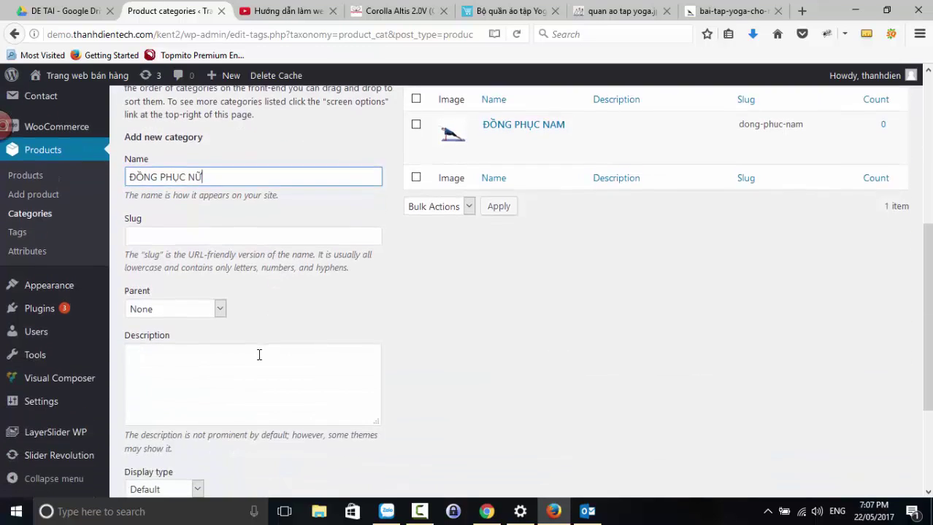
pyautogui.click(193, 387)
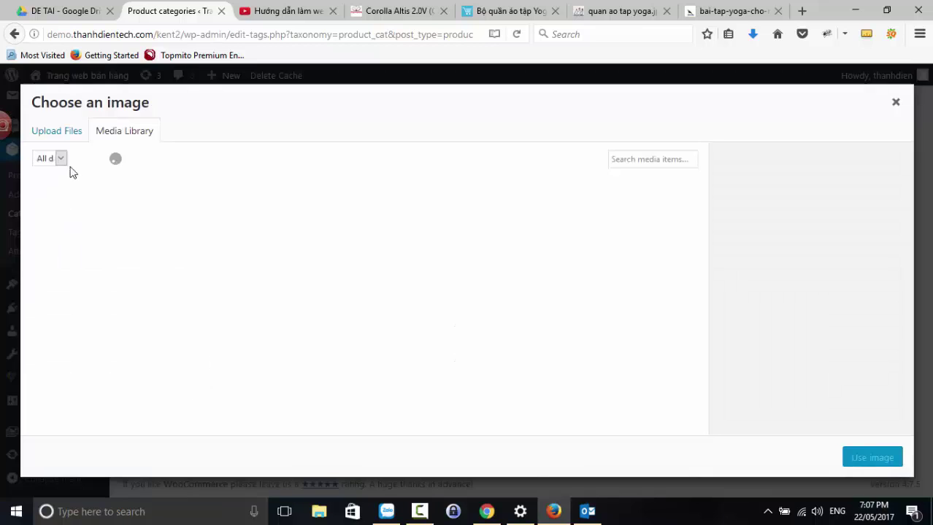
pyautogui.click(56, 130)
pyautogui.click(457, 299)
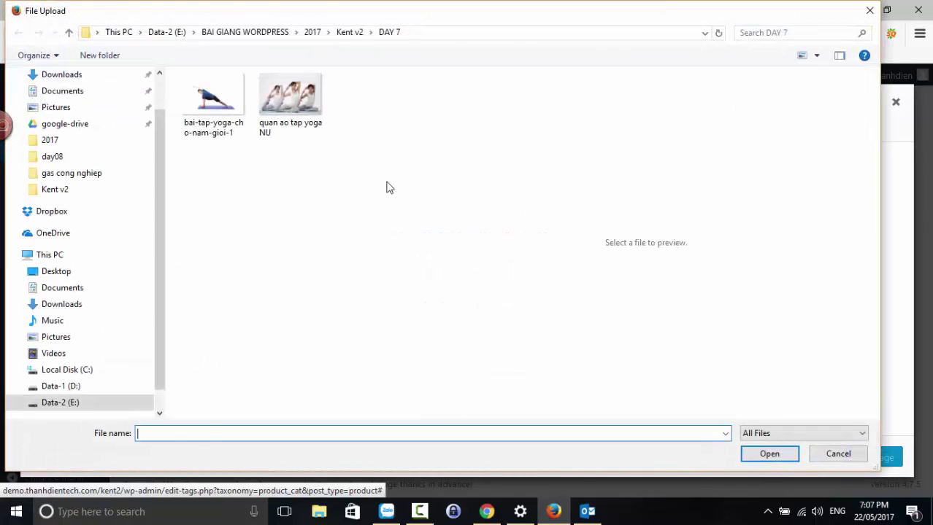
pyautogui.click(298, 101)
pyautogui.click(770, 454)
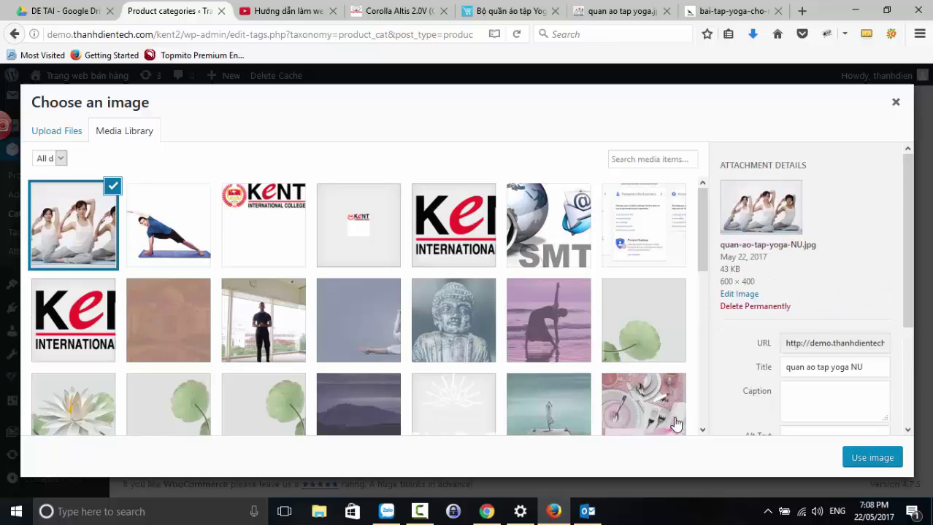
pyautogui.click(872, 457)
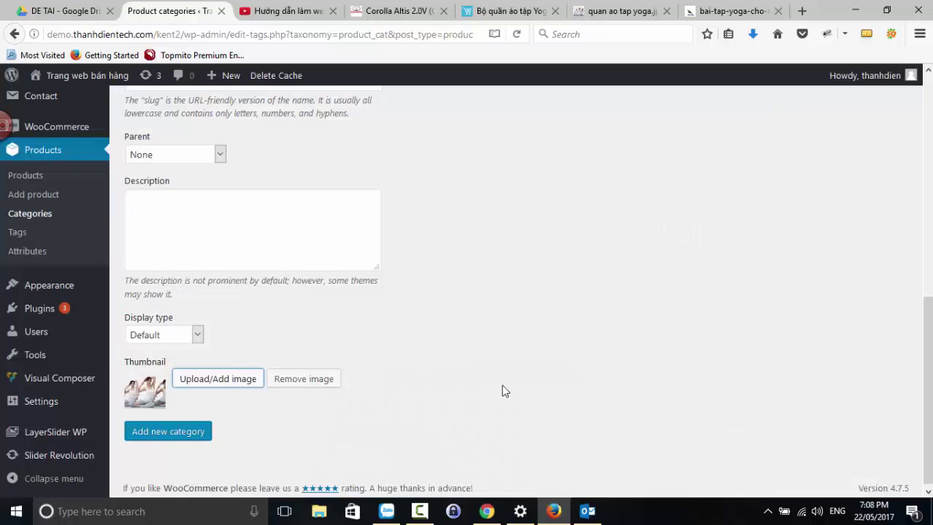
# - Add the ĐỒNG PHỤC NỮ category and check it in the categories list
pyautogui.scroll(3, 492, 386)
pyautogui.scroll(-3, 483, 392)
pyautogui.click(179, 435)
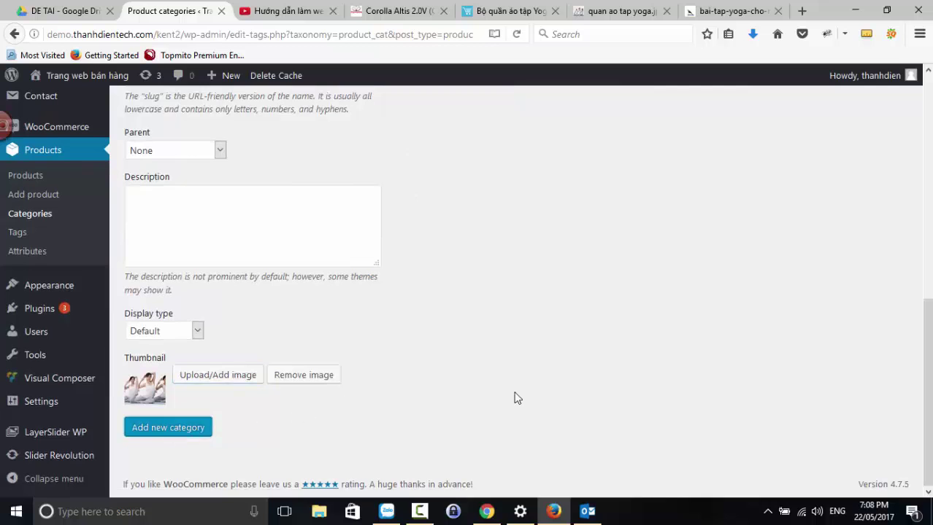
pyautogui.scroll(4, 514, 399)
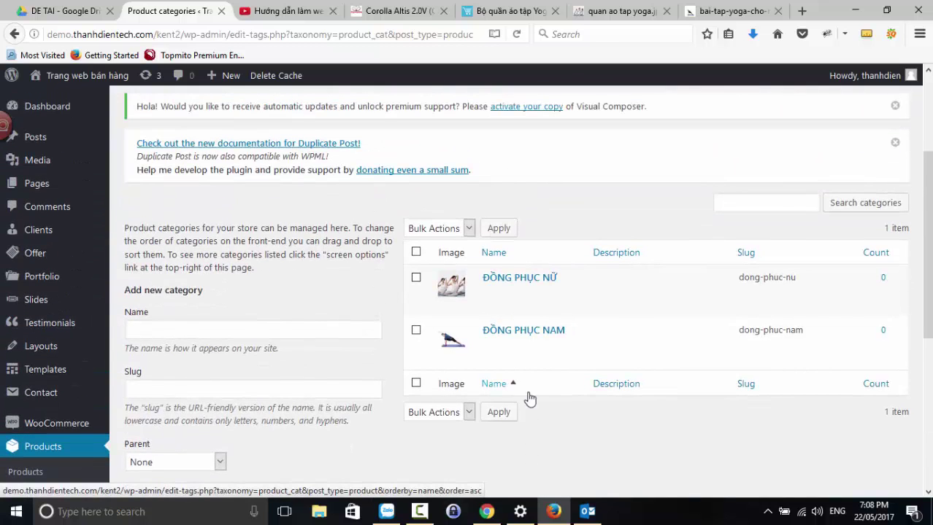
pyautogui.scroll(-4, 529, 398)
pyautogui.scroll(5, 529, 398)
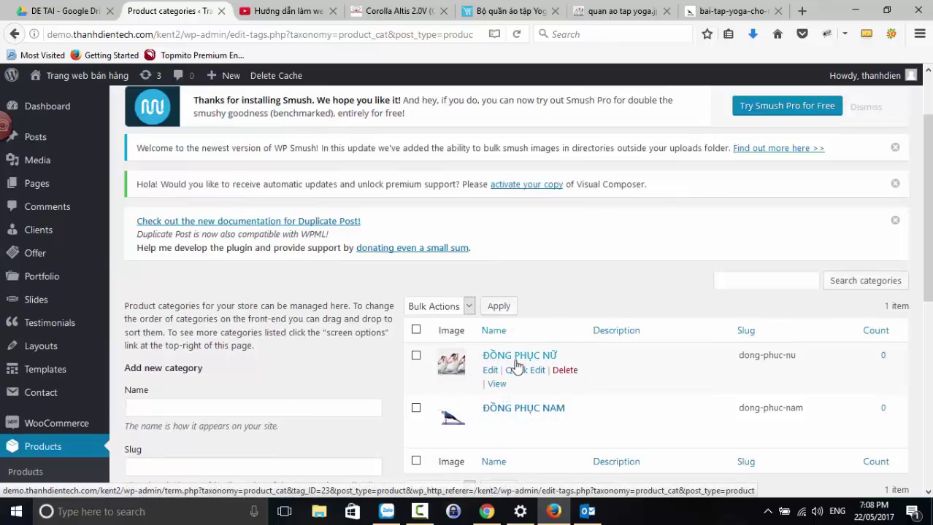
# - Open the storefront from the admin-bar site name in a new tab, then return to Product categories
pyautogui.rightClick(73, 98)
pyautogui.click(117, 107)
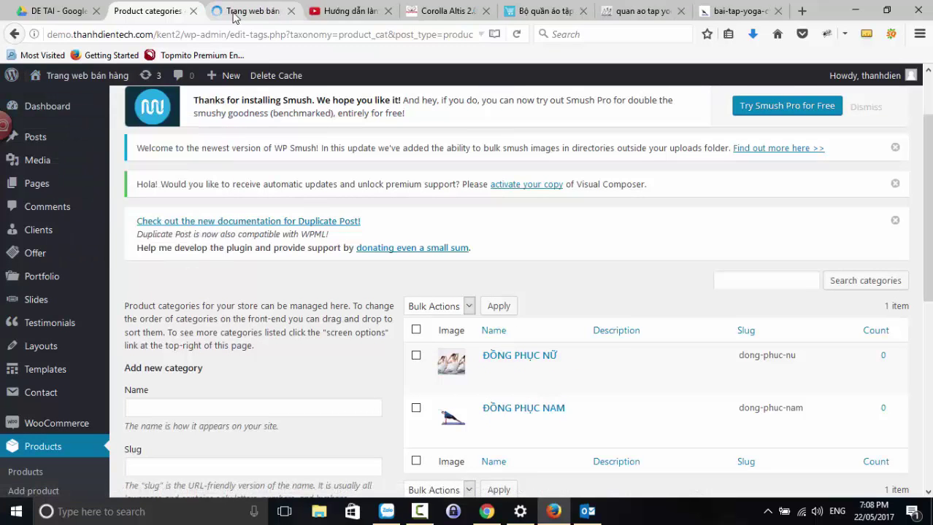
pyautogui.click(234, 18)
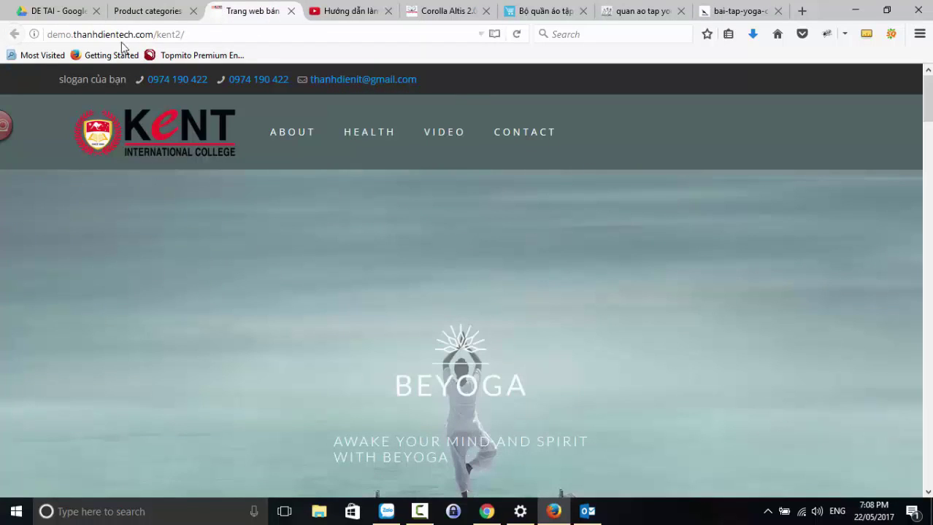
pyautogui.click(146, 11)
pyautogui.moveTo(52, 322)
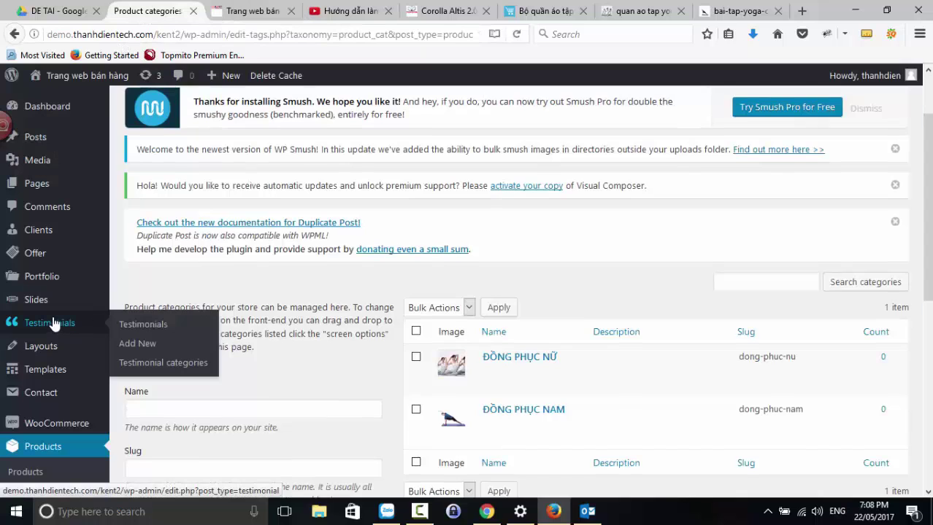
pyautogui.scroll(2, 44, 291)
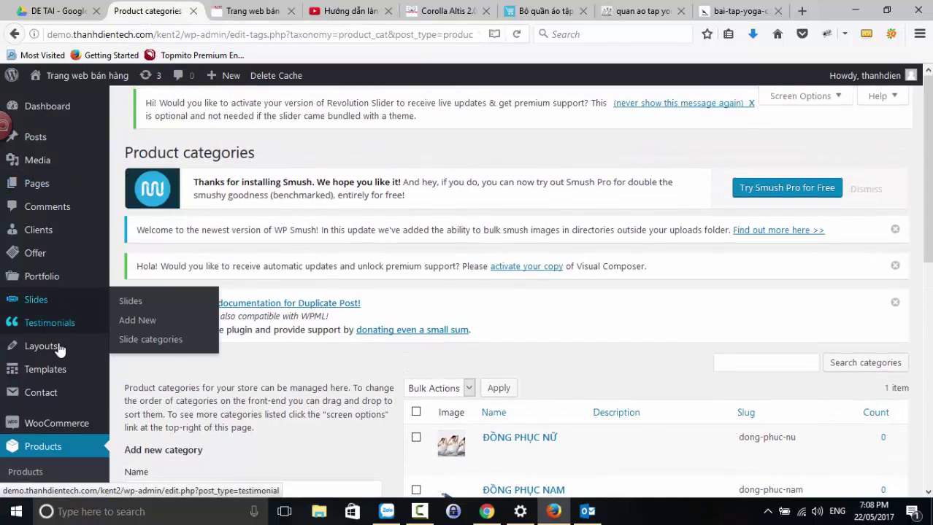
pyautogui.scroll(-3, 58, 365)
# - In Appearance > Menus, move BREATHING and POSITION up to top-level menu items
pyautogui.moveTo(46, 426)
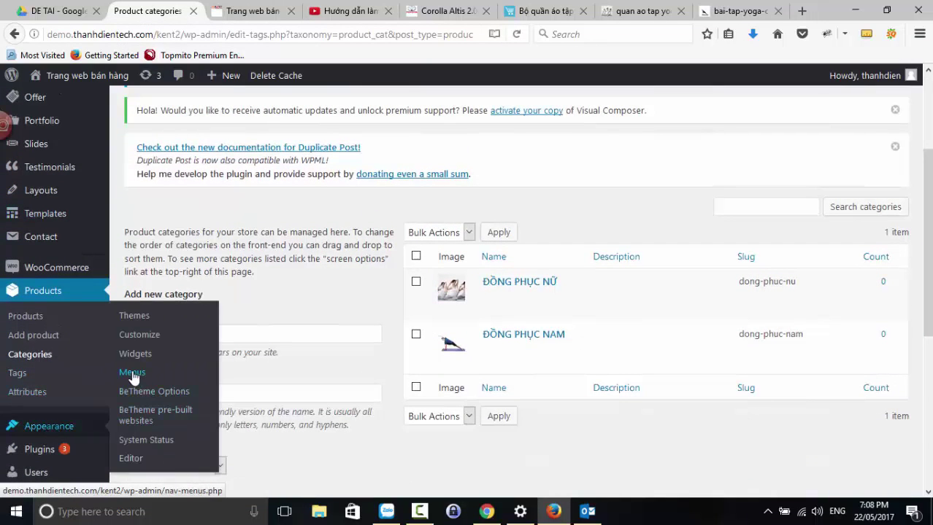
pyautogui.click(132, 374)
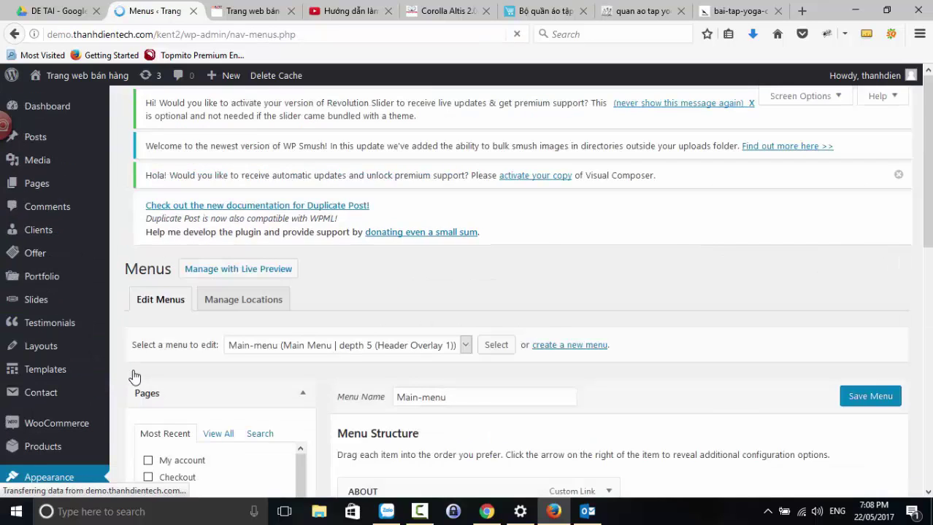
pyautogui.scroll(-4, 569, 361)
pyautogui.scroll(-2, 565, 359)
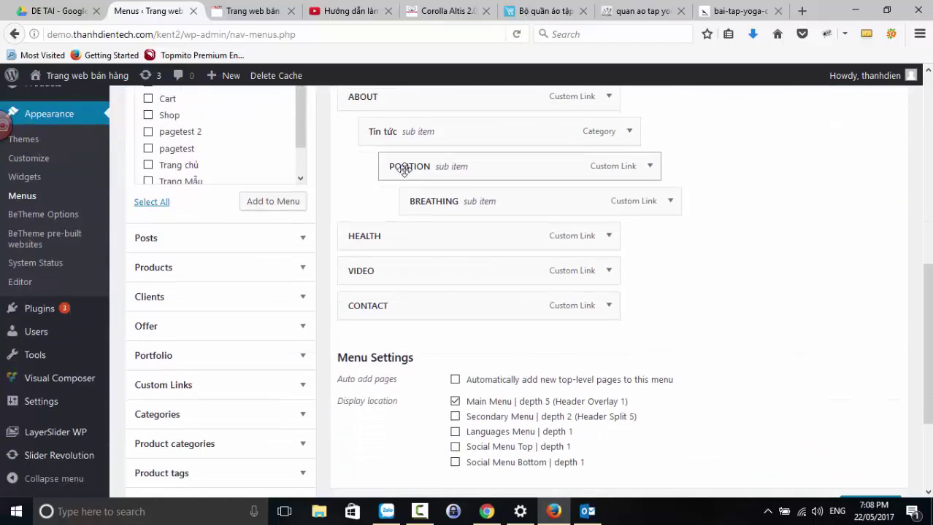
pyautogui.moveTo(453, 205); pyautogui.dragTo(387, 208)
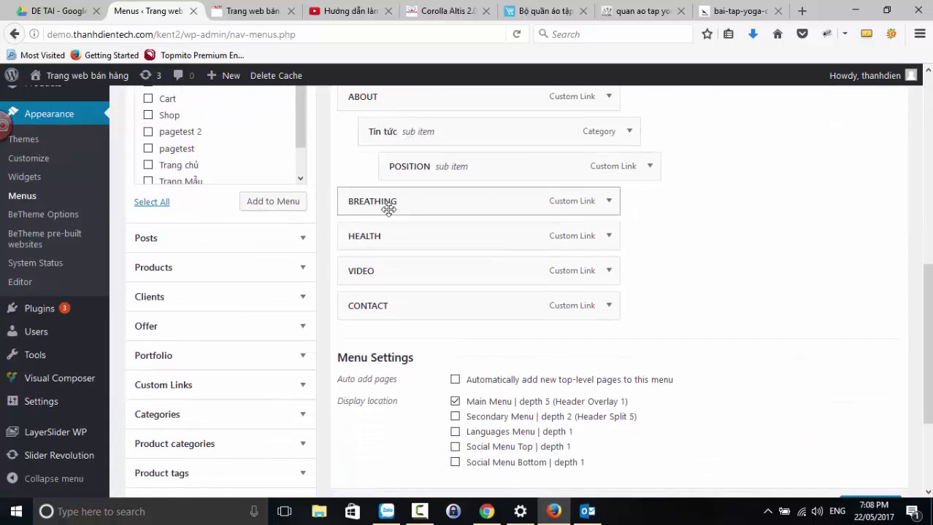
pyautogui.moveTo(420, 166); pyautogui.dragTo(383, 161)
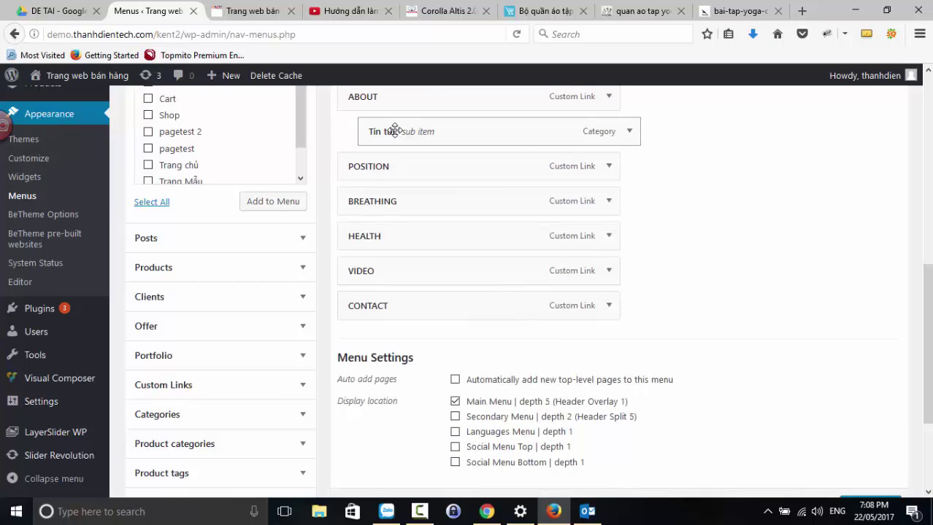
# - Pull Tin tức out of the submenu and remove it from the menu
pyautogui.moveTo(392, 129); pyautogui.dragTo(369, 131)
pyautogui.click(609, 131)
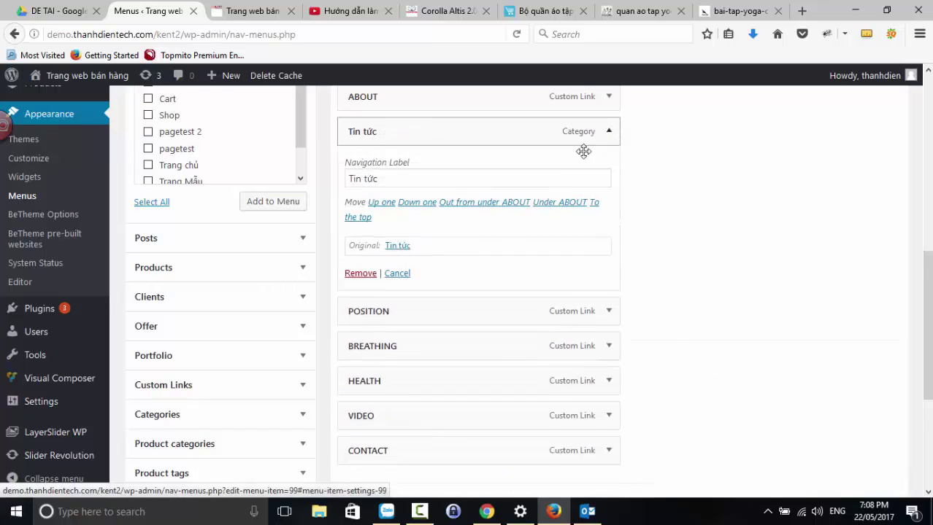
pyautogui.click(360, 274)
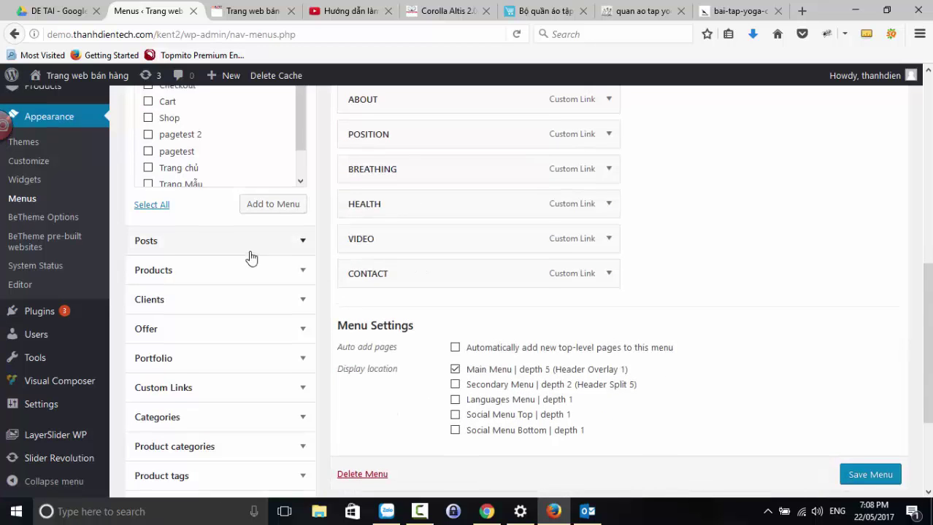
pyautogui.scroll(2, 250, 257)
pyautogui.scroll(-3, 249, 256)
pyautogui.scroll(-3, 250, 256)
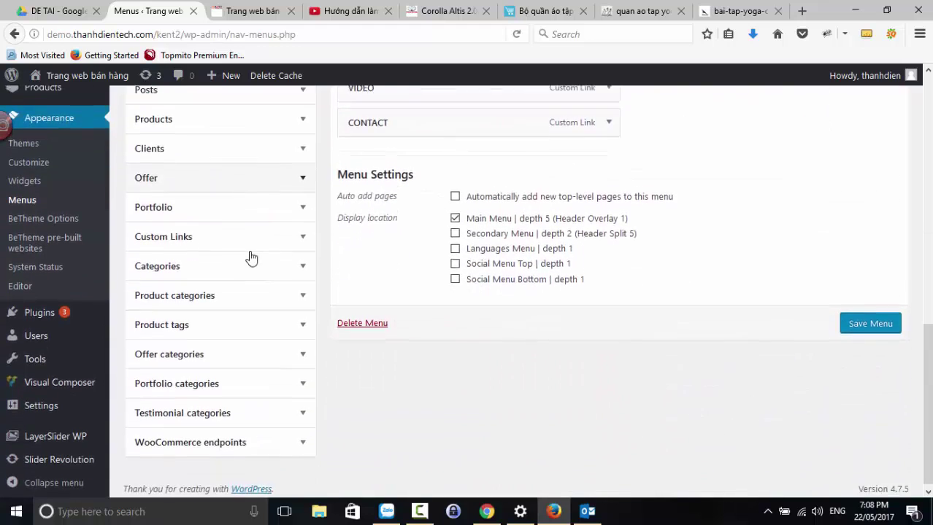
pyautogui.scroll(8, 249, 256)
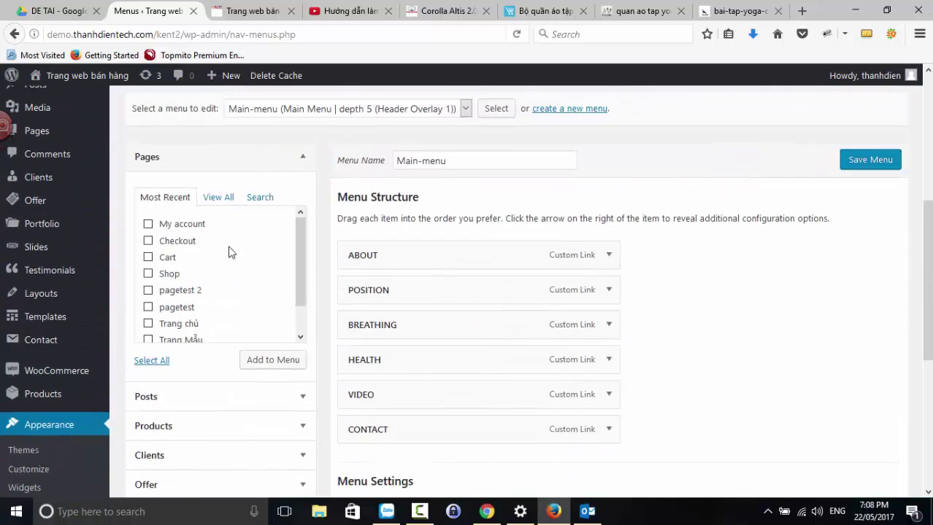
# - Add the Shop page to the end of the main menu
pyautogui.click(149, 275)
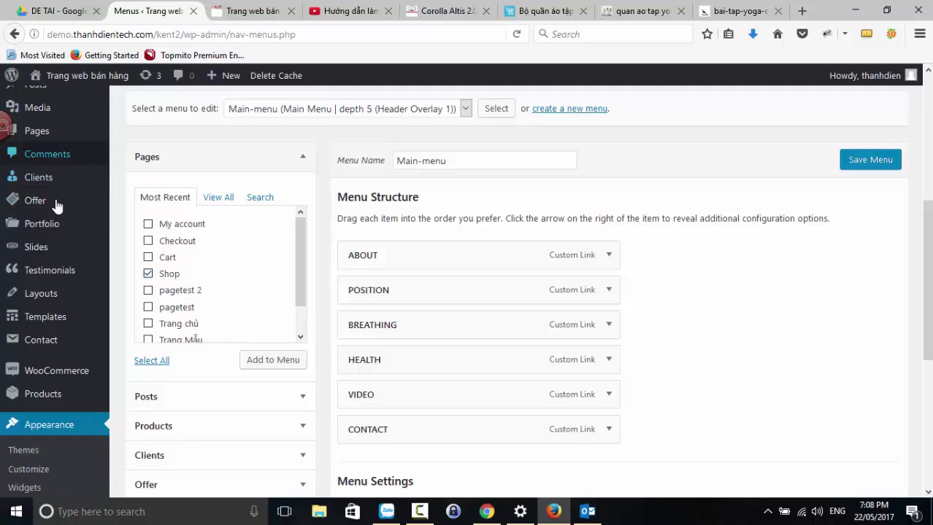
pyautogui.click(289, 362)
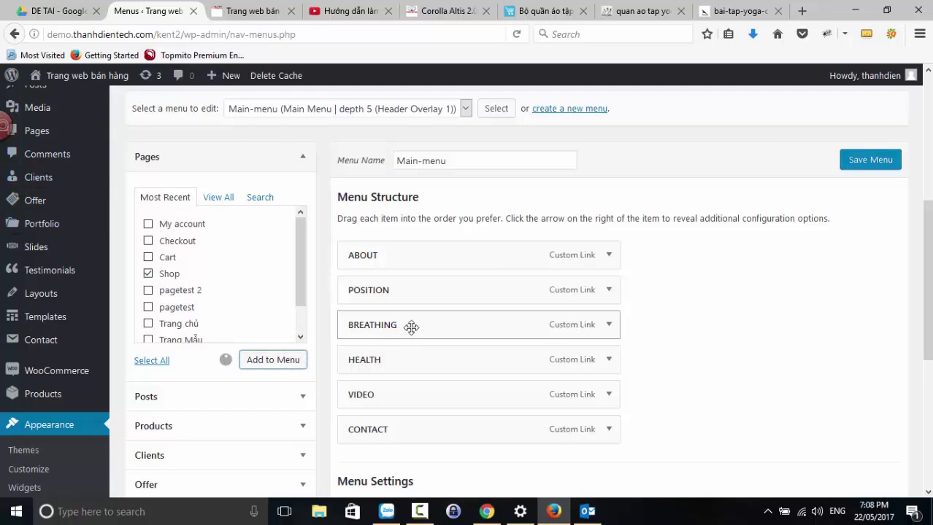
pyautogui.scroll(-2, 623, 334)
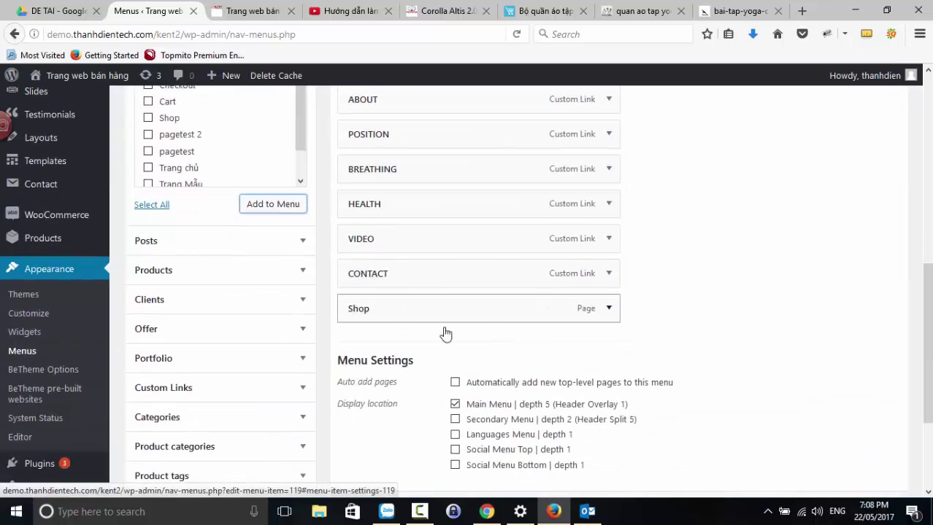
# - Change the Shop menu item's Navigation Label to SHOP
pyautogui.click(608, 309)
pyautogui.click(606, 309)
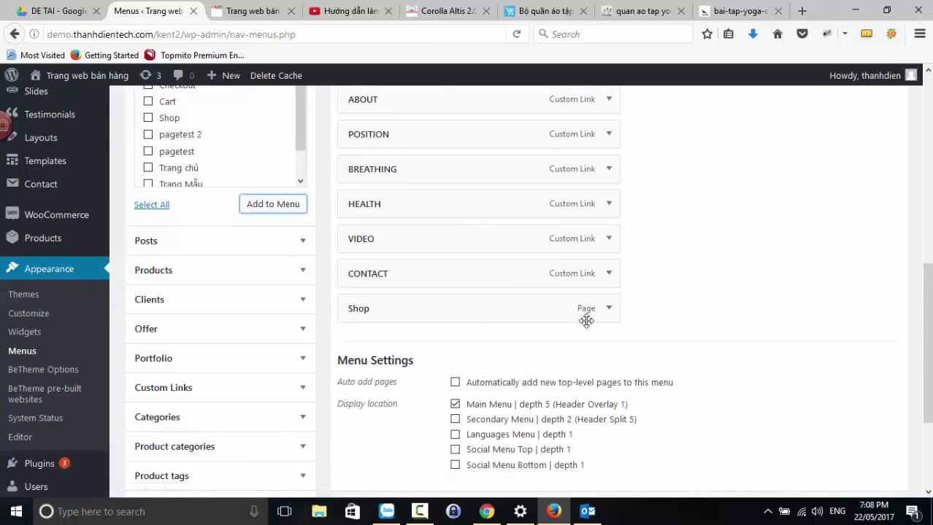
pyautogui.click(606, 310)
pyautogui.doubleClick(359, 355)
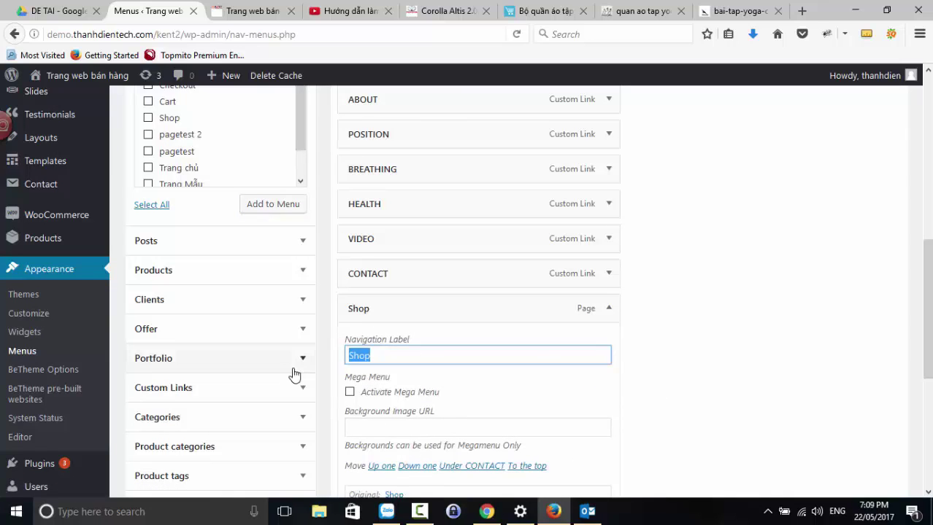
pyautogui.write('d')
pyautogui.press('BackSpace')
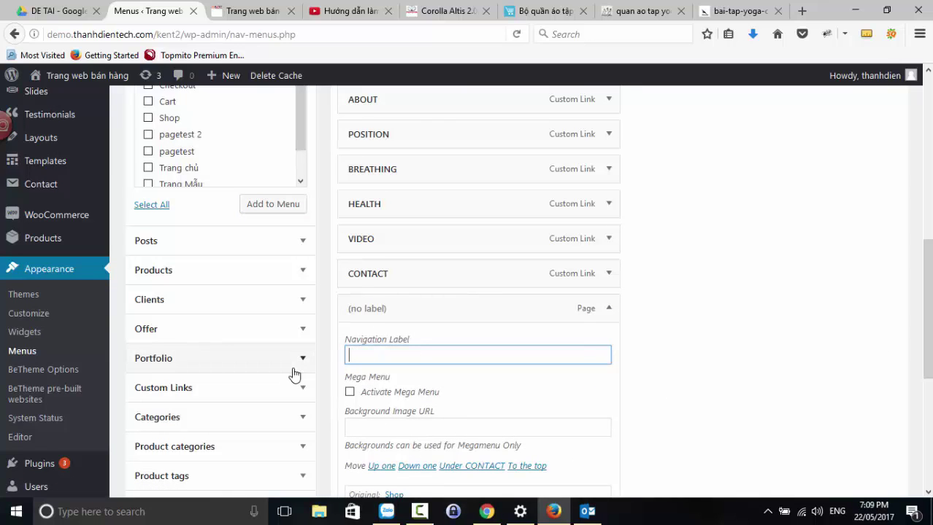
pyautogui.write('SHOP')
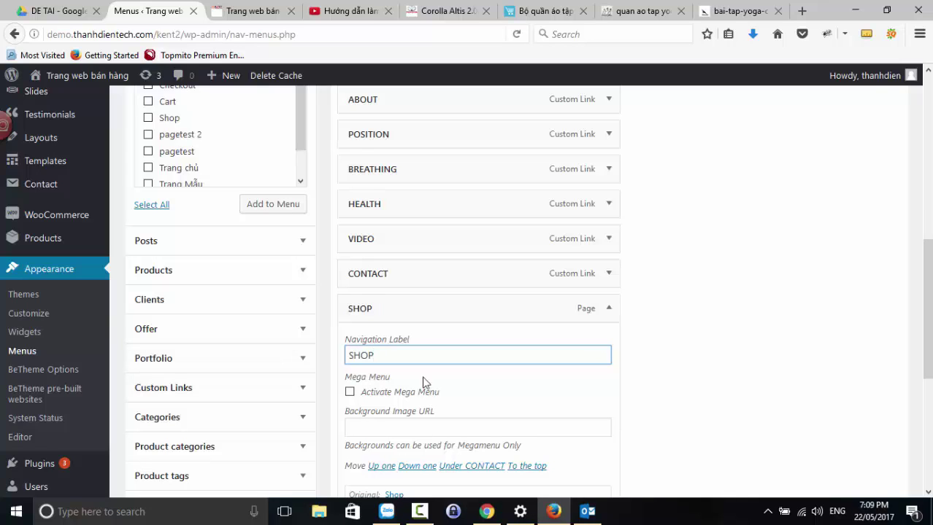
pyautogui.click(680, 378)
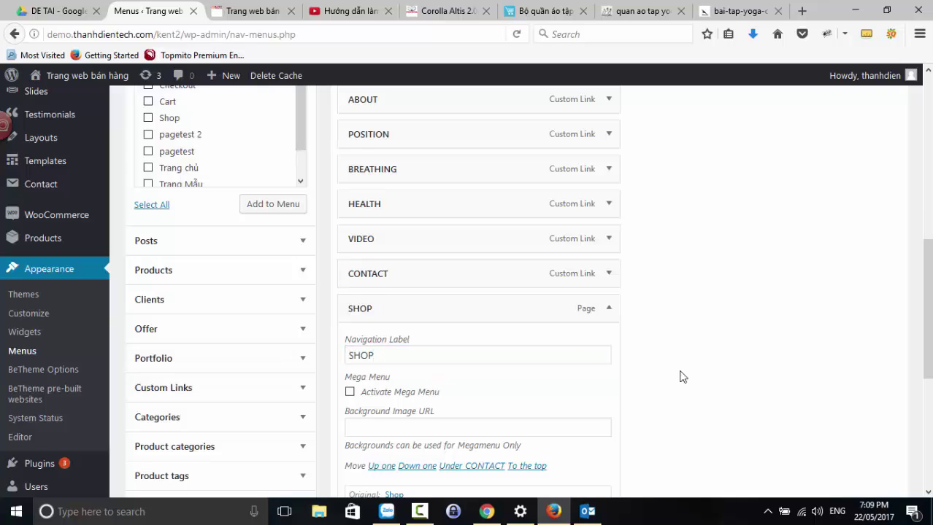
pyautogui.click(605, 310)
pyautogui.scroll(-3, 196, 321)
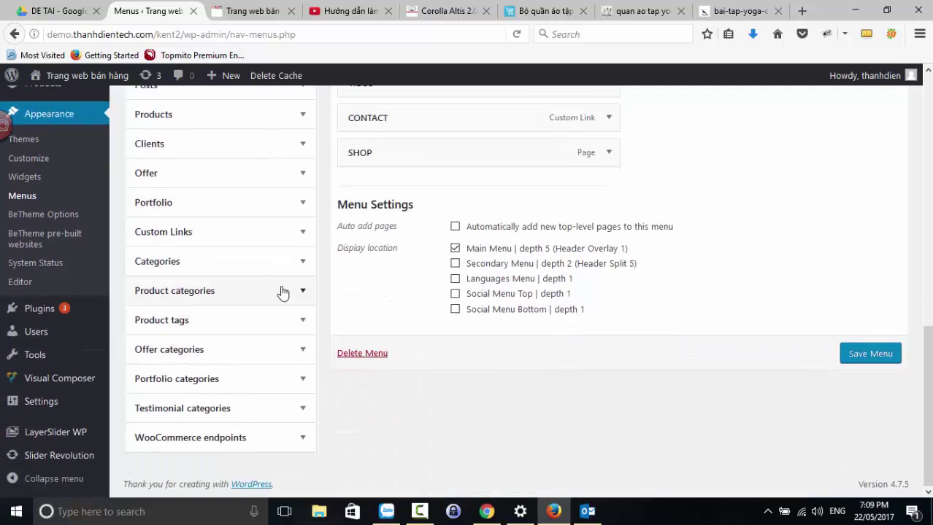
# - Add the ĐỒNG PHỤC NAM and ĐỒNG PHỤC NỮ product categories to the menu
pyautogui.click(300, 294)
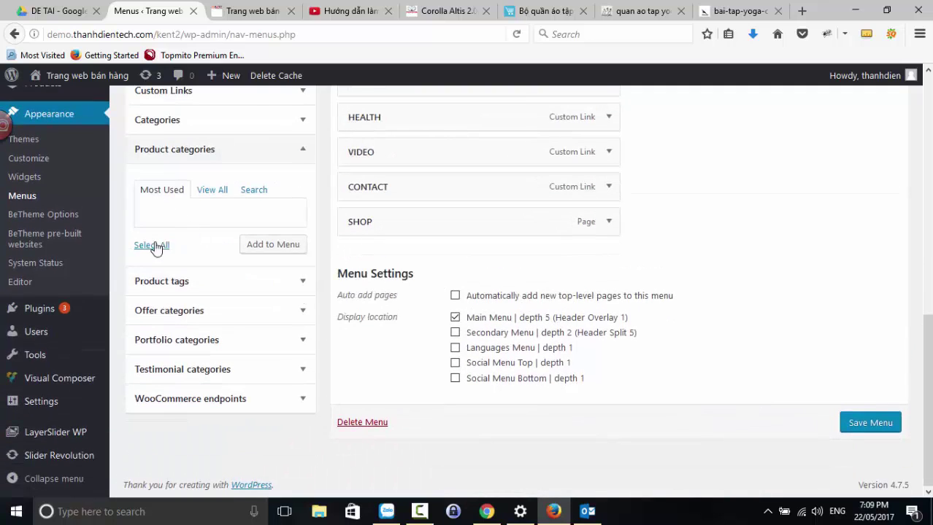
pyautogui.click(211, 191)
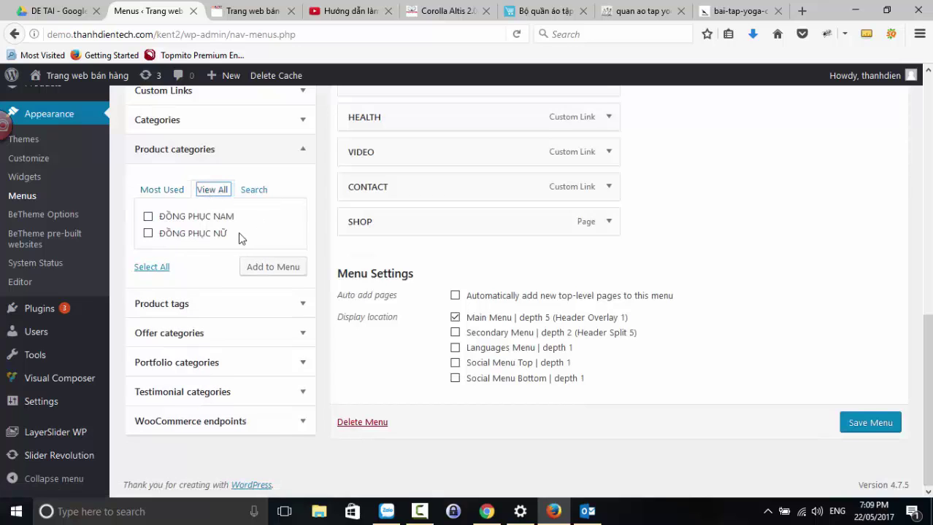
pyautogui.click(148, 217)
pyautogui.click(148, 233)
pyautogui.click(286, 272)
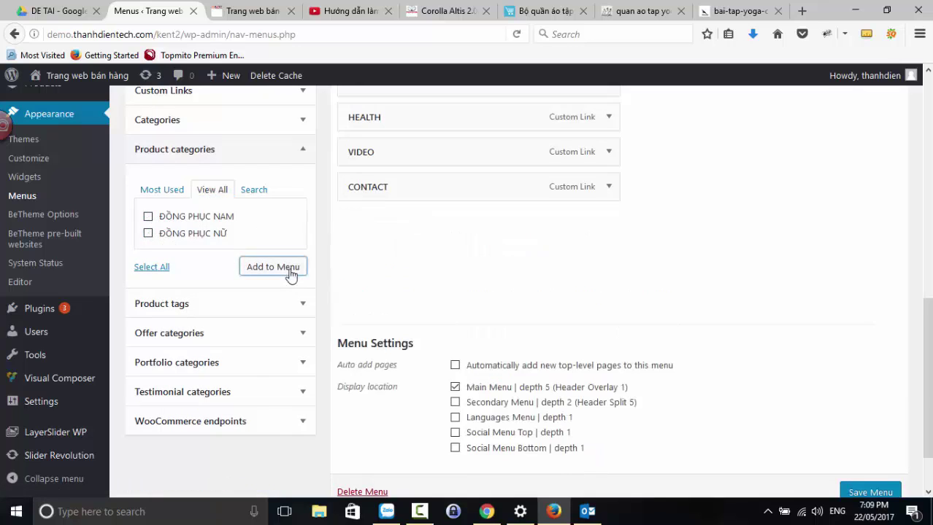
# - Nest both category items under SHOP and save the menu
pyautogui.moveTo(425, 258); pyautogui.dragTo(438, 271)
pyautogui.moveTo(438, 295); pyautogui.dragTo(453, 296)
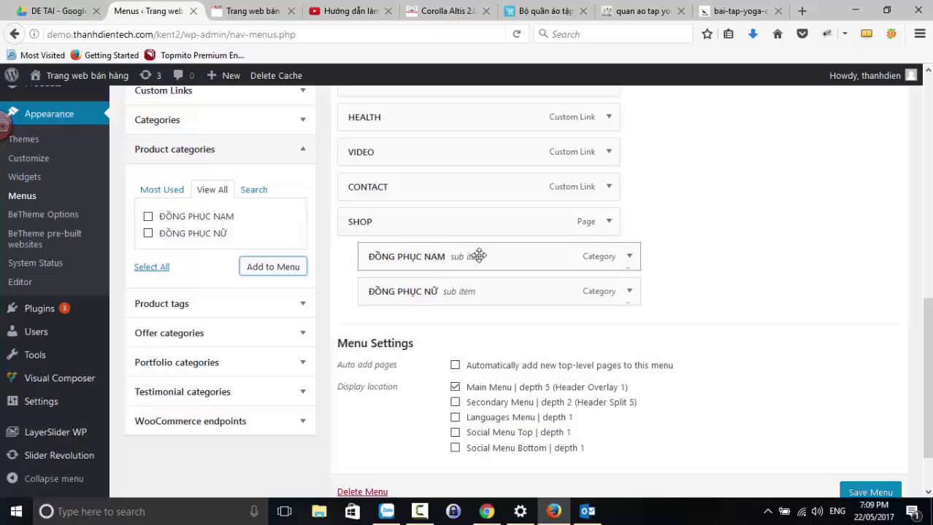
pyautogui.scroll(12, 478, 255)
pyautogui.scroll(-5, 660, 351)
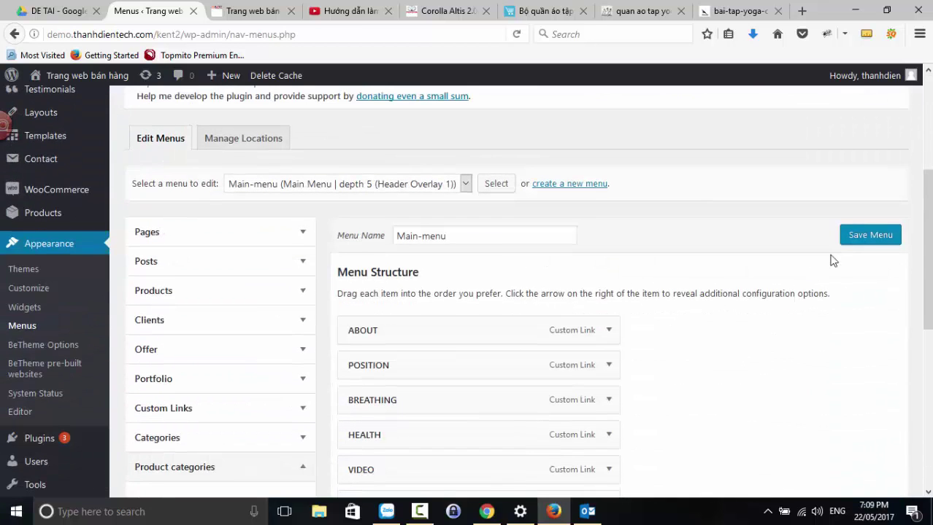
pyautogui.click(856, 235)
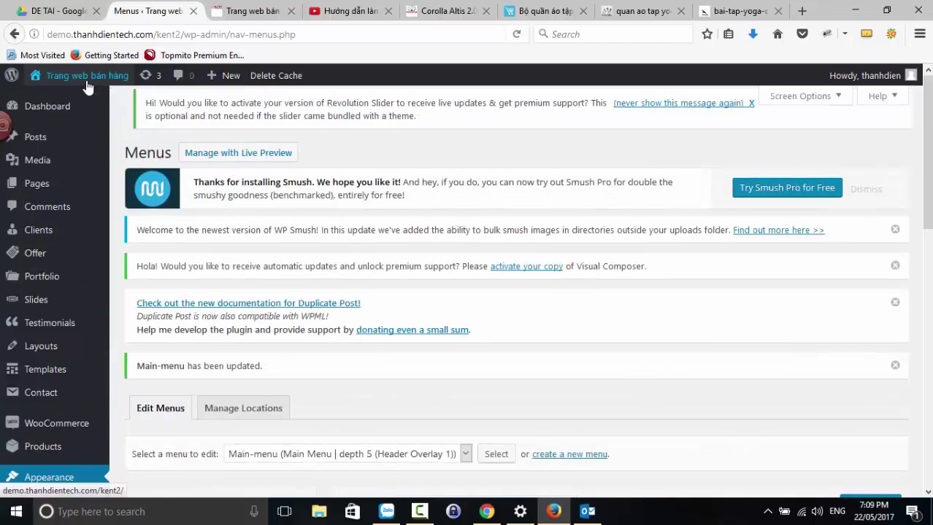
# - Open the live site via Visit Site in a new tab, then return to the menu editor
pyautogui.moveTo(77, 79)
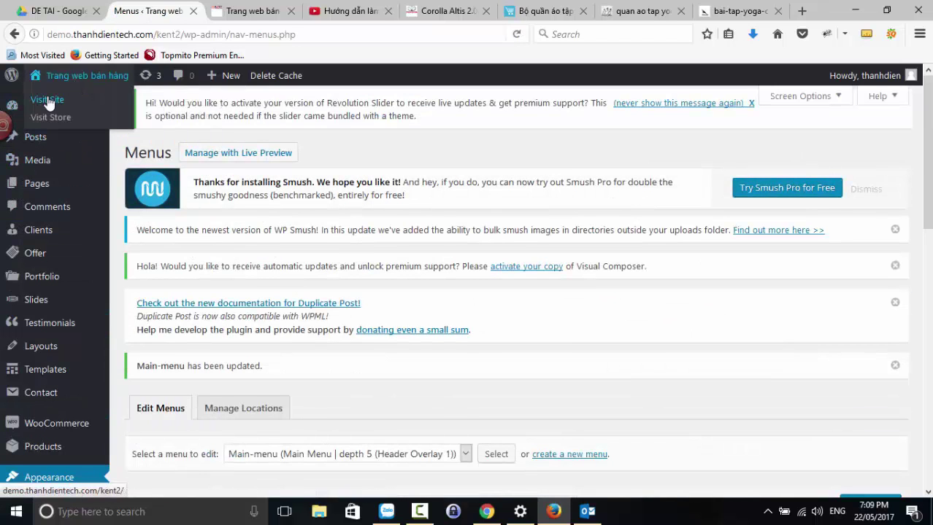
pyautogui.rightClick(63, 107)
pyautogui.click(64, 106)
pyautogui.click(225, 10)
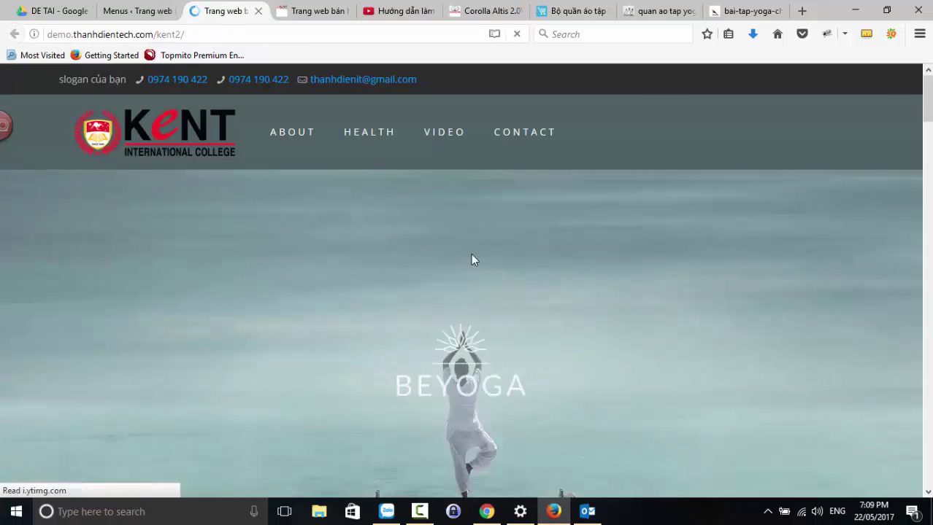
pyautogui.click(135, 11)
pyautogui.scroll(-9, 404, 266)
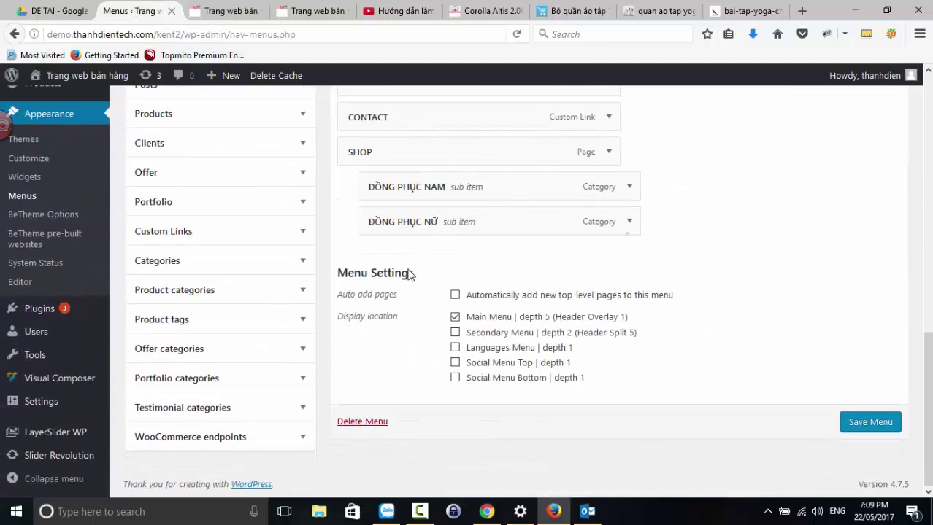
pyautogui.scroll(4, 367, 139)
pyautogui.scroll(6, 437, 246)
# - Reload the live homepage to check its header menu, then switch back to Menus
pyautogui.click(223, 11)
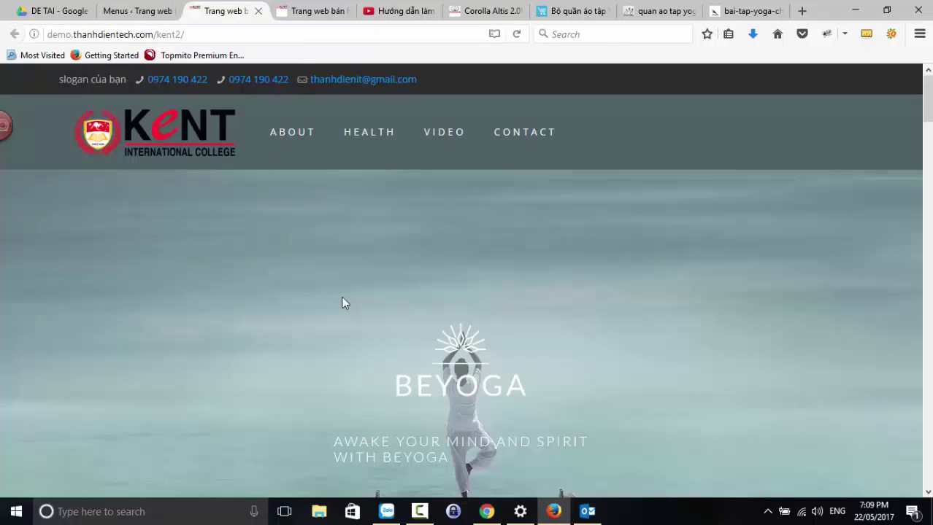
pyautogui.press('F5')
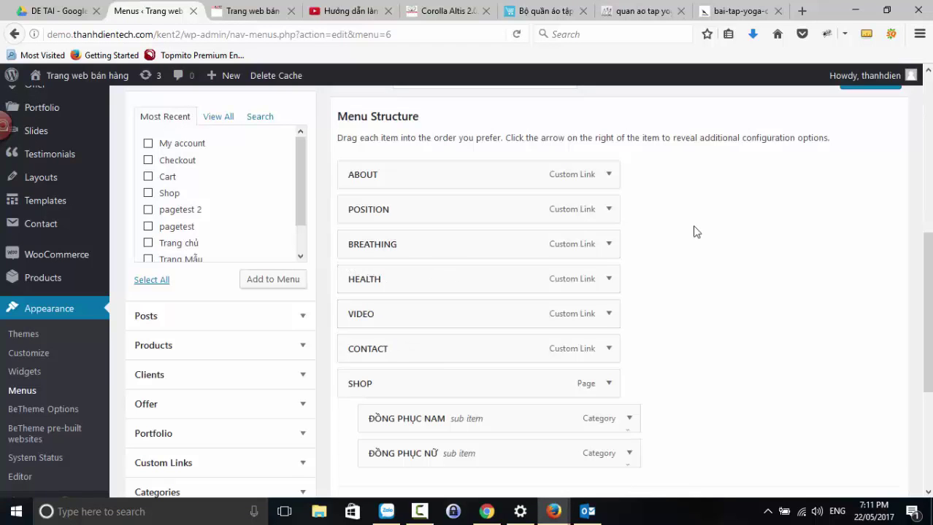
pyautogui.scroll(1, 372, 231)
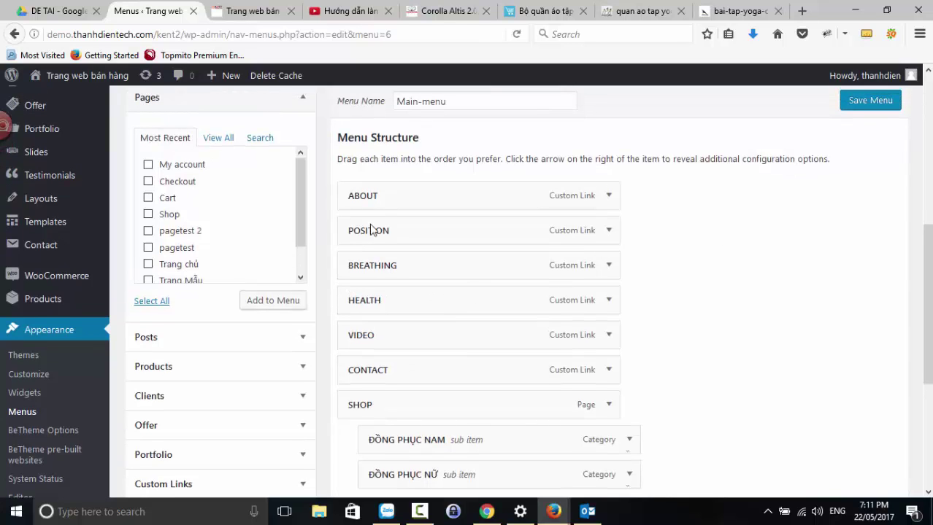
pyautogui.scroll(-1, 370, 221)
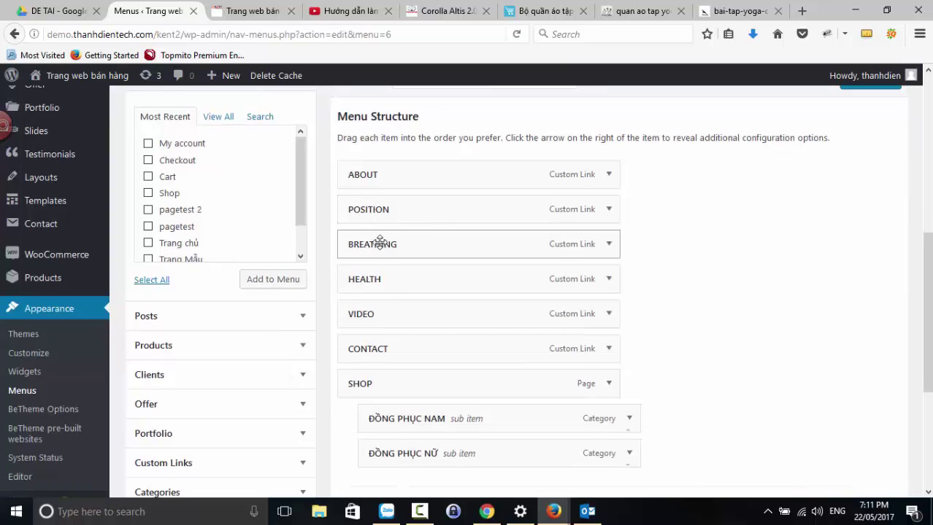
pyautogui.click(246, 15)
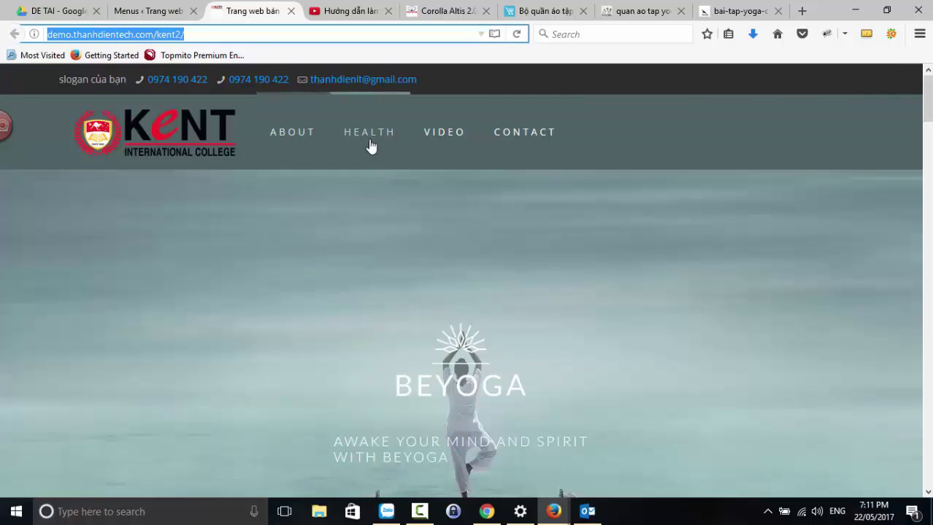
pyautogui.moveTo(286, 182)
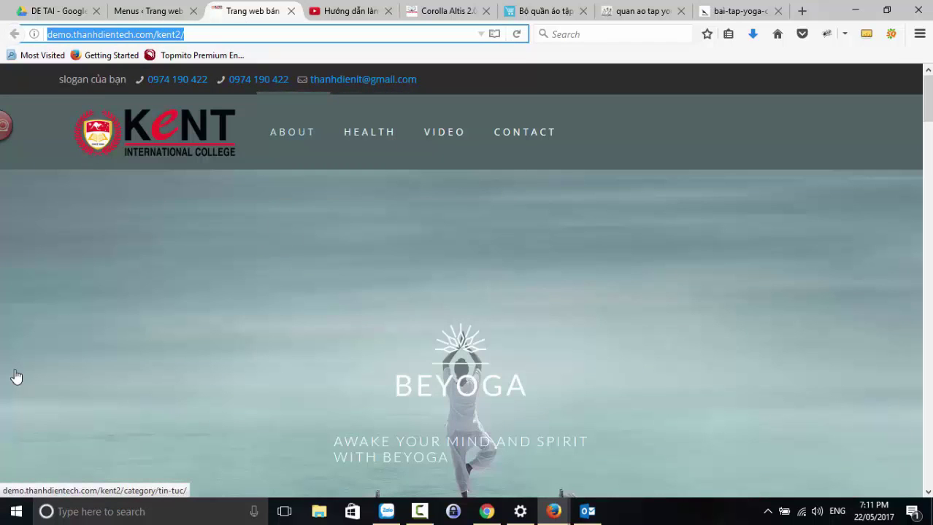
pyautogui.hotkey('ctrl', 'shift', 'Tab')
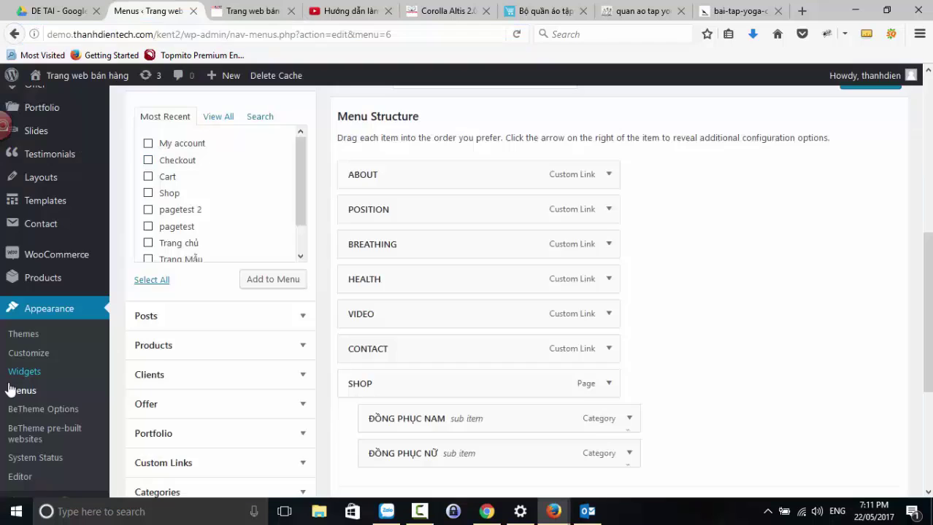
pyautogui.scroll(-5, 21, 380)
pyautogui.moveTo(44, 317)
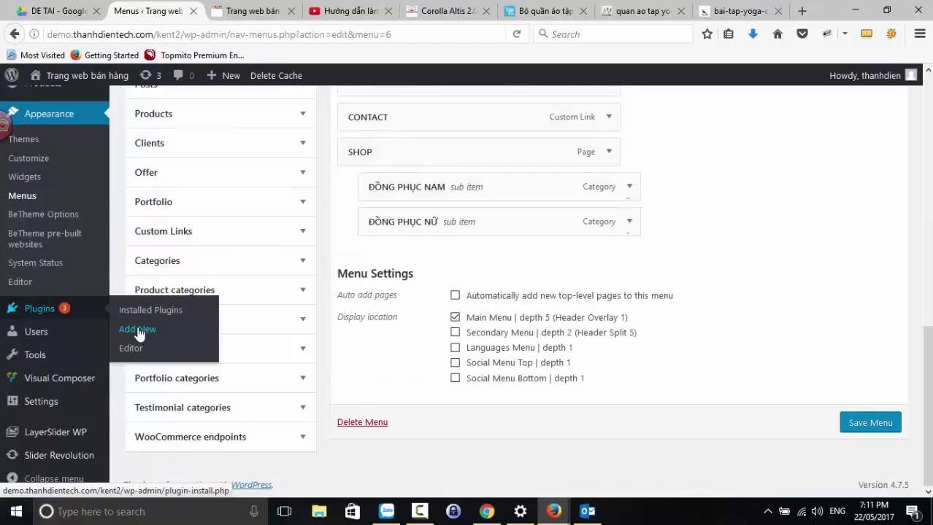
# - Deactivate WP Super Cache in Installed Plugins, then view the live site again
pyautogui.click(145, 319)
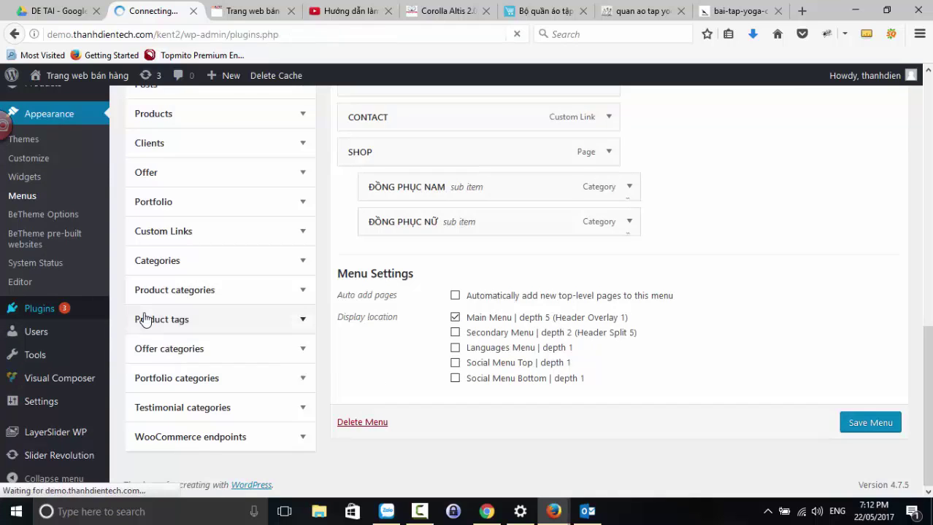
pyautogui.scroll(-10, 292, 357)
pyautogui.scroll(-5, 292, 358)
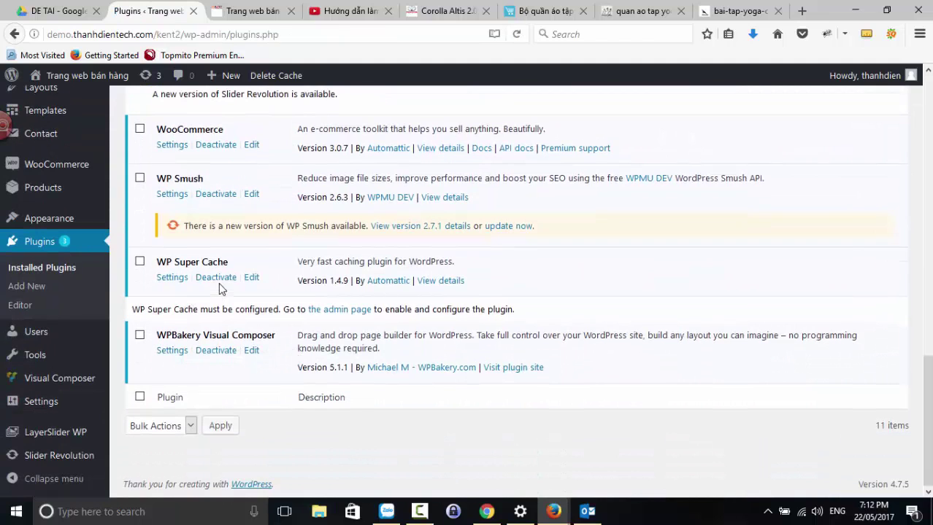
pyautogui.click(217, 280)
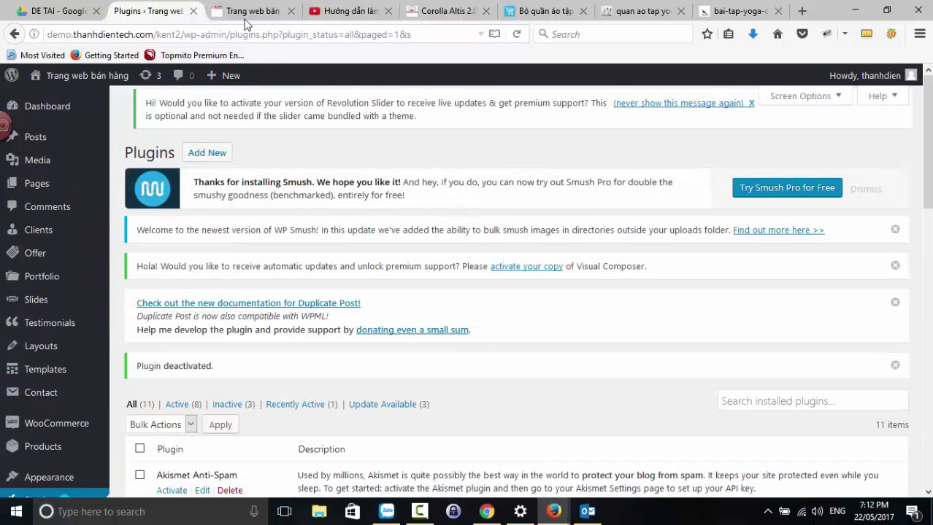
pyautogui.click(245, 16)
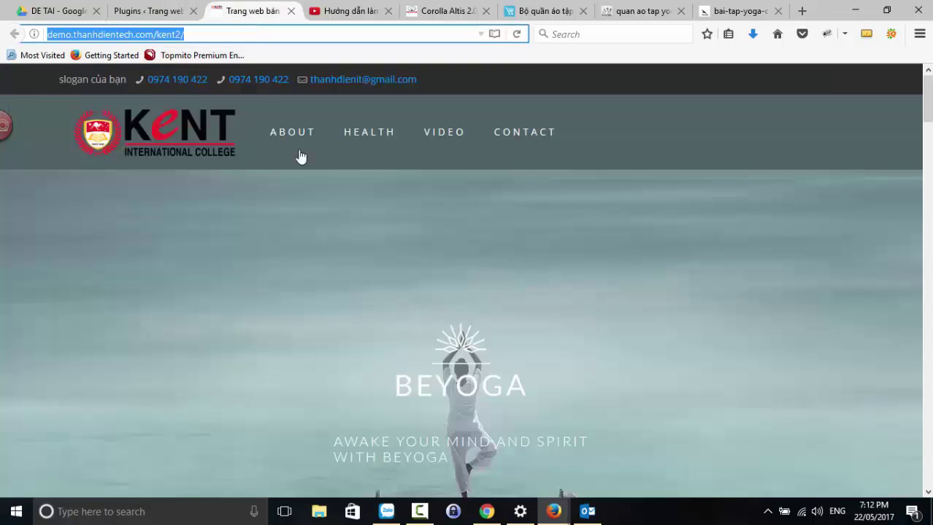
# - Reload the Kent yoga homepage, compare its menu with the Chrome window, then return to Menus
pyautogui.press('F5')
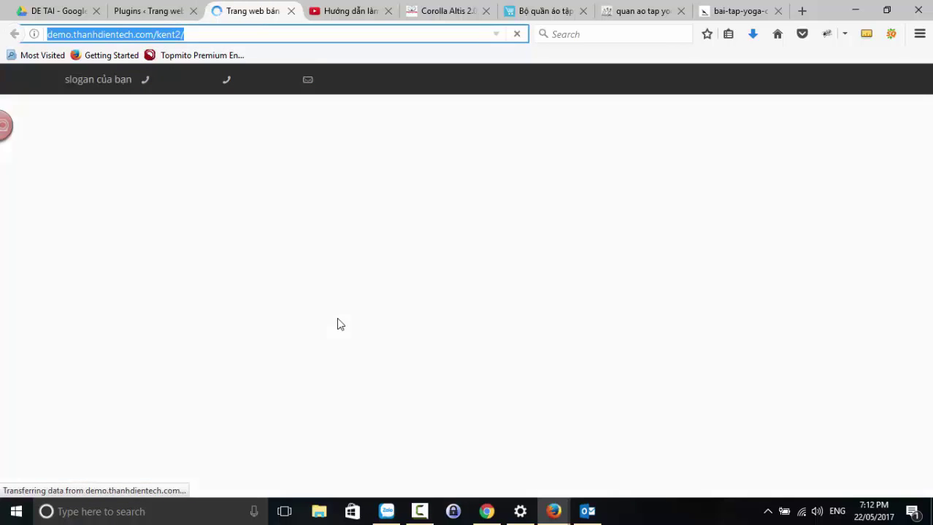
pyautogui.moveTo(277, 148)
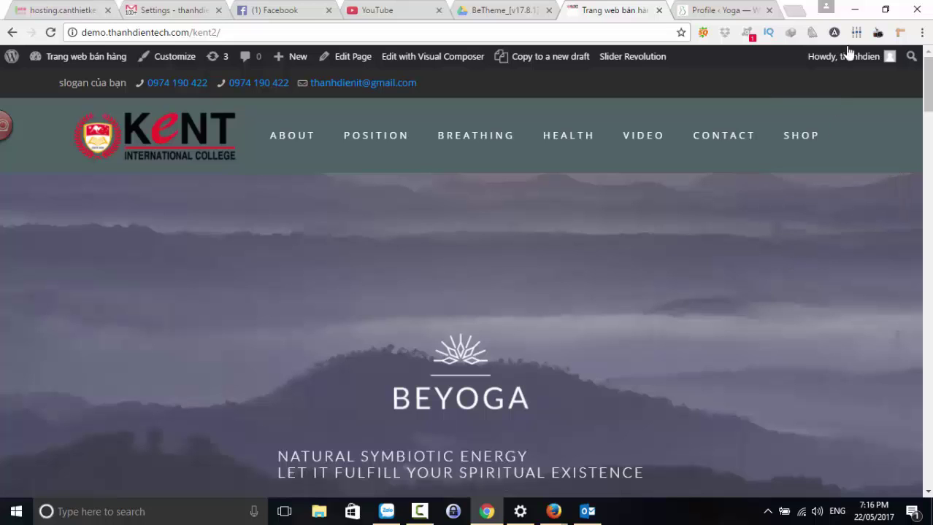
pyautogui.click(855, 9)
pyautogui.scroll(-5, 285, 238)
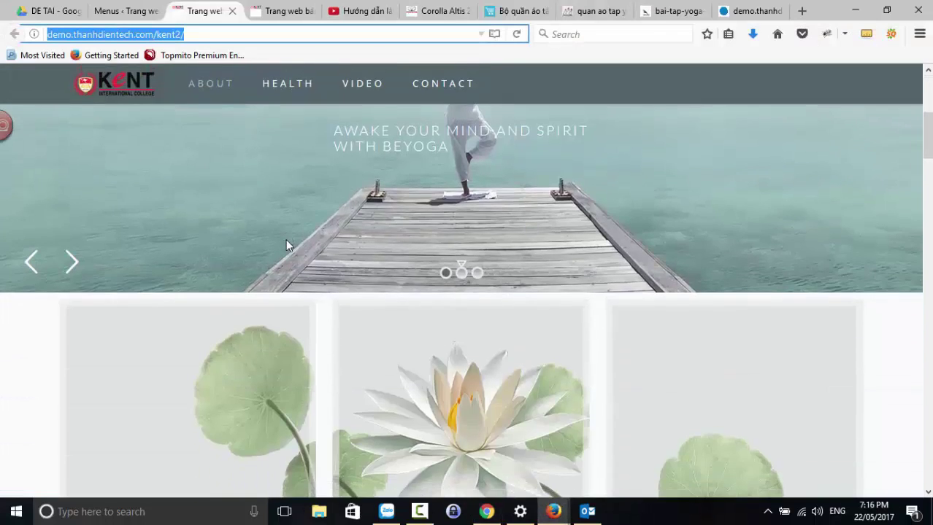
pyautogui.scroll(5, 285, 246)
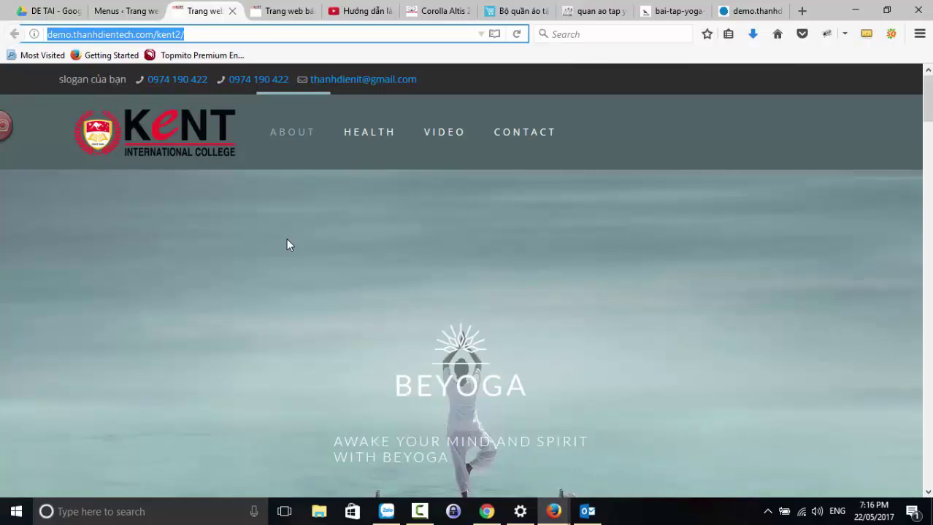
pyautogui.click(487, 512)
pyautogui.click(489, 514)
pyautogui.click(113, 13)
pyautogui.scroll(-10, 362, 242)
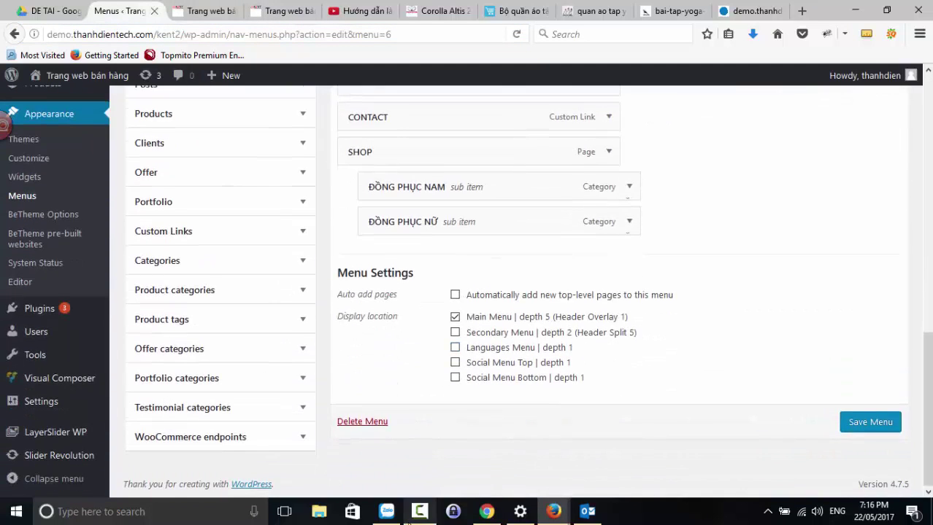
pyautogui.click(420, 511)
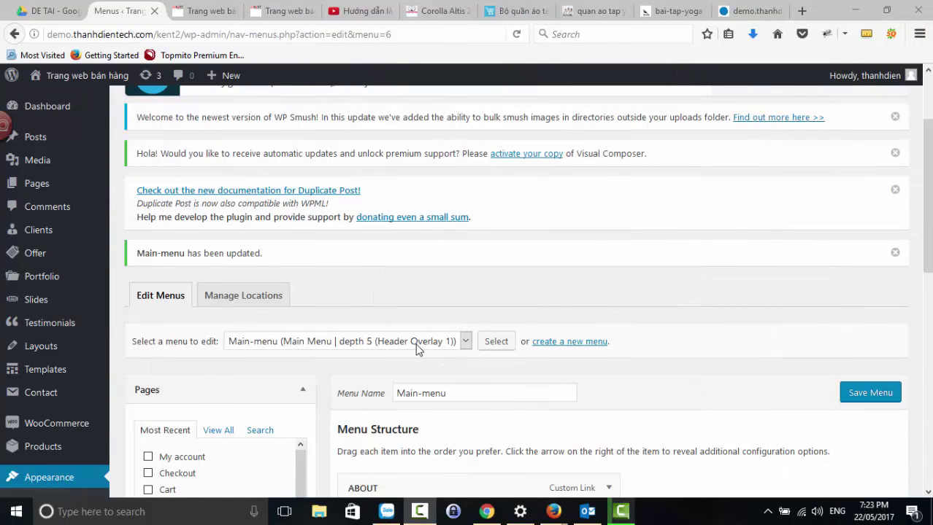
pyautogui.scroll(-2, 211, 396)
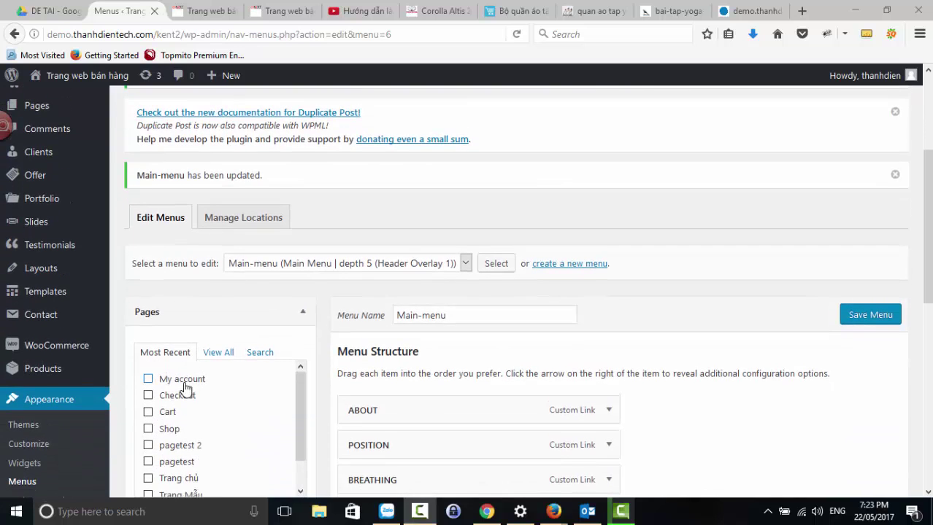
pyautogui.moveTo(57, 374)
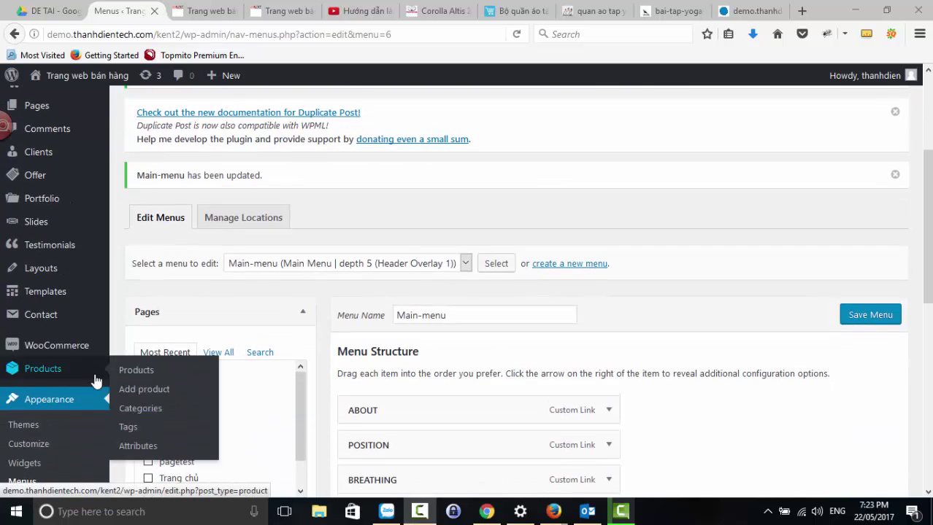
# - Start a new product via Products > Add product, then view the dotapyogatot reference outfit page
pyautogui.click(146, 373)
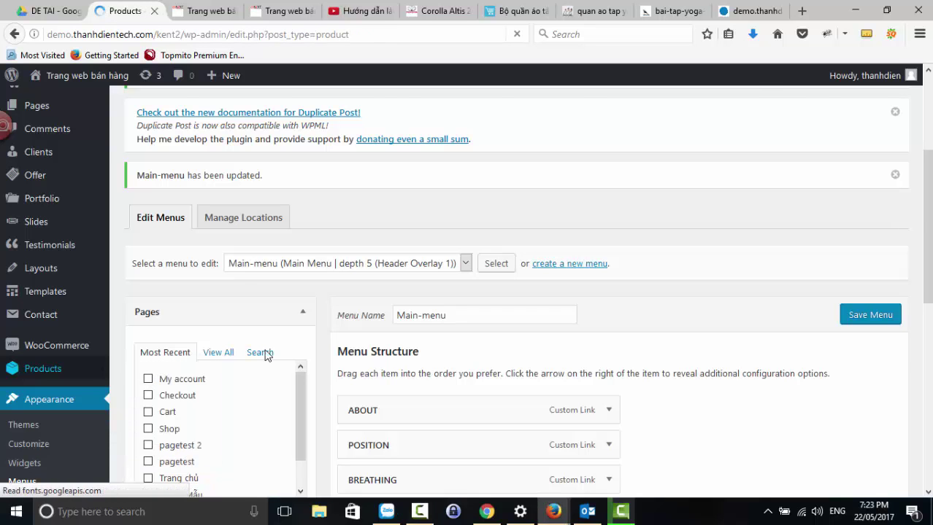
pyautogui.scroll(-3, 258, 312)
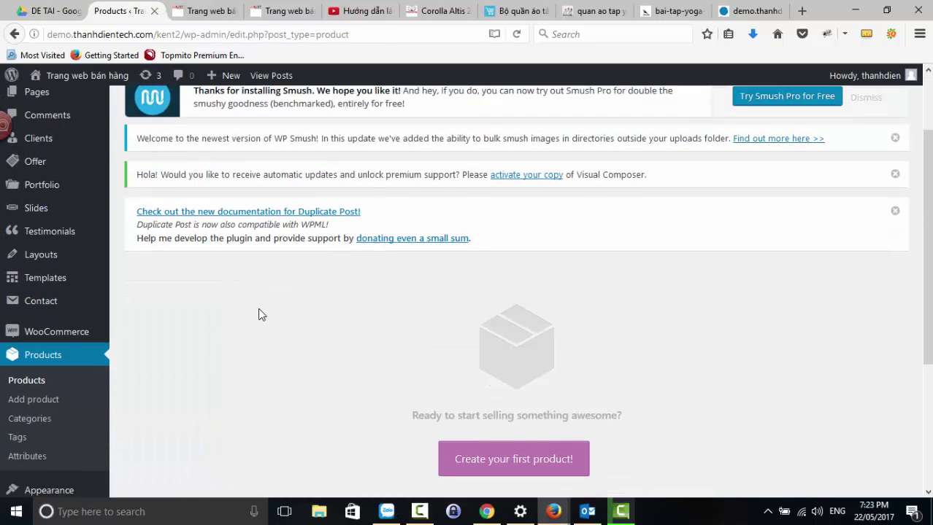
pyautogui.scroll(5, 261, 317)
pyautogui.click(214, 155)
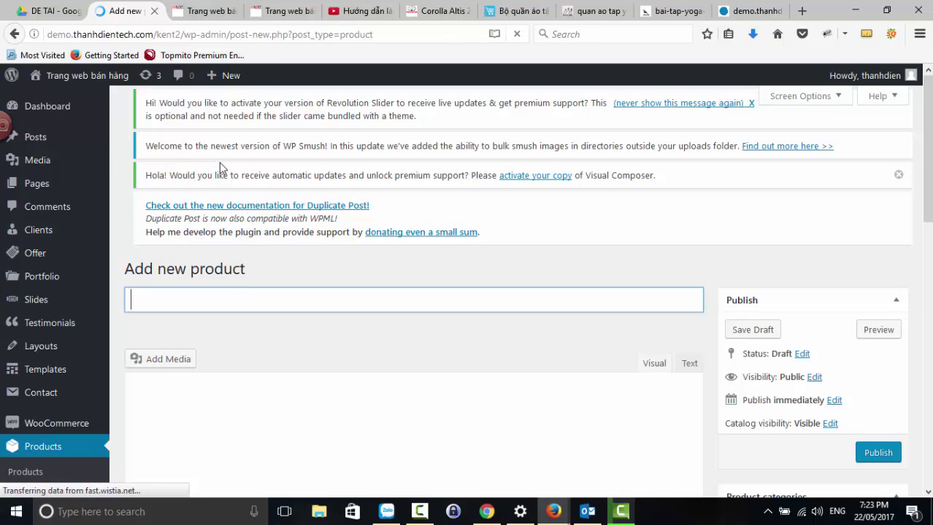
pyautogui.click(598, 12)
pyautogui.click(515, 12)
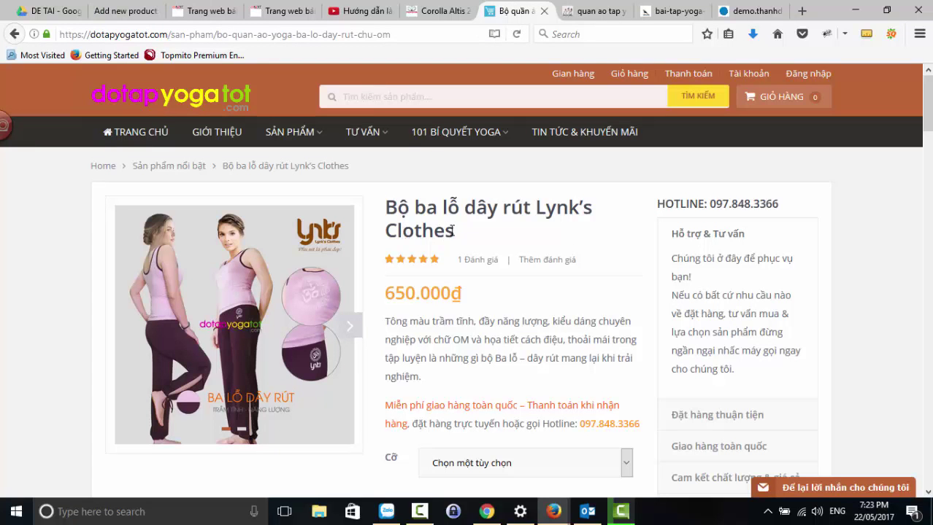
# - Copy the reference product name into the new product's title: Bộ ba lỗ dây rút Lynk's Clothes
pyautogui.moveTo(457, 239); pyautogui.dragTo(387, 208)
pyautogui.hotkey('ctrl', 'c')
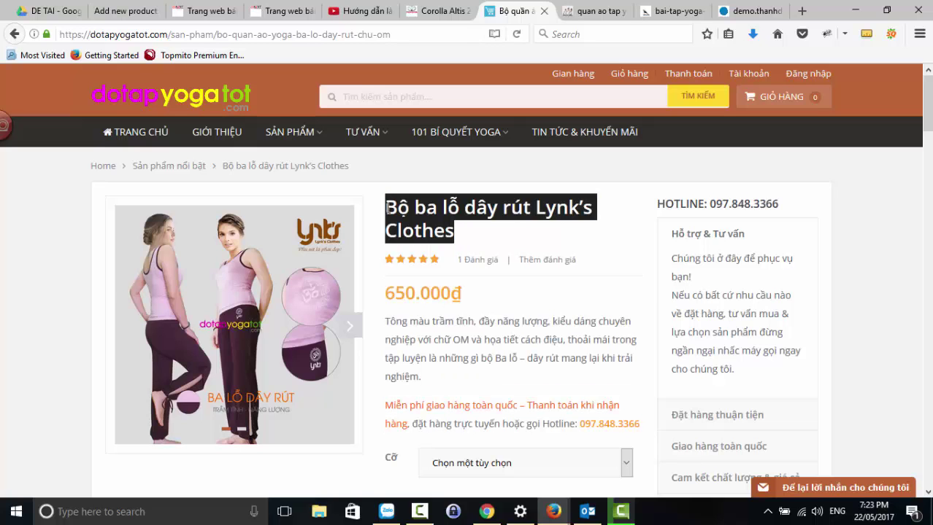
pyautogui.click(116, 19)
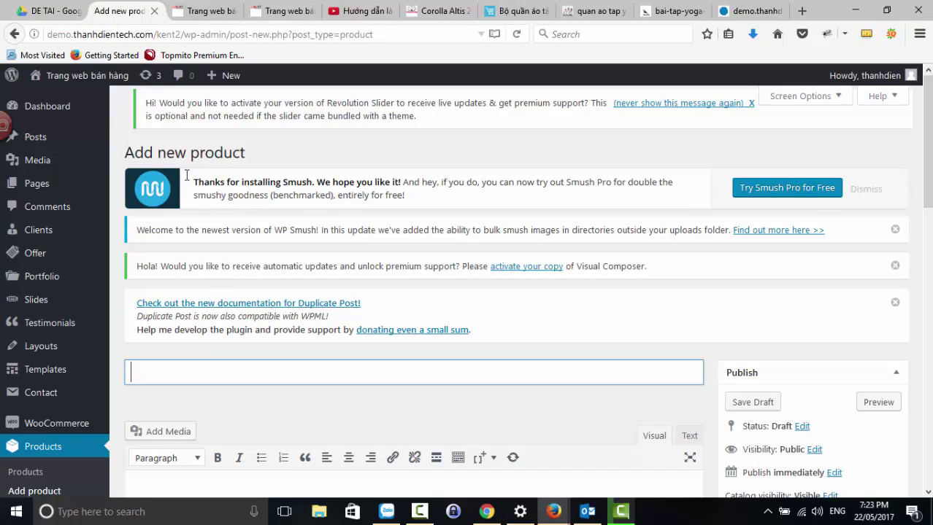
pyautogui.hotkey('ctrl', 'v')
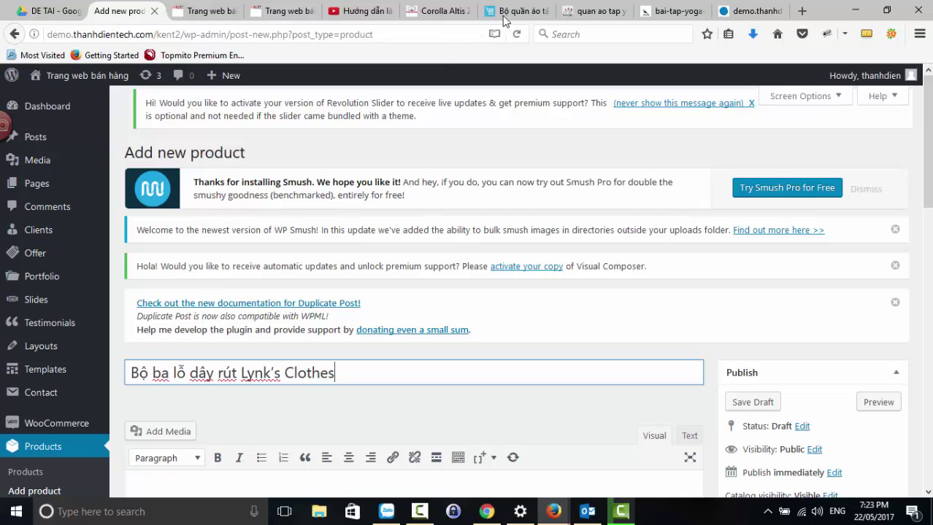
# - Save the store's main yoga-set photo into the DAY 7 folder
pyautogui.click(504, 20)
pyautogui.scroll(-3, 468, 232)
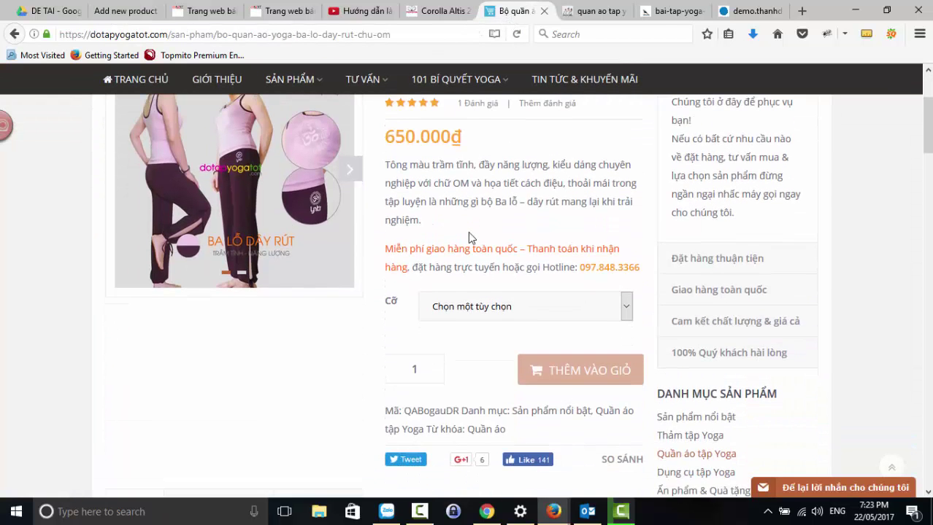
pyautogui.scroll(2, 468, 233)
pyautogui.rightClick(247, 208)
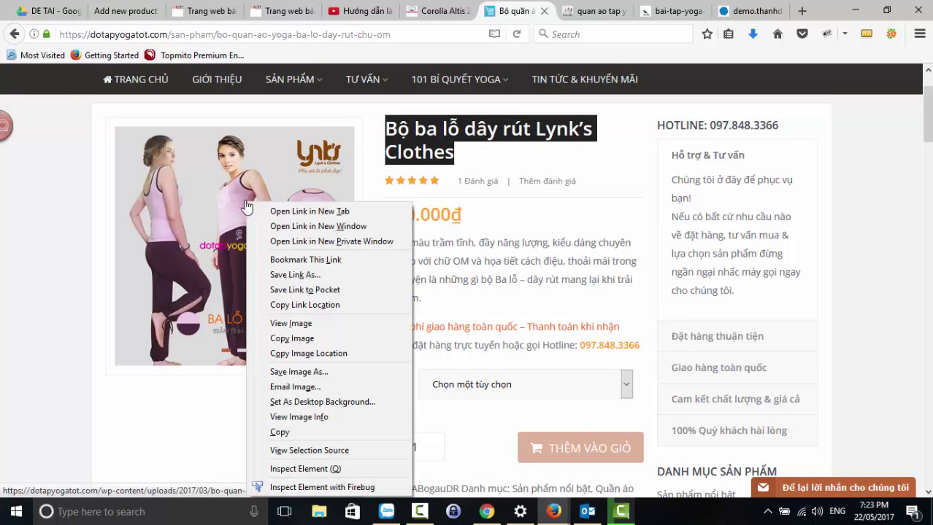
pyautogui.click(288, 323)
pyautogui.rightClick(409, 228)
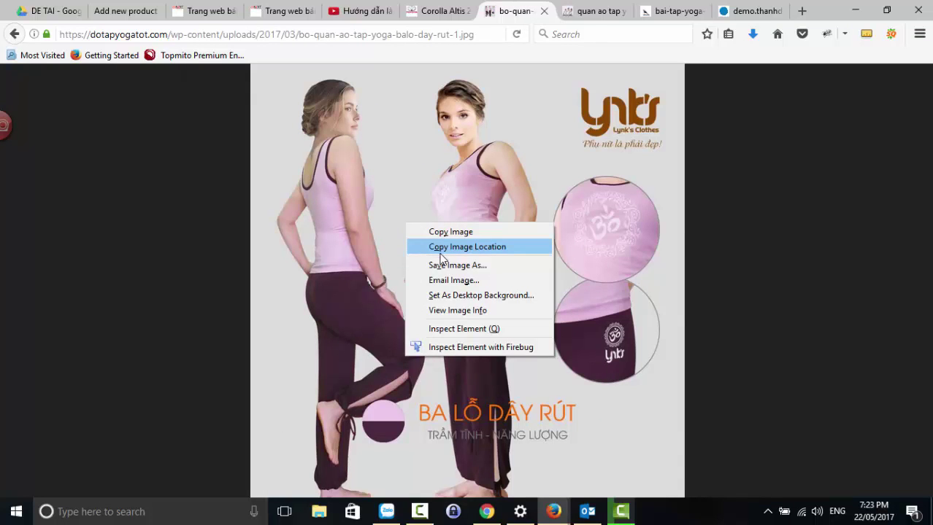
pyautogui.click(441, 264)
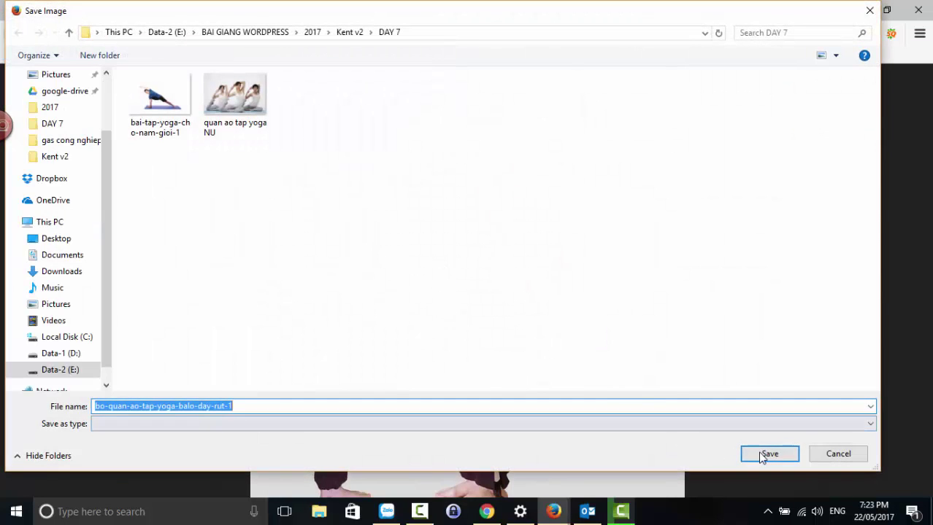
pyautogui.click(769, 454)
pyautogui.click(13, 34)
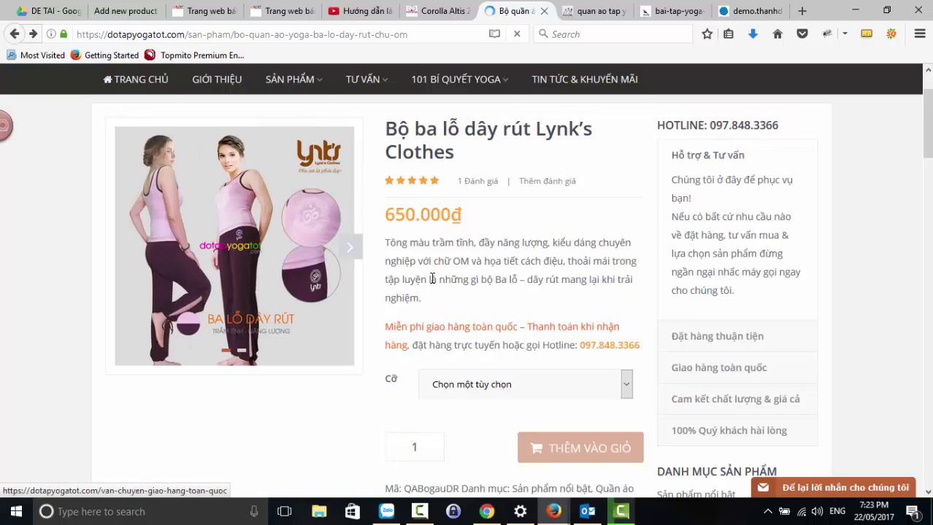
# - Look over the reference product's short description on the store page
pyautogui.moveTo(391, 244); pyautogui.dragTo(438, 300)
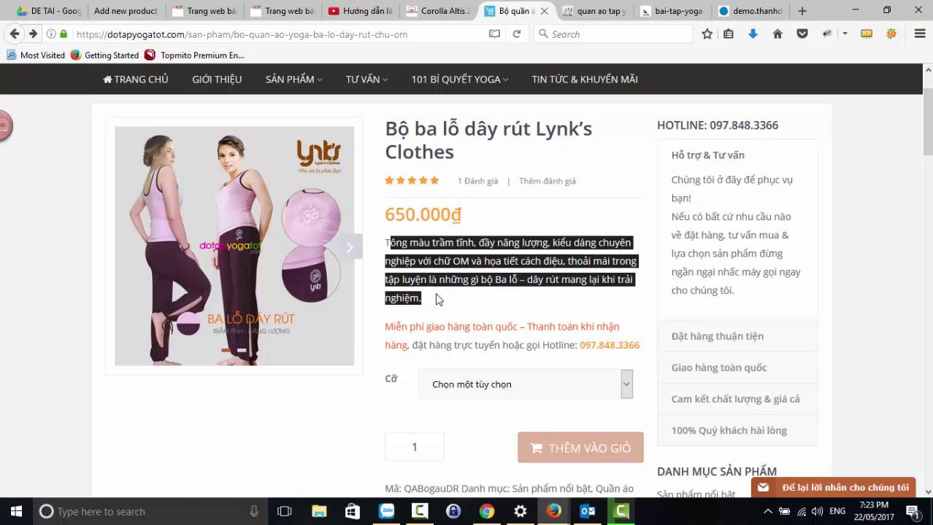
pyautogui.click(438, 302)
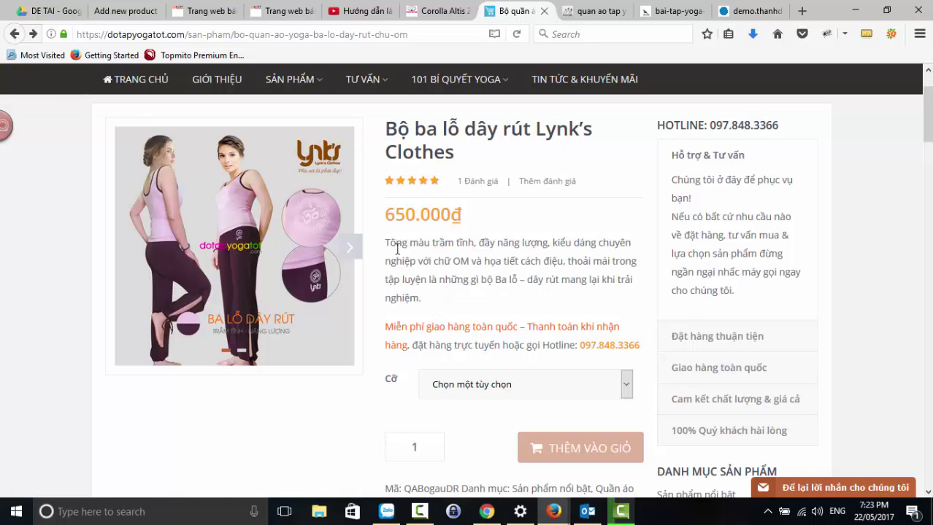
pyautogui.scroll(-5, 423, 350)
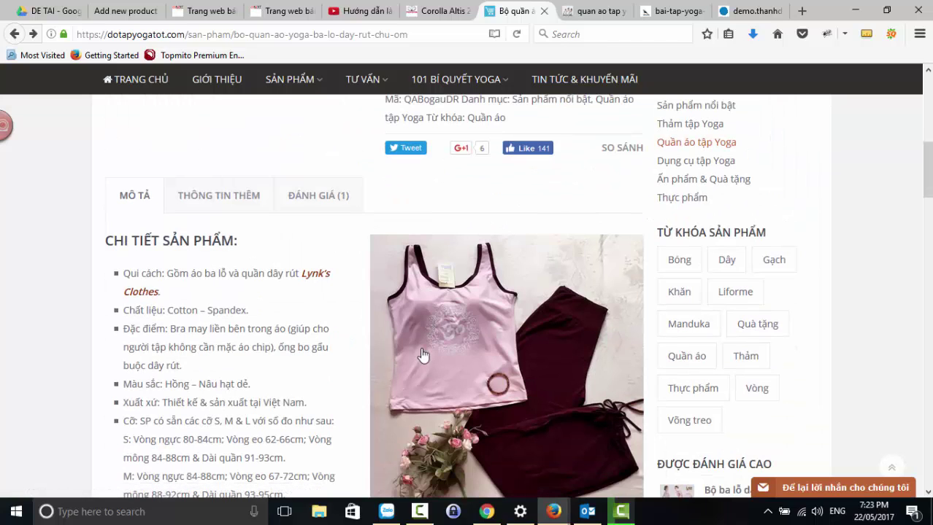
pyautogui.scroll(-4, 286, 317)
pyautogui.scroll(4, 218, 284)
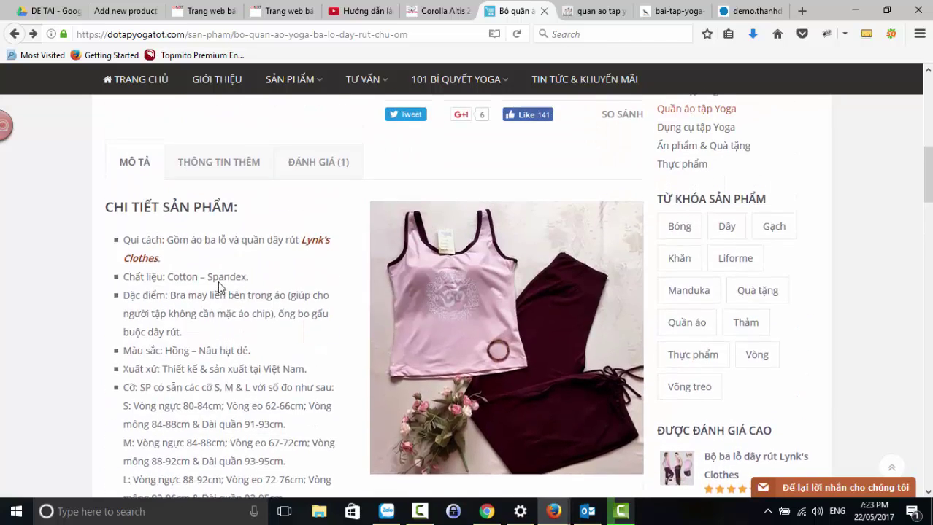
pyautogui.scroll(2, 219, 286)
pyautogui.scroll(3, 429, 190)
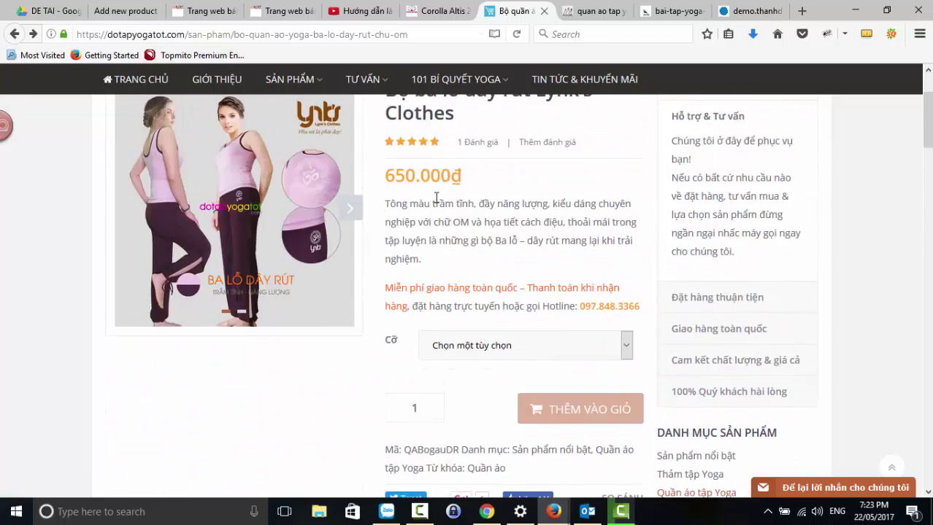
pyautogui.click(125, 14)
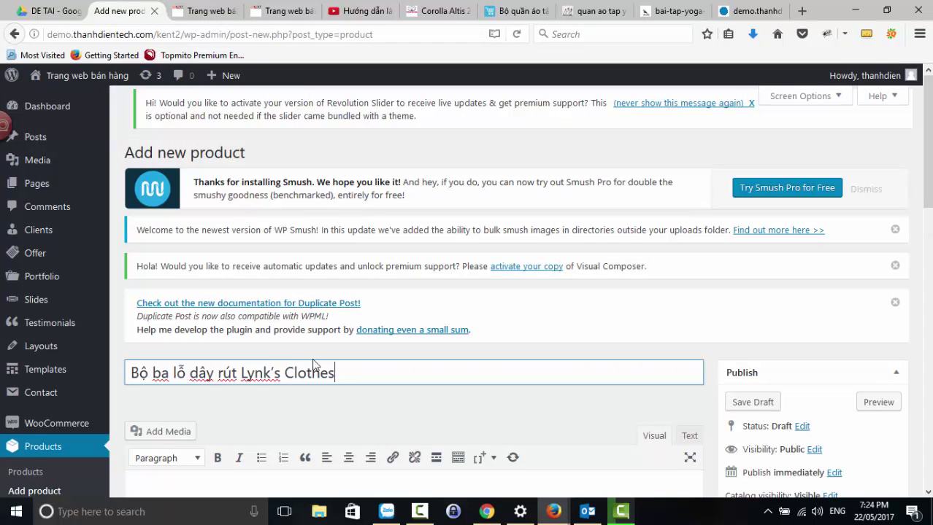
# - Look over the empty description and the Regular price field in the new product form
pyautogui.scroll(-2, 254, 340)
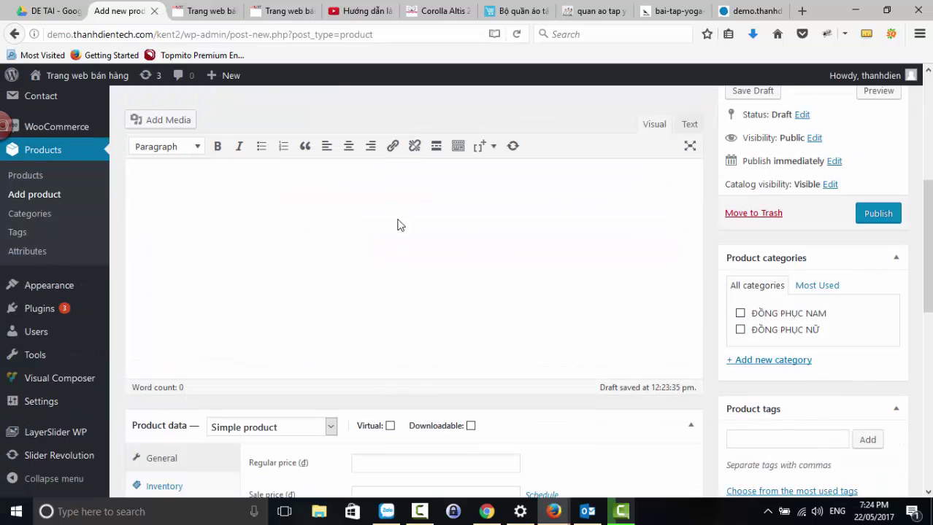
pyautogui.scroll(2, 347, 254)
pyautogui.click(277, 368)
pyautogui.scroll(-1, 253, 313)
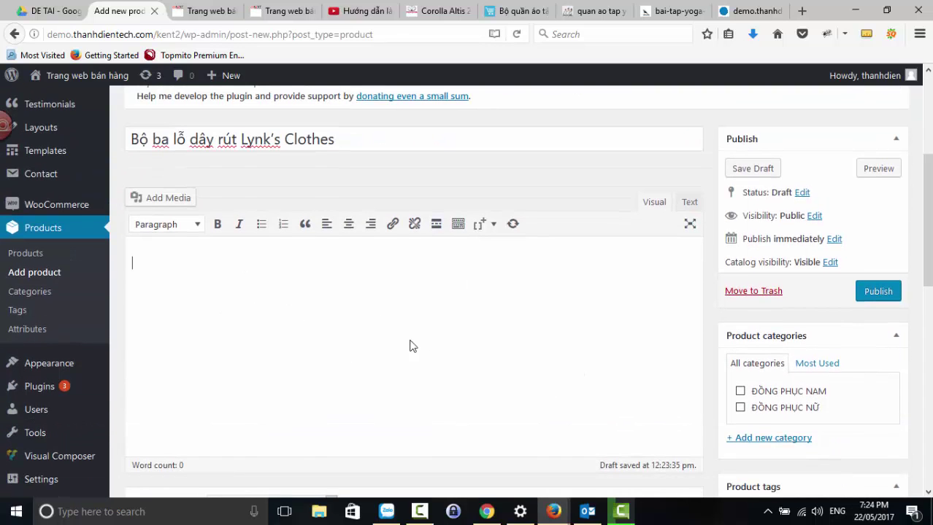
pyautogui.scroll(-3, 344, 306)
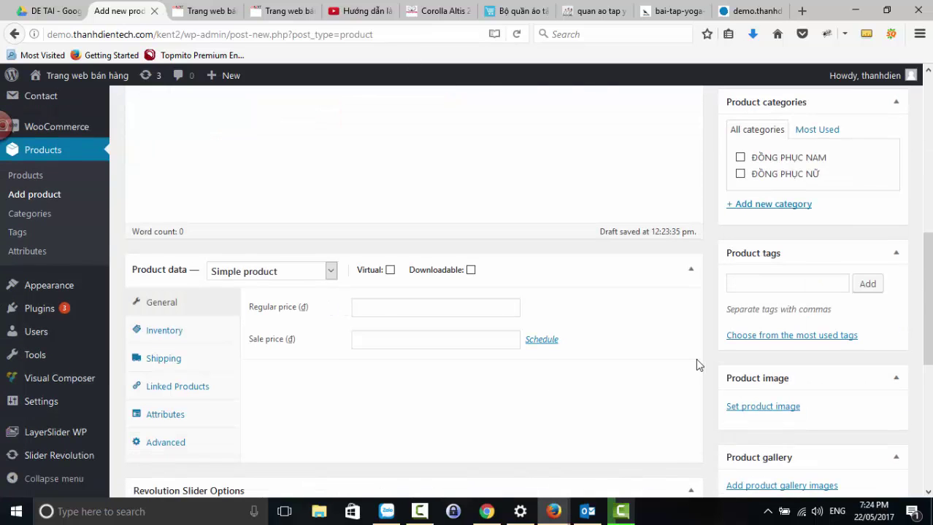
pyautogui.scroll(-1, 705, 363)
pyautogui.press('Tab')
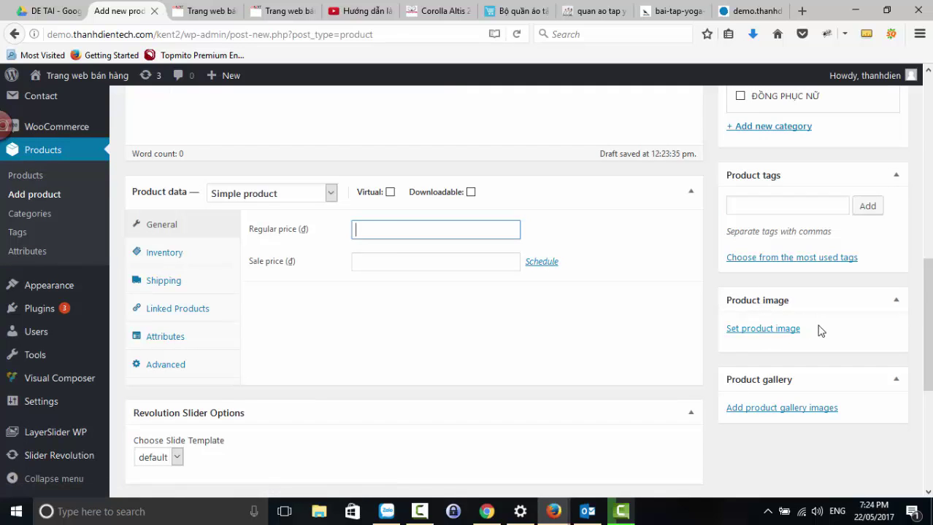
pyautogui.scroll(1, 793, 285)
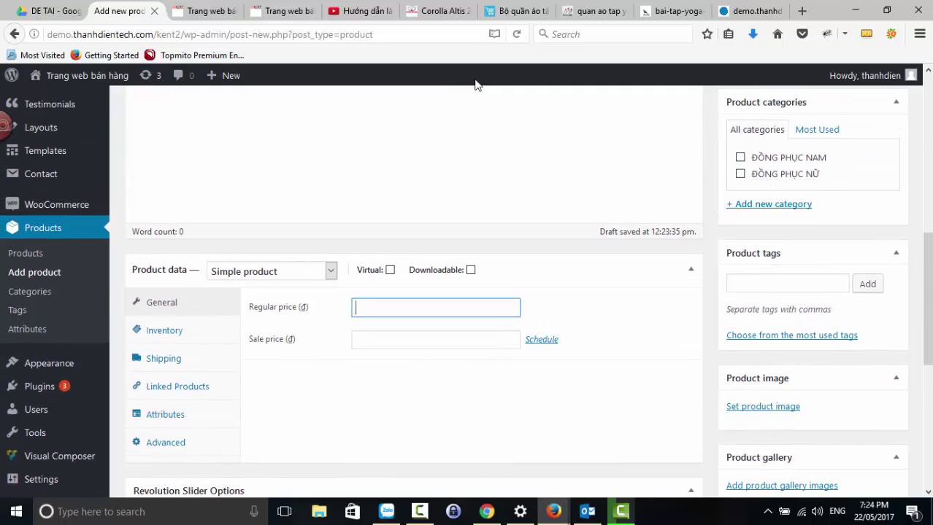
# - Copy the store page's product details text into the new product's description
pyautogui.click(516, 11)
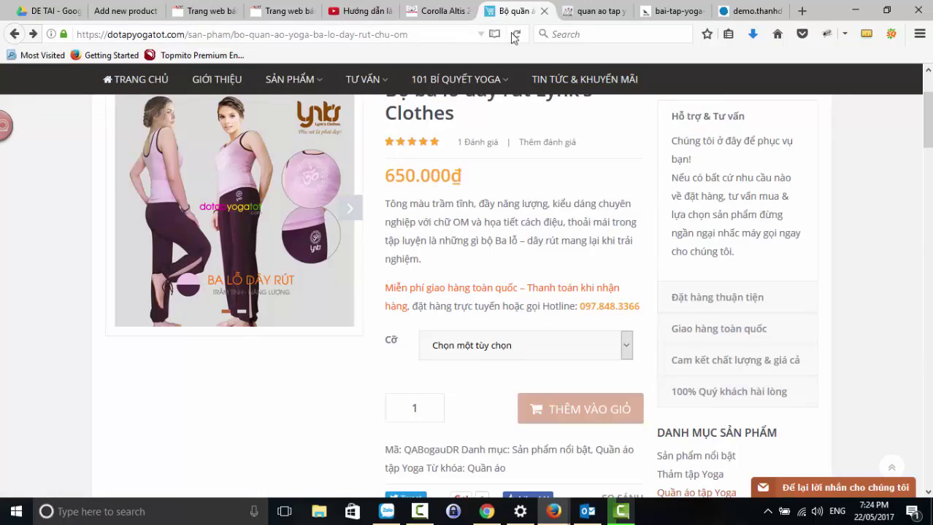
pyautogui.scroll(1, 483, 200)
pyautogui.scroll(-6, 139, 239)
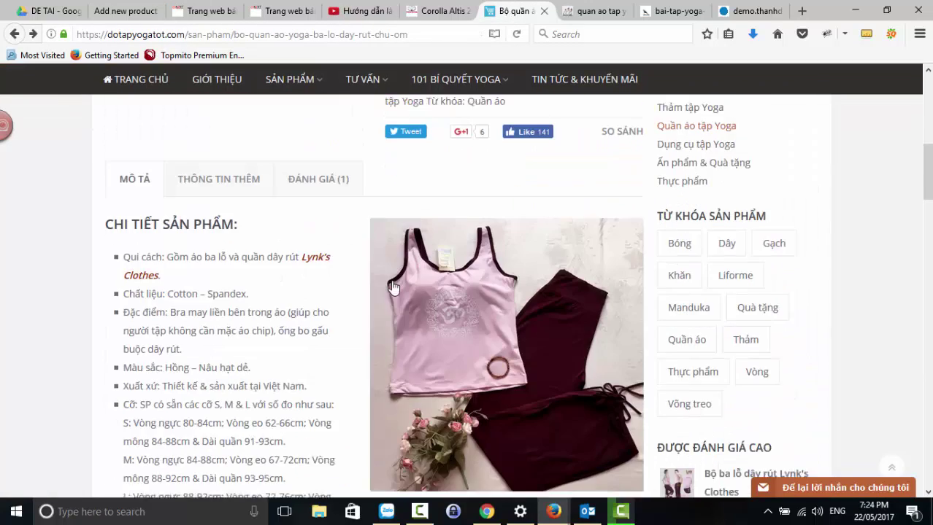
pyautogui.moveTo(123, 232); pyautogui.dragTo(620, 407)
pyautogui.scroll(-5, 257, 346)
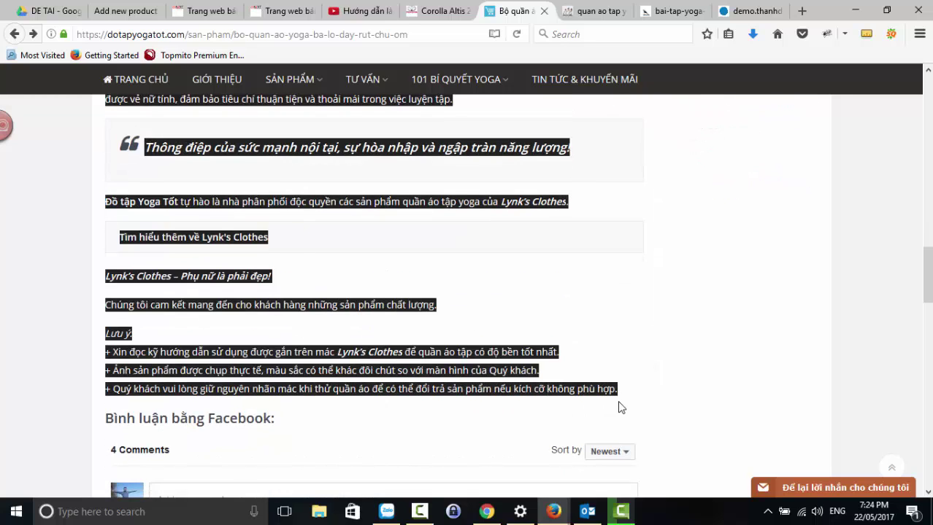
pyautogui.click(124, 16)
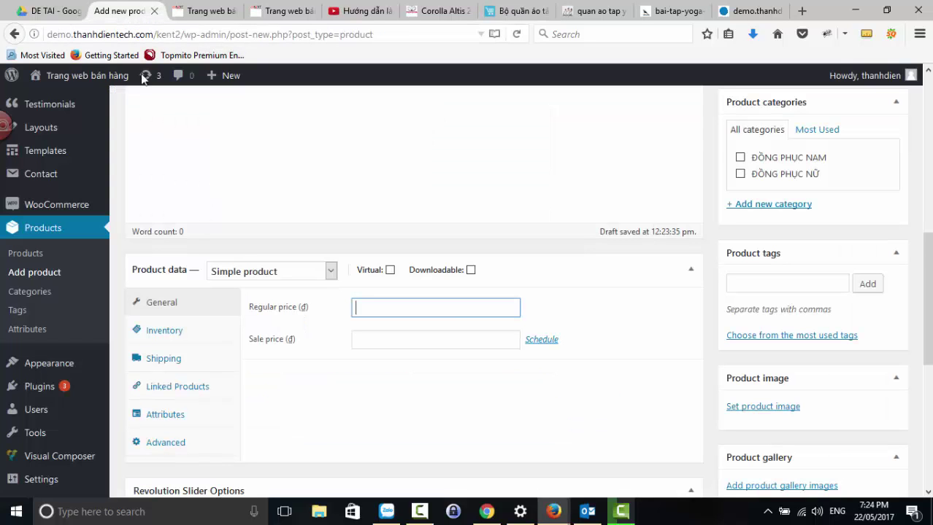
pyautogui.scroll(5, 223, 284)
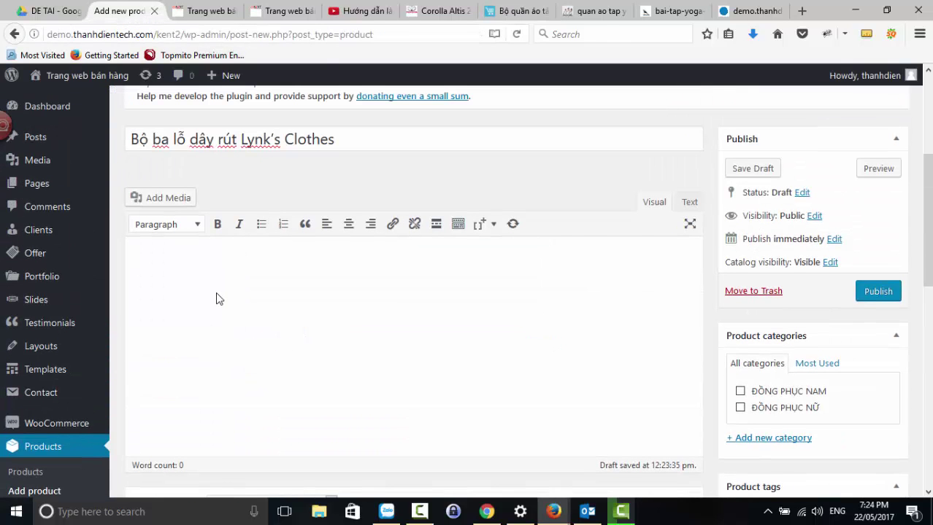
pyautogui.click(216, 299)
pyautogui.hotkey('ctrl', 'v')
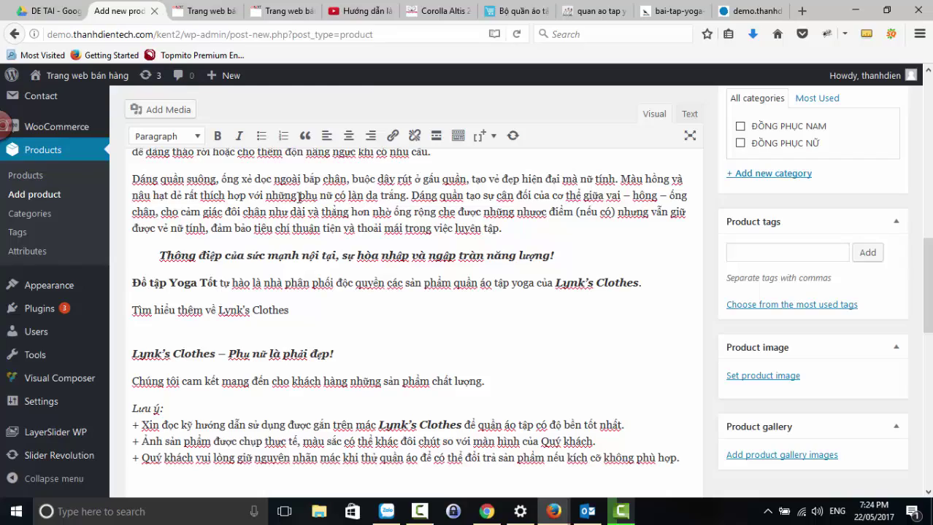
pyautogui.click(507, 12)
pyautogui.scroll(-1, 541, 297)
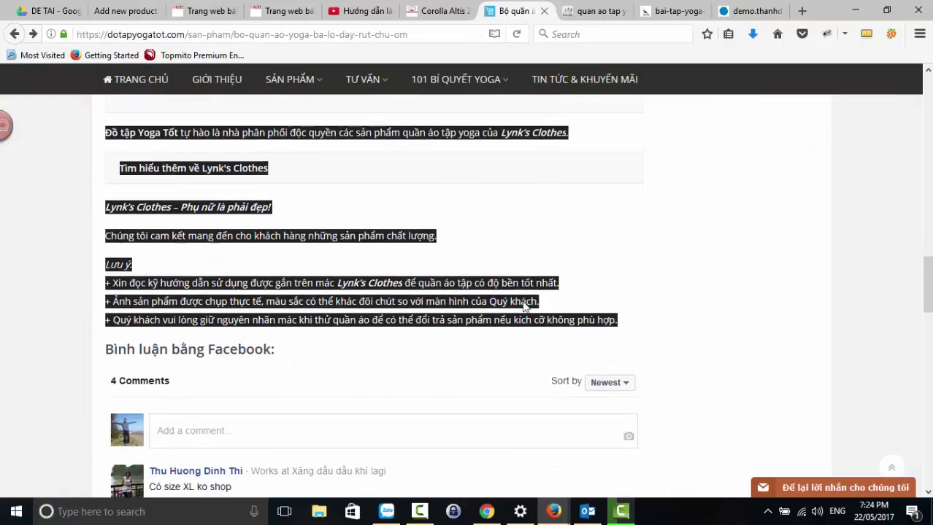
# - Save the details photo to DAY 7 as bo-quan-ao-ba-lo-day-rut-768x768 and select the short description
pyautogui.scroll(15, 533, 303)
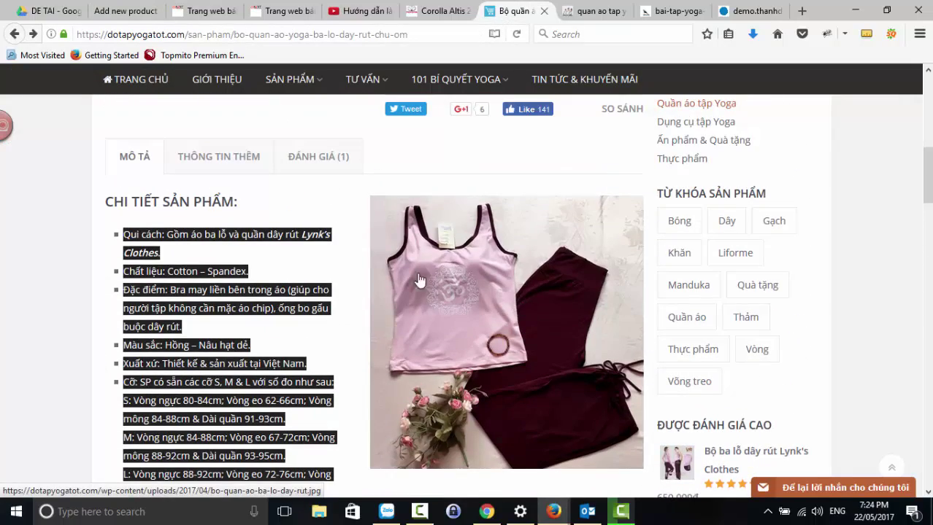
pyautogui.click(344, 205)
pyautogui.rightClick(420, 268)
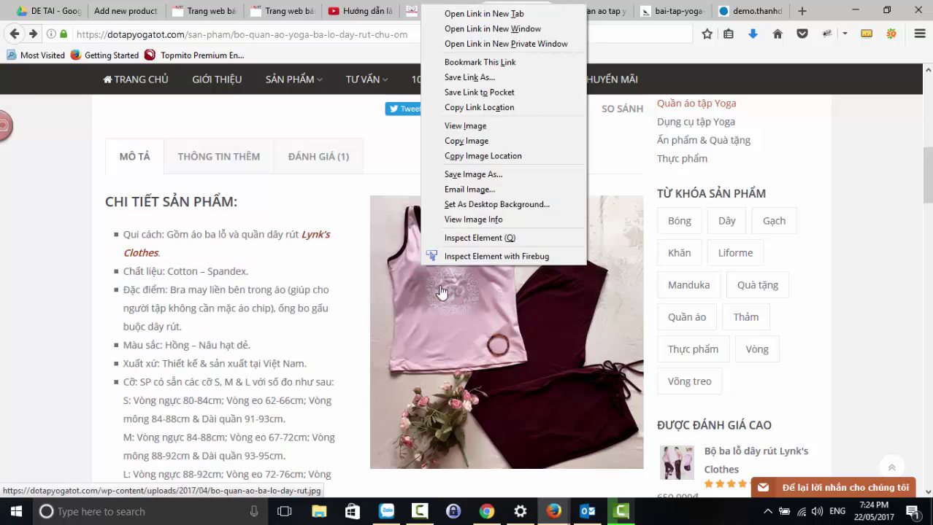
pyautogui.click(465, 125)
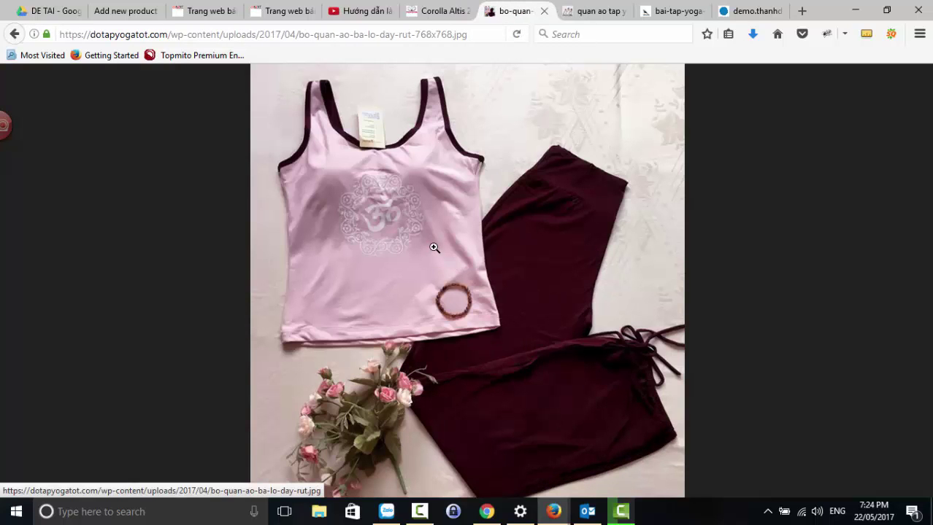
pyautogui.rightClick(435, 248)
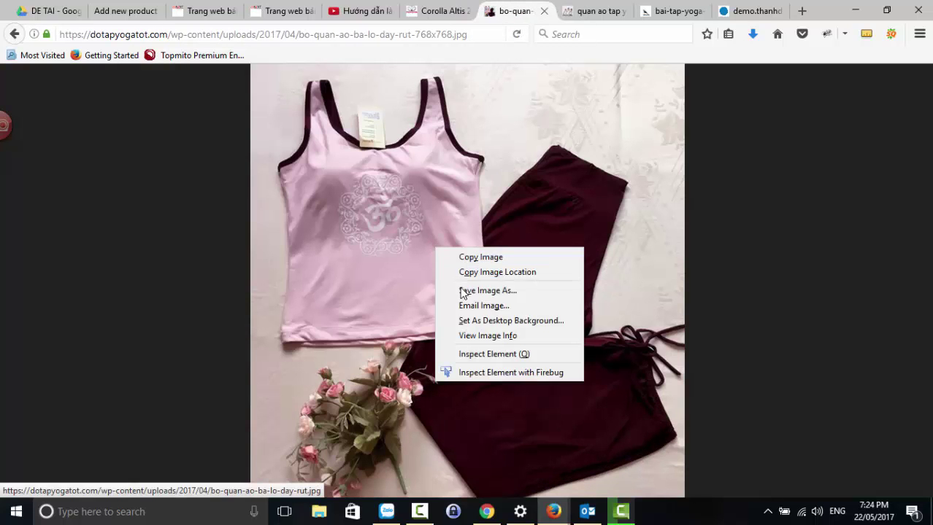
pyautogui.click(460, 288)
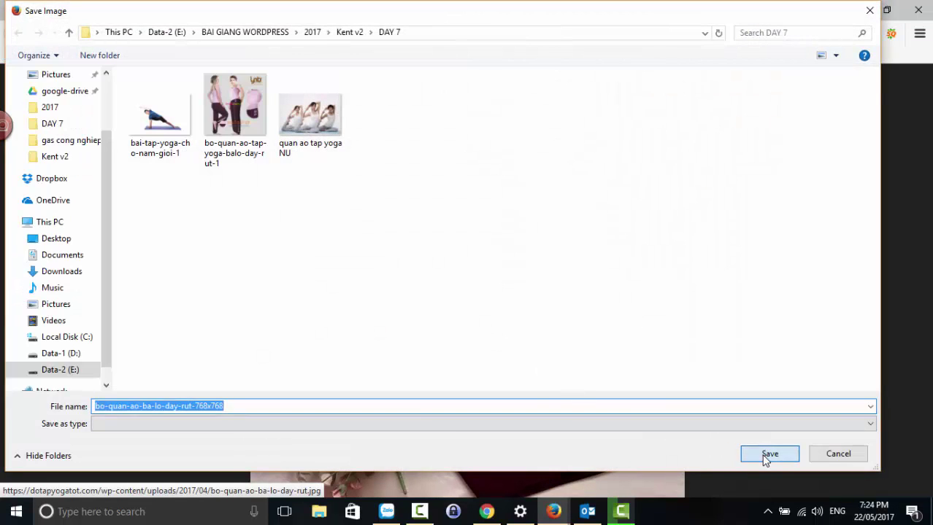
pyautogui.click(764, 456)
pyautogui.click(17, 35)
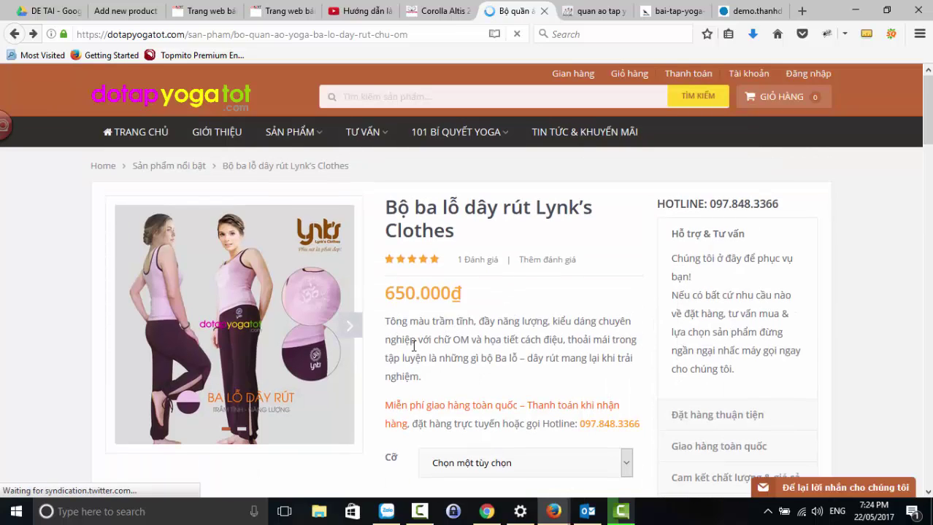
pyautogui.moveTo(385, 322); pyautogui.dragTo(506, 406)
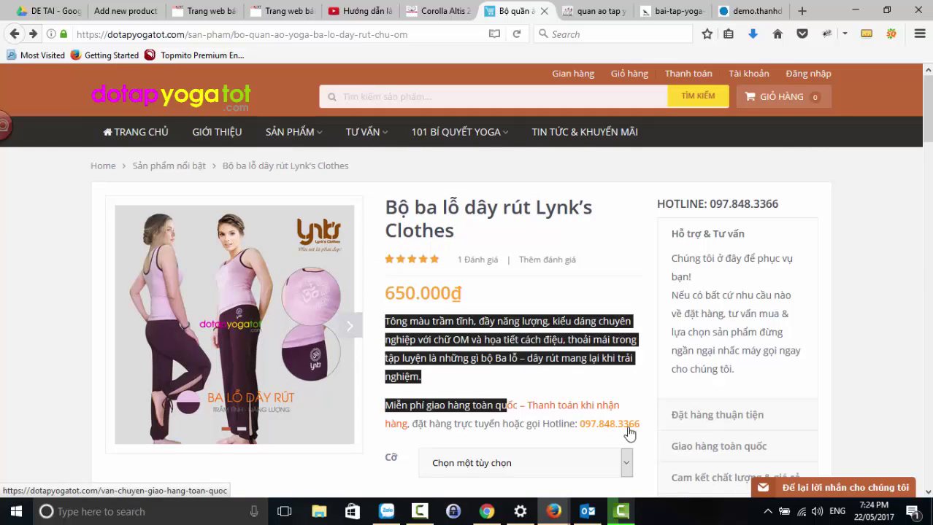
# - Paste the tagline paragraph into the short description, unbolded, with the hotline line on its own line
pyautogui.moveTo(630, 434); pyautogui.dragTo(642, 430)
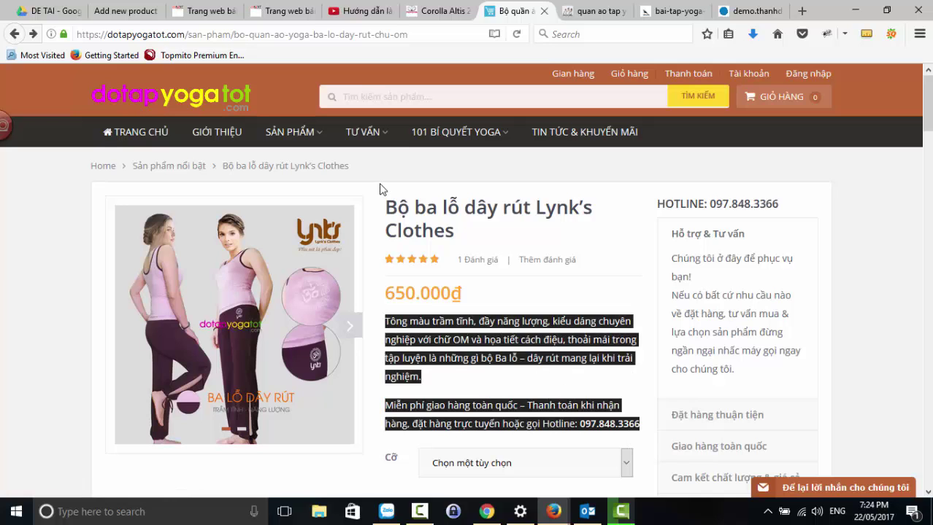
pyautogui.click(111, 11)
pyautogui.scroll(-3, 310, 241)
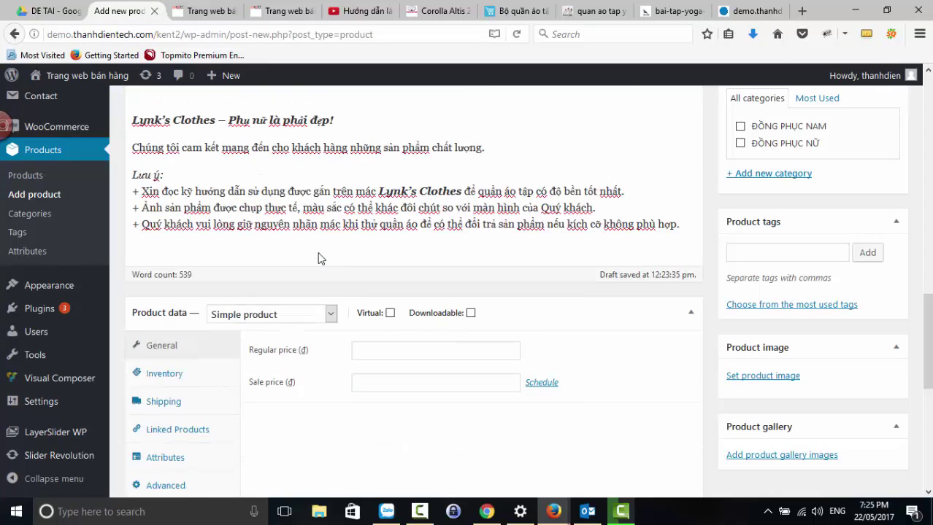
pyautogui.scroll(-5, 321, 259)
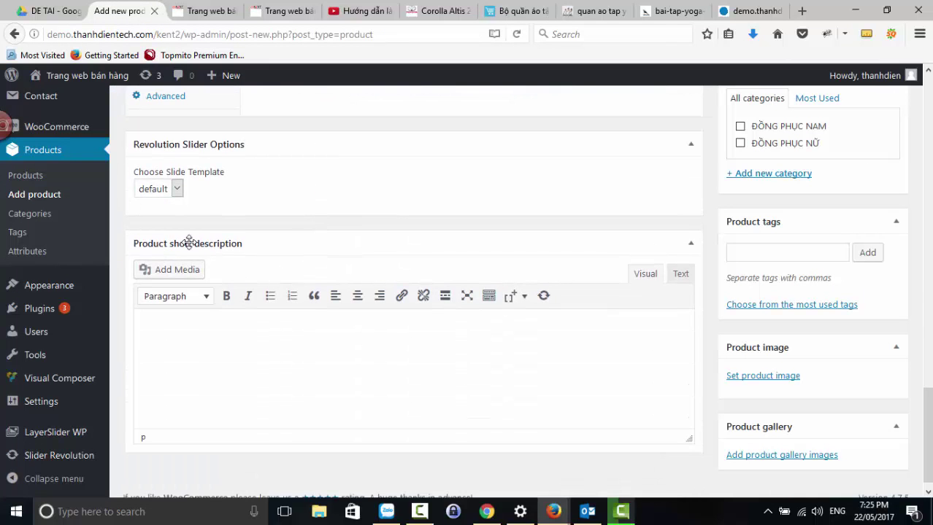
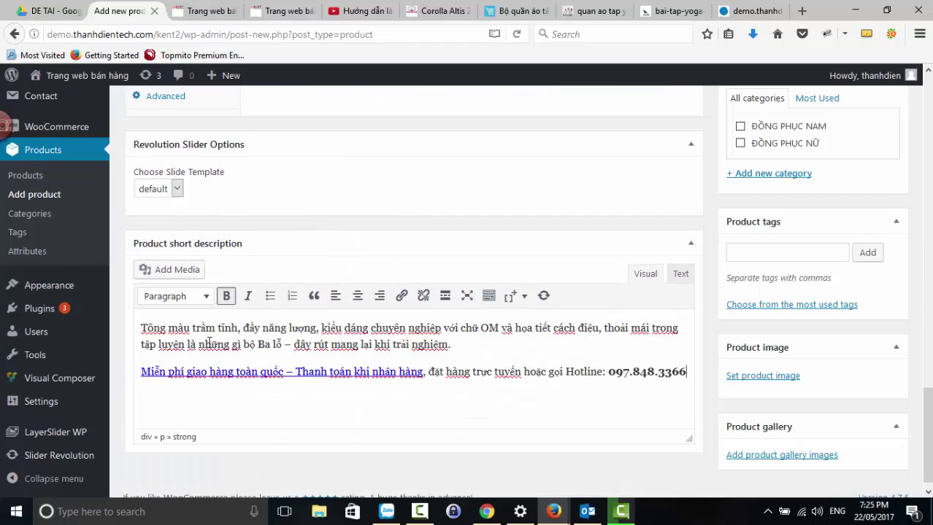
pyautogui.click(429, 374)
pyautogui.press('Return')
pyautogui.scroll(8, 430, 370)
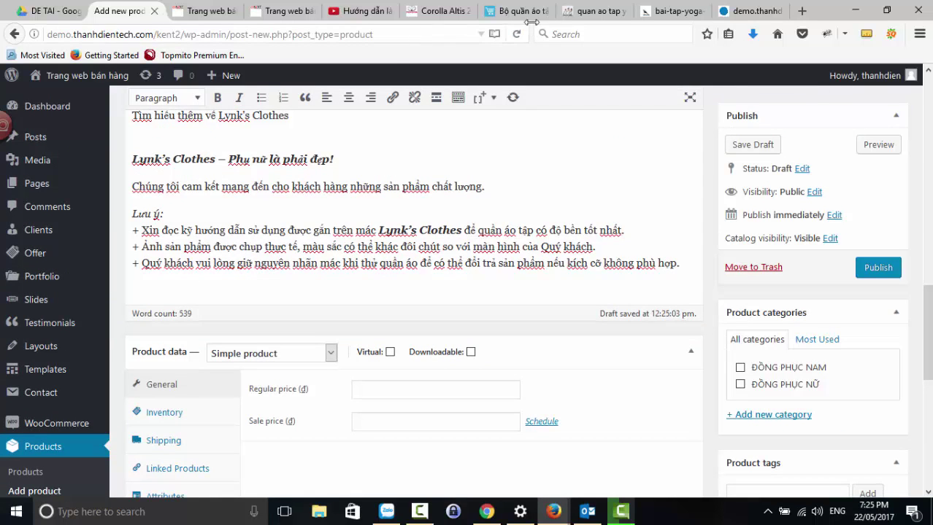
# - Compare the short description against the reference product on the live store
pyautogui.click(597, 11)
pyautogui.click(518, 11)
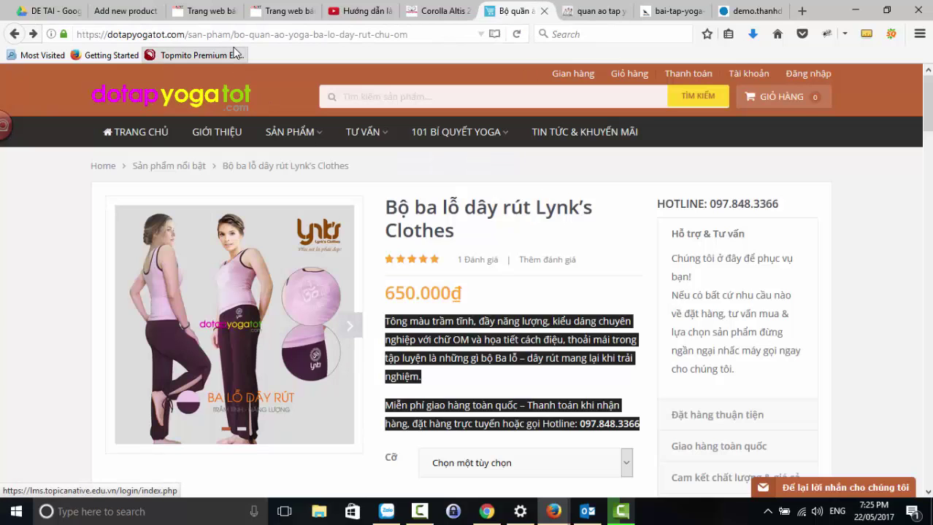
pyautogui.click(133, 11)
pyautogui.scroll(3, 381, 253)
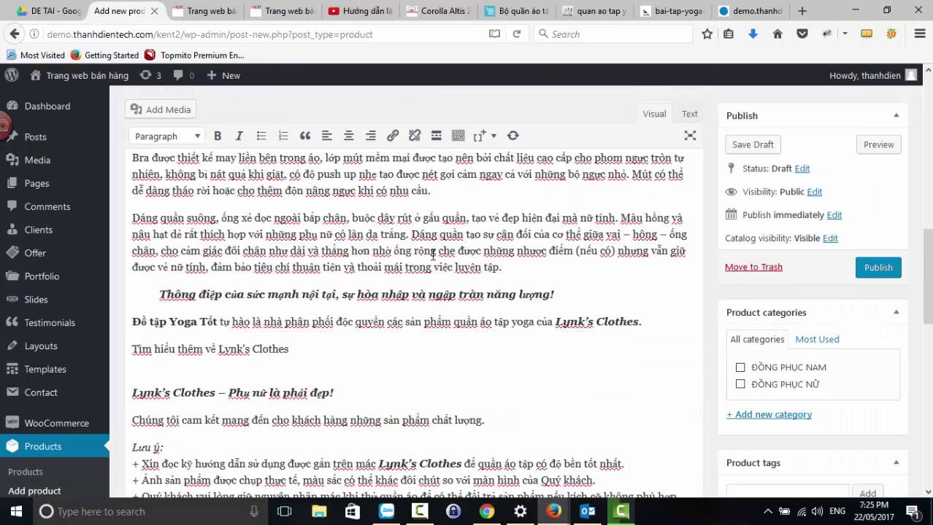
pyautogui.scroll(-4, 431, 276)
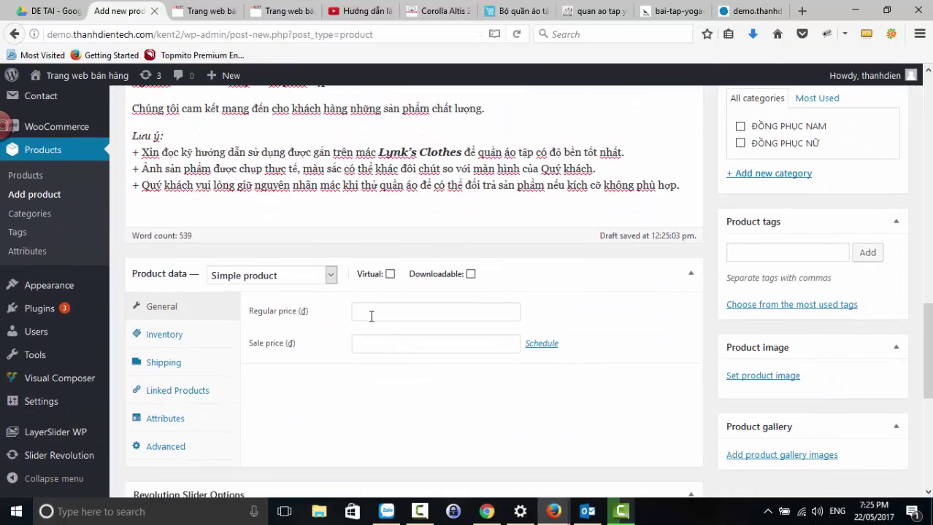
# - Enter a 650000 regular price and a 50000 sale price in Product data > General
pyautogui.click(371, 316)
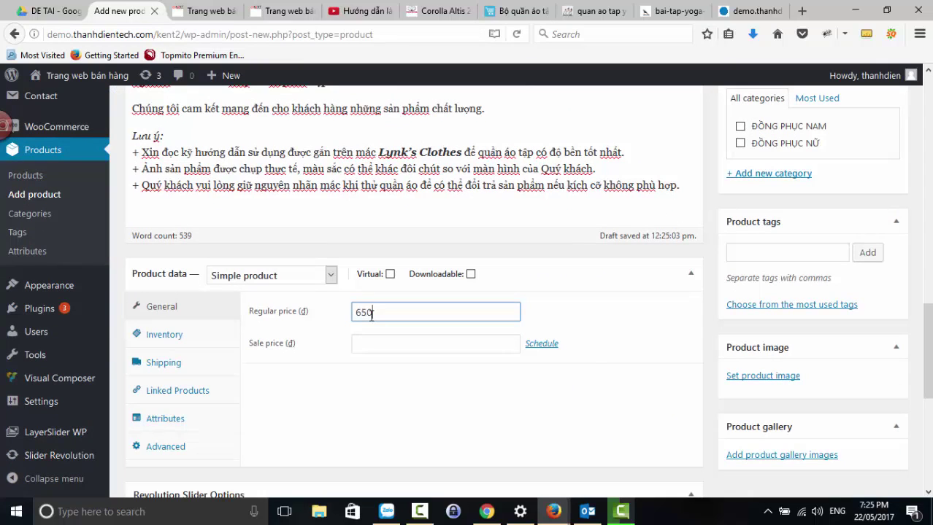
pyautogui.click(371, 339)
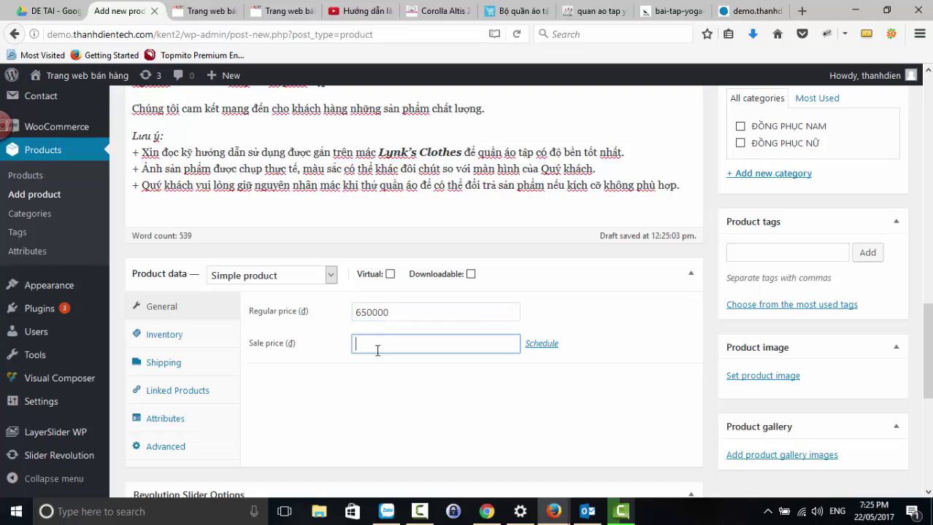
pyautogui.write('50000')
pyautogui.click(437, 416)
pyautogui.scroll(4, 679, 386)
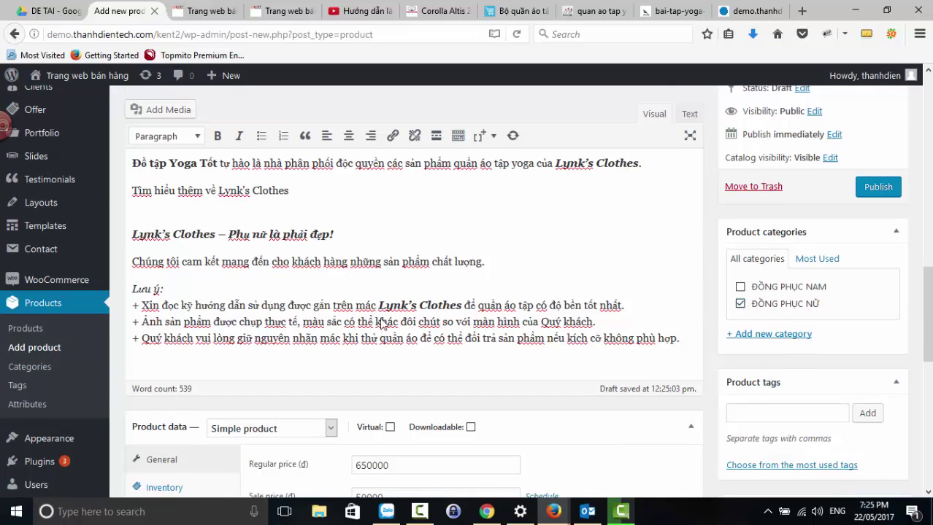
pyautogui.scroll(-4, 733, 365)
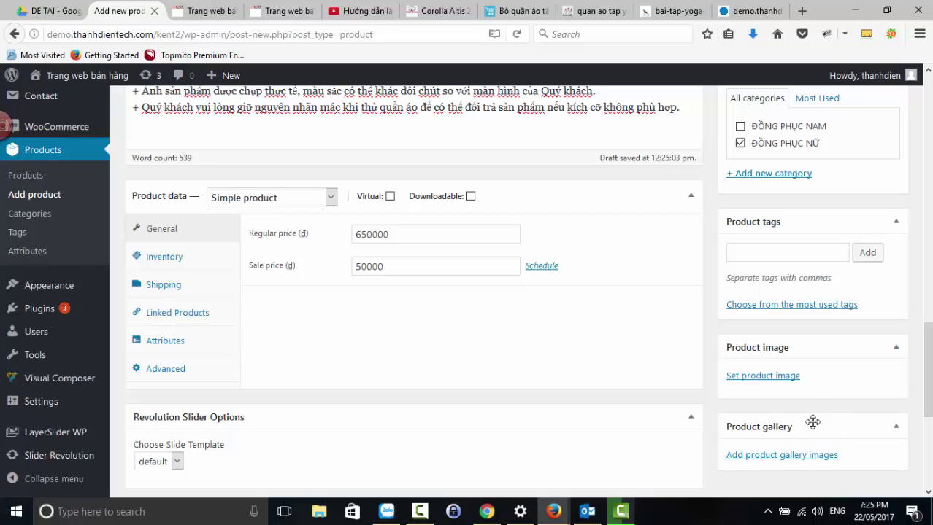
# - Upload the pink yoga outfit photo and set it as the product image
pyautogui.click(749, 381)
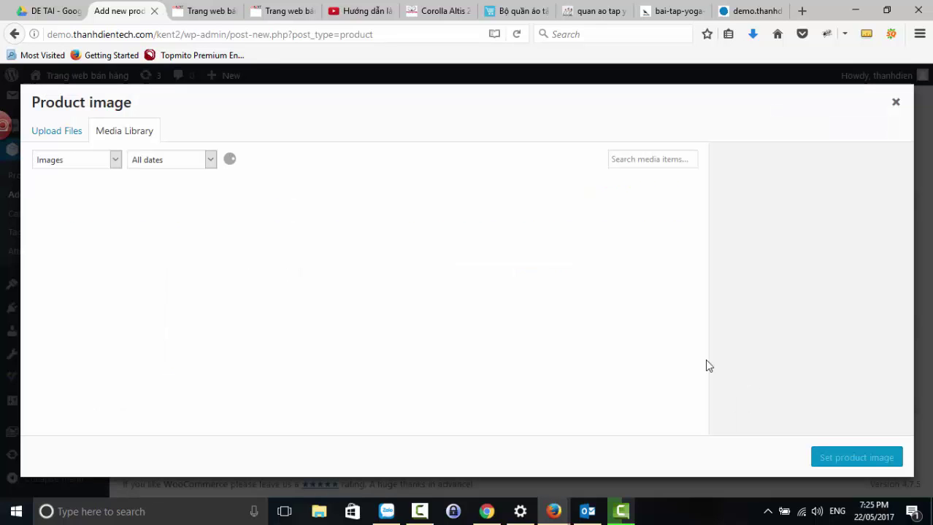
pyautogui.click(76, 145)
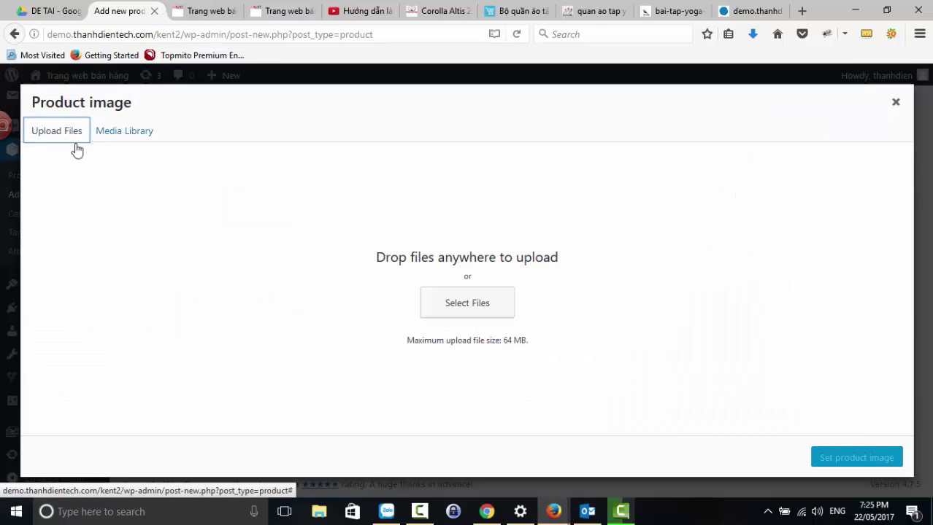
pyautogui.click(445, 305)
pyautogui.click(367, 110)
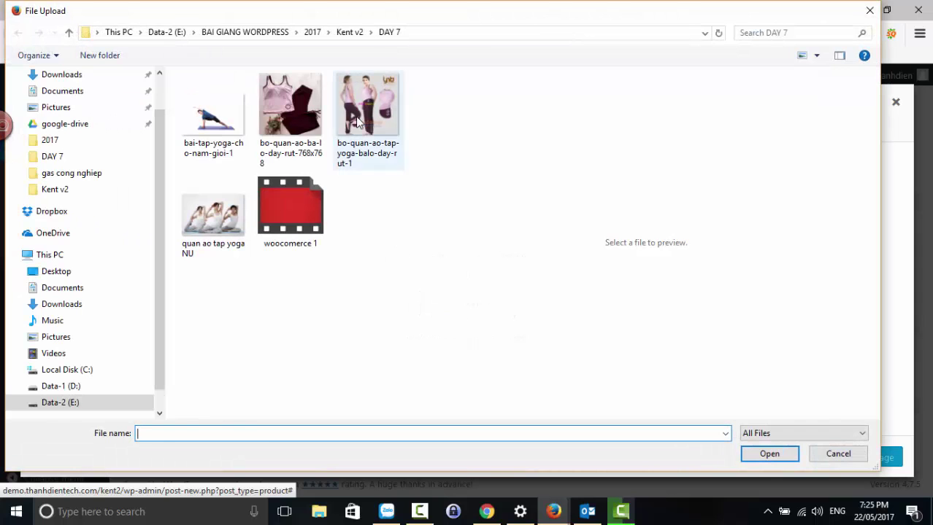
pyautogui.click(759, 453)
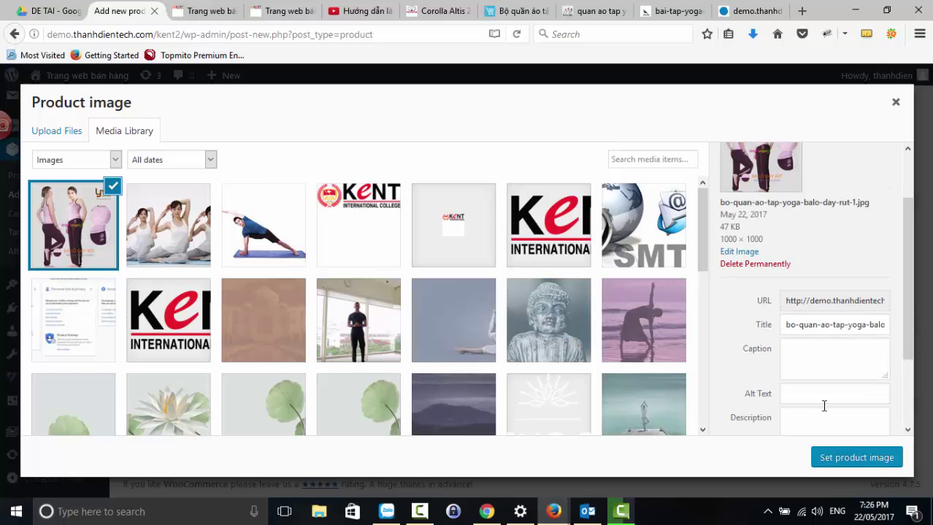
pyautogui.click(843, 458)
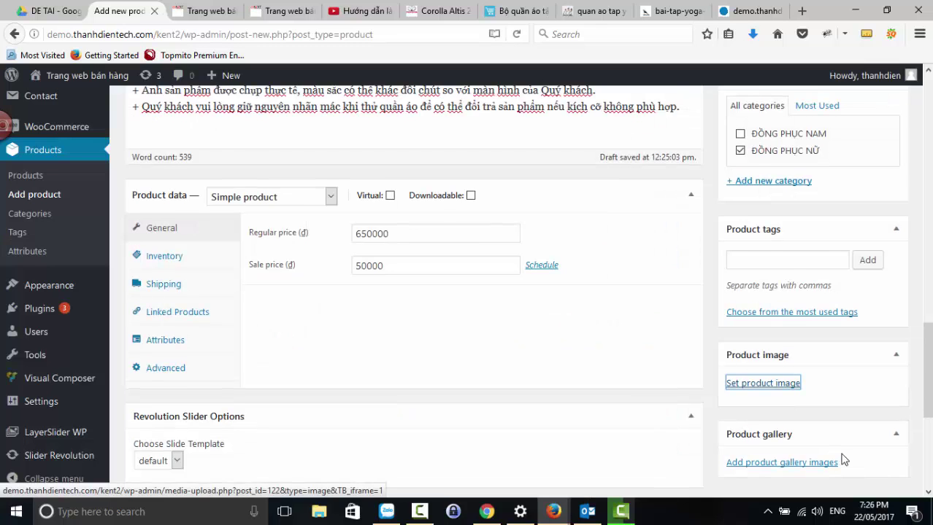
pyautogui.scroll(-3, 837, 453)
# - Add the yoga pose, group yoga and pink outfit photos to the product gallery
pyautogui.click(803, 455)
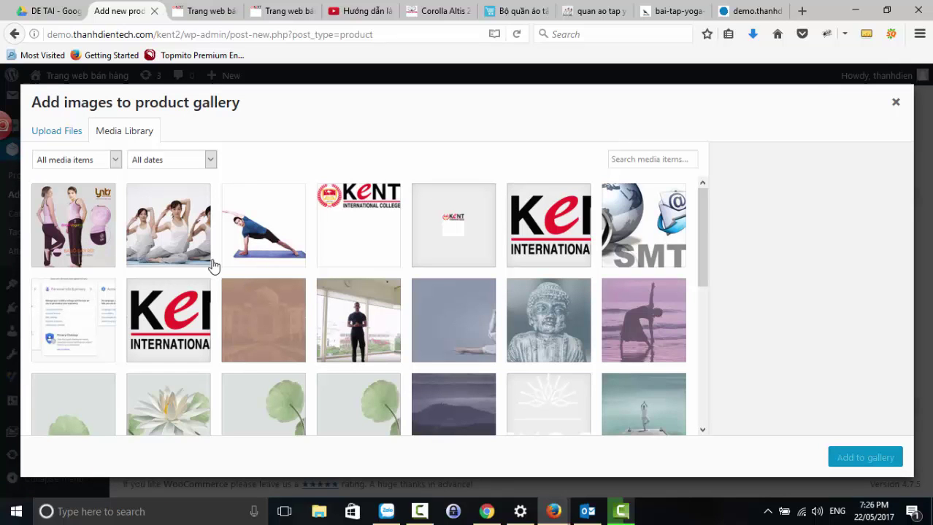
pyautogui.click(249, 246)
pyautogui.click(174, 245)
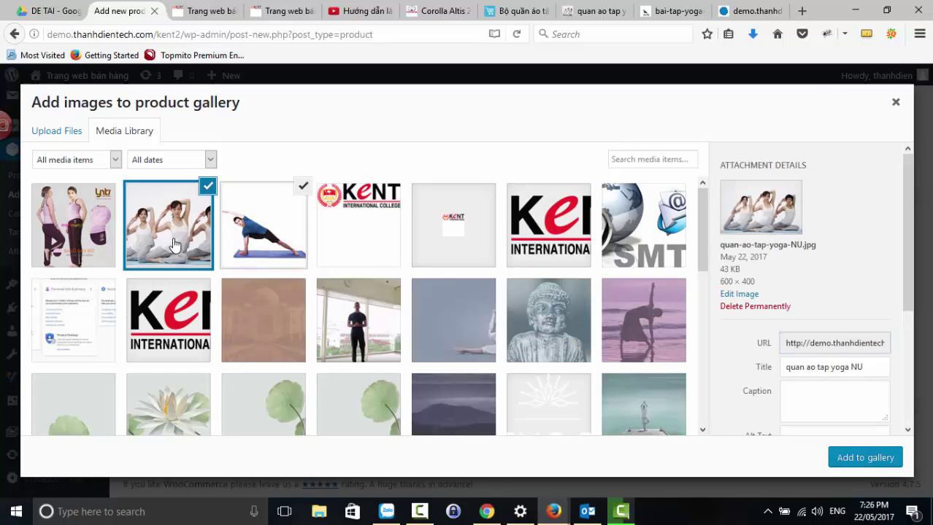
pyautogui.click(84, 234)
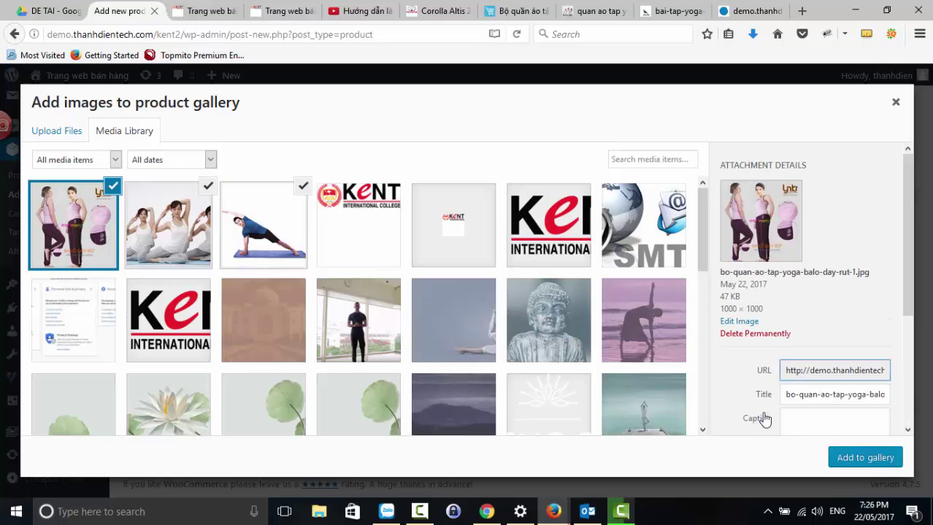
pyautogui.click(840, 459)
pyautogui.scroll(3, 649, 387)
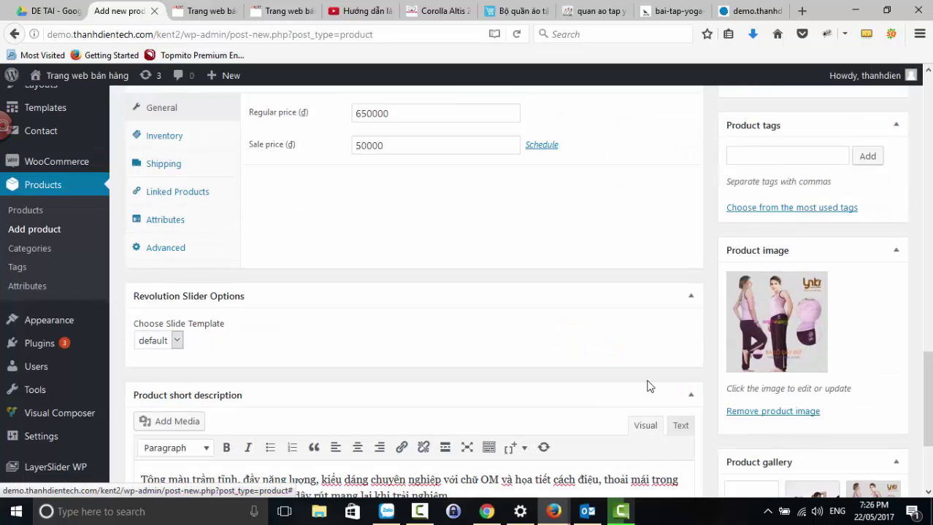
pyautogui.scroll(10, 650, 387)
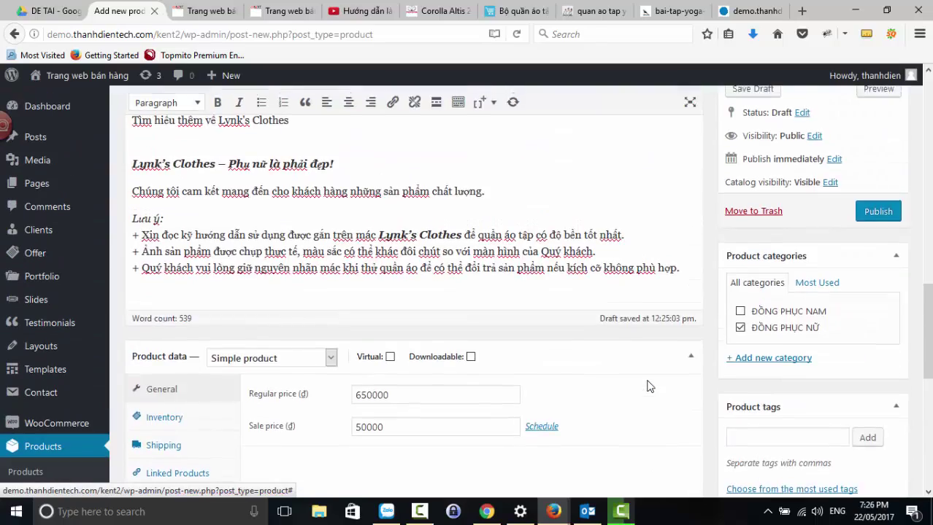
# - Upload the pink top and maroon pants photo and insert it into the description's bullet list
pyautogui.scroll(5, 487, 351)
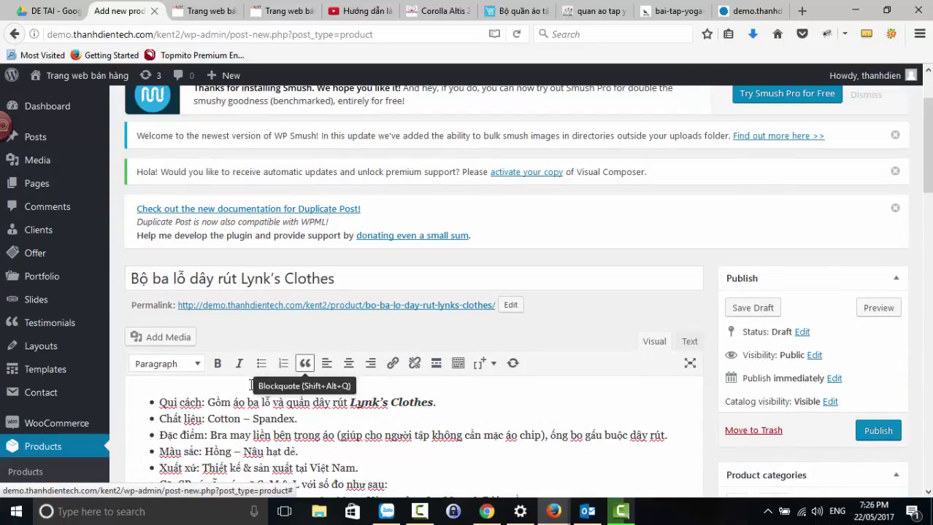
pyautogui.click(487, 409)
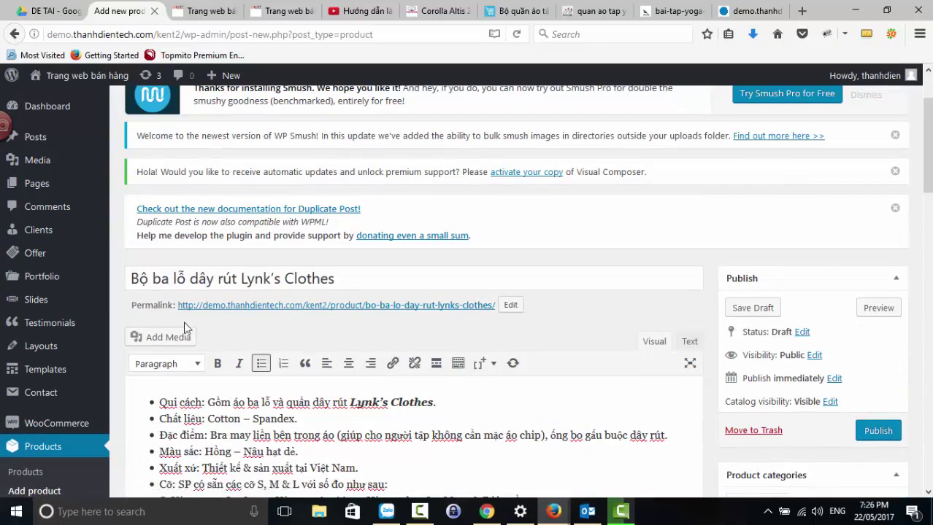
pyautogui.click(170, 340)
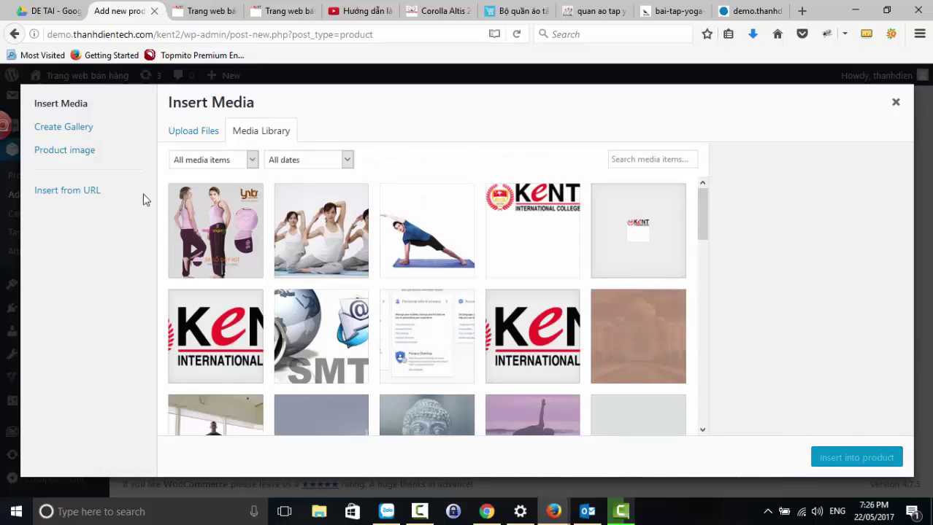
pyautogui.click(193, 131)
pyautogui.click(540, 301)
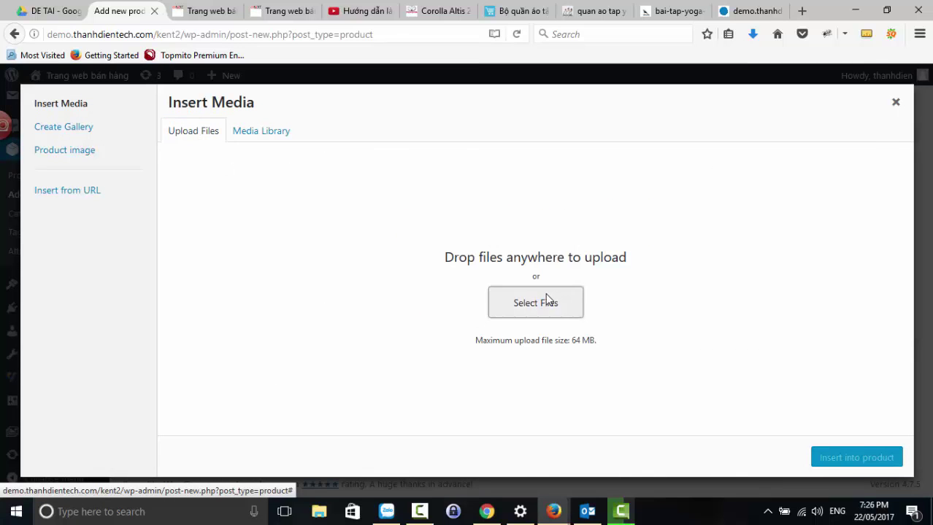
pyautogui.click(289, 109)
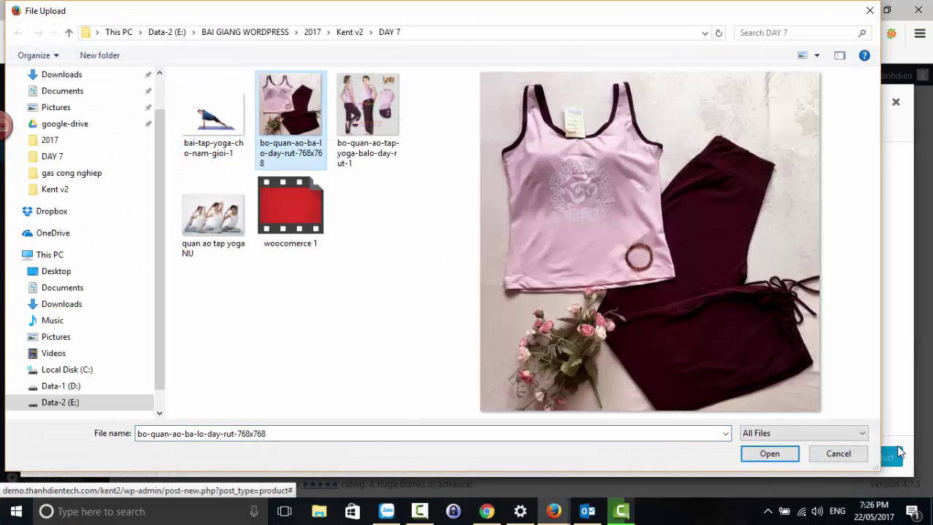
pyautogui.click(788, 453)
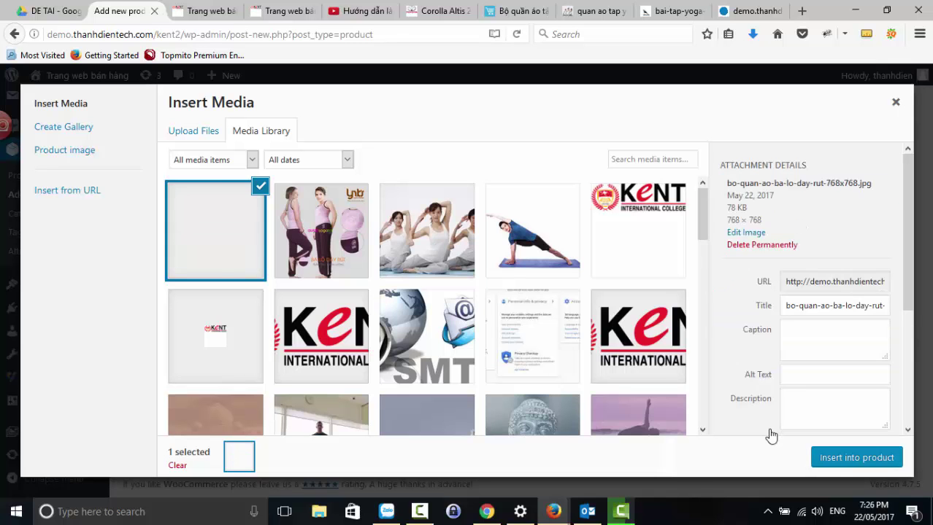
pyautogui.click(819, 460)
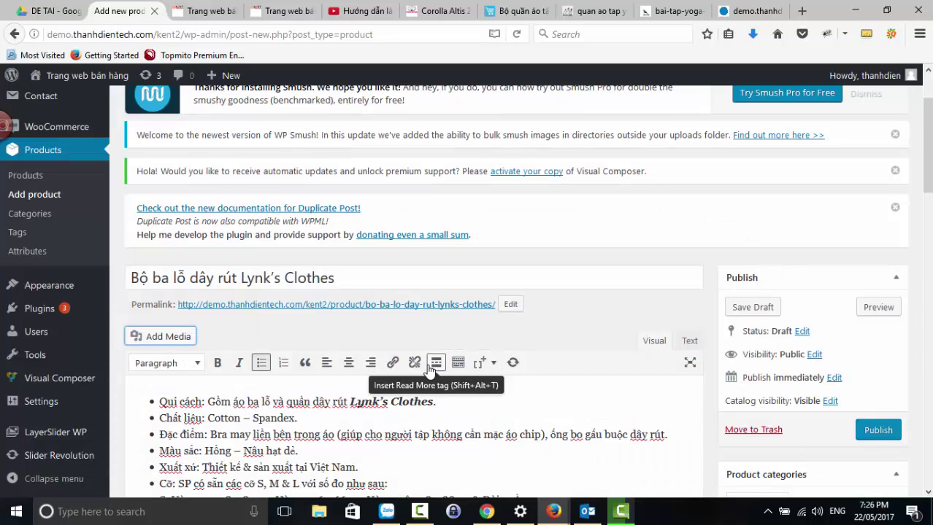
# - Right-align the inserted photo beside the details list and publish the product
pyautogui.click(486, 315)
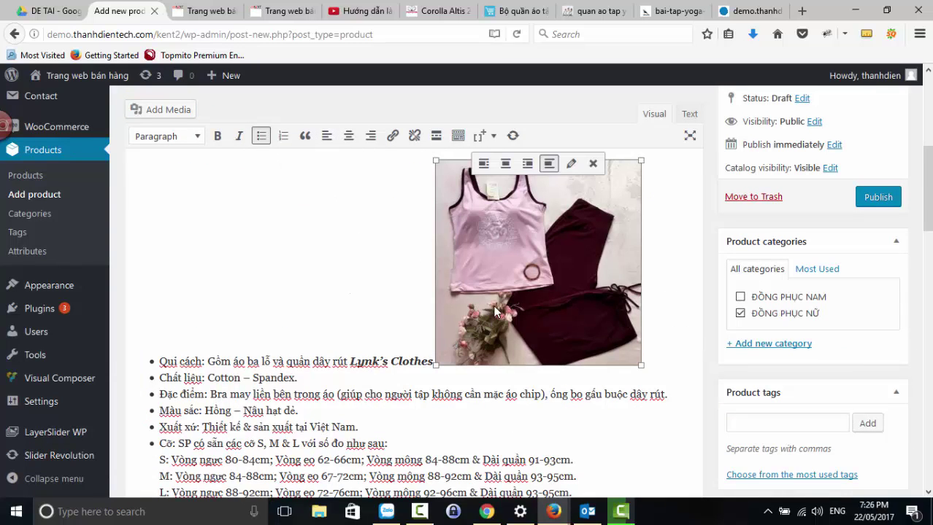
pyautogui.click(327, 137)
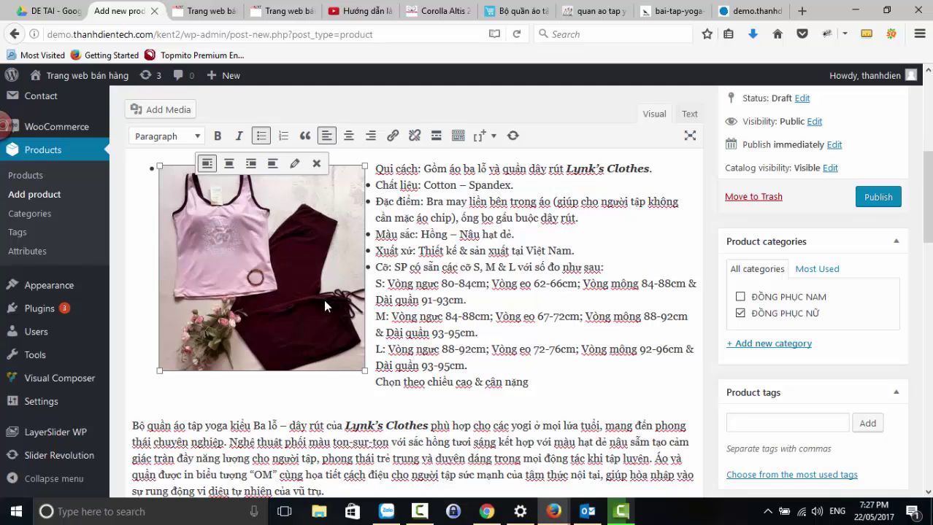
pyautogui.click(371, 136)
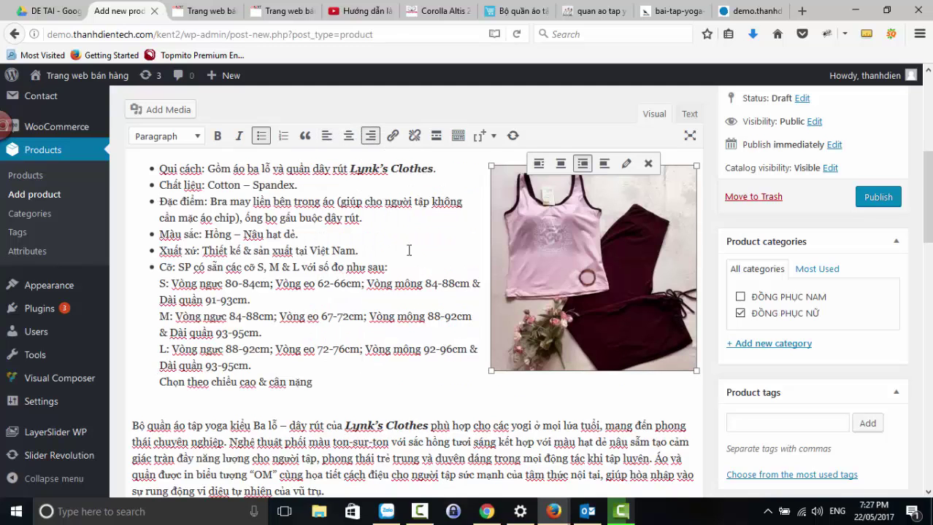
pyautogui.scroll(3, 441, 317)
pyautogui.scroll(-3, 497, 321)
pyautogui.scroll(-15, 516, 336)
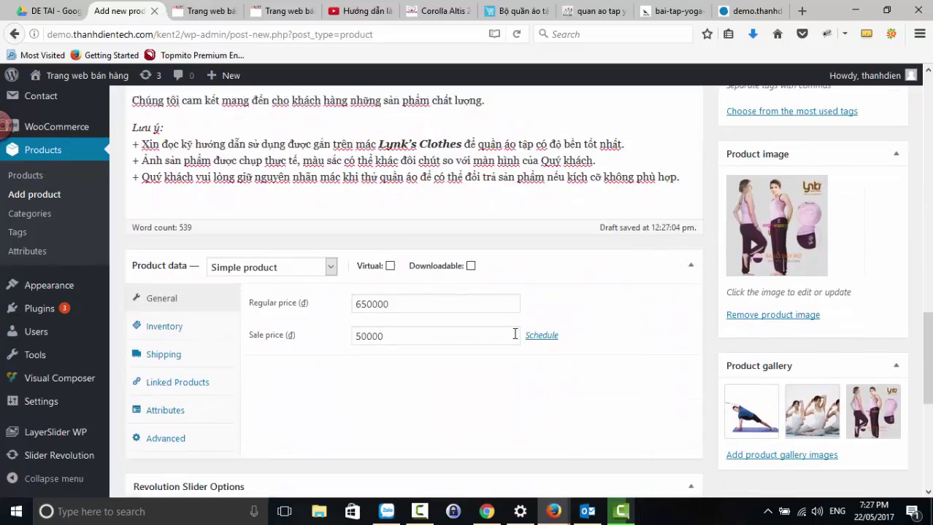
pyautogui.scroll(-5, 516, 339)
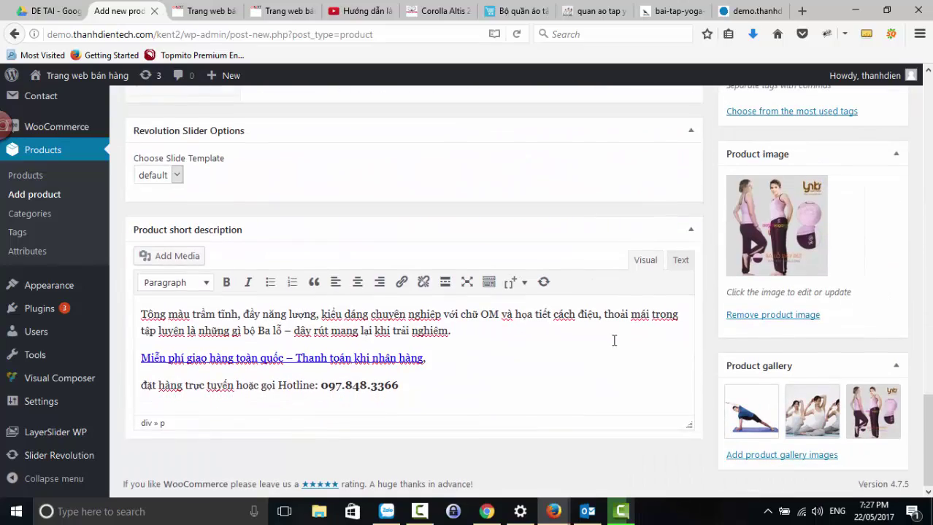
pyautogui.scroll(7, 615, 343)
pyautogui.click(874, 272)
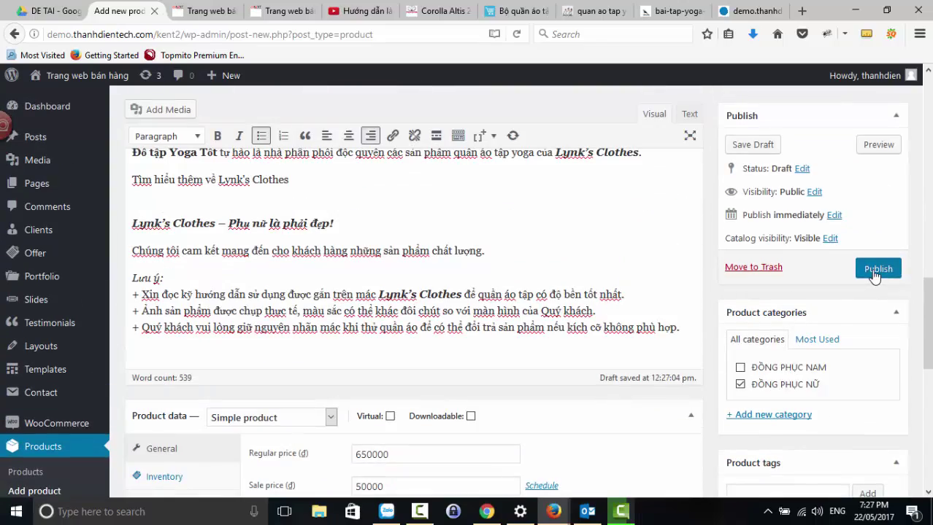
# - Publish the product and open the ĐỒNG PHỤC NỮ category on the live store
pyautogui.click(874, 272)
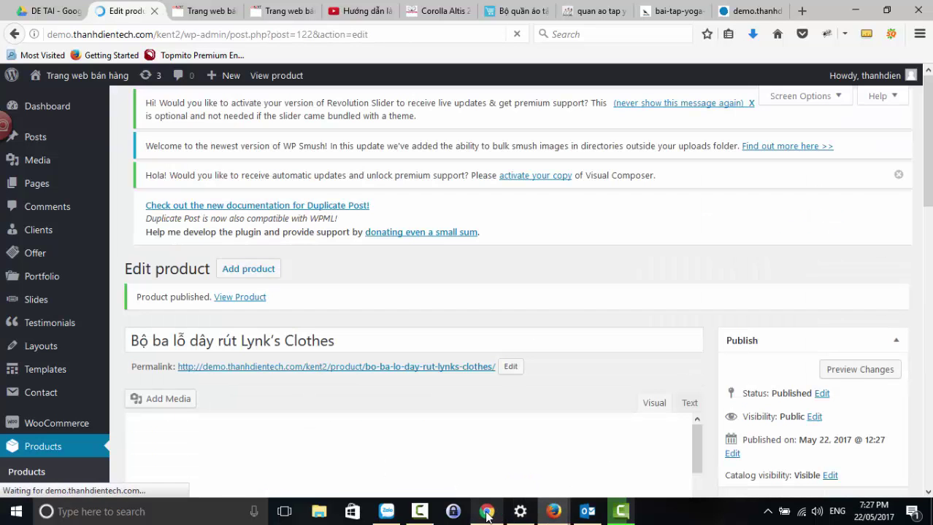
pyautogui.click(486, 512)
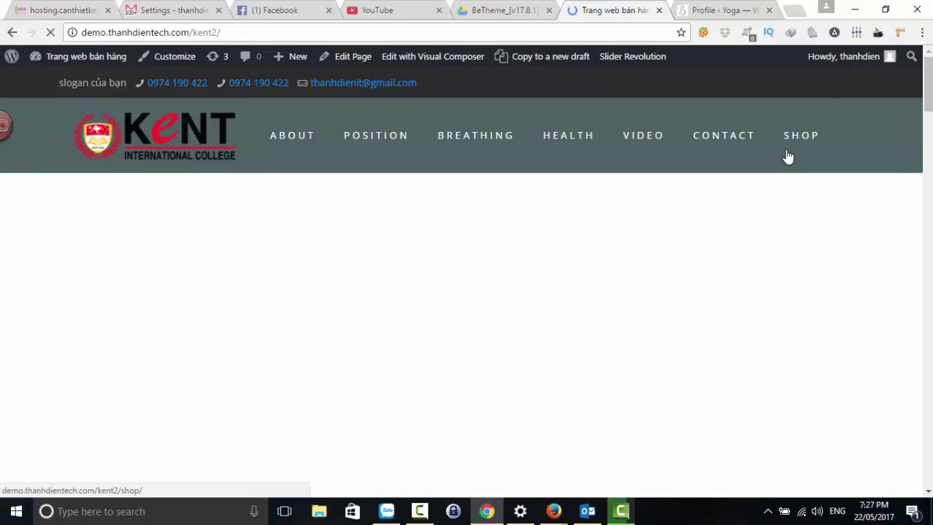
pyautogui.moveTo(788, 154)
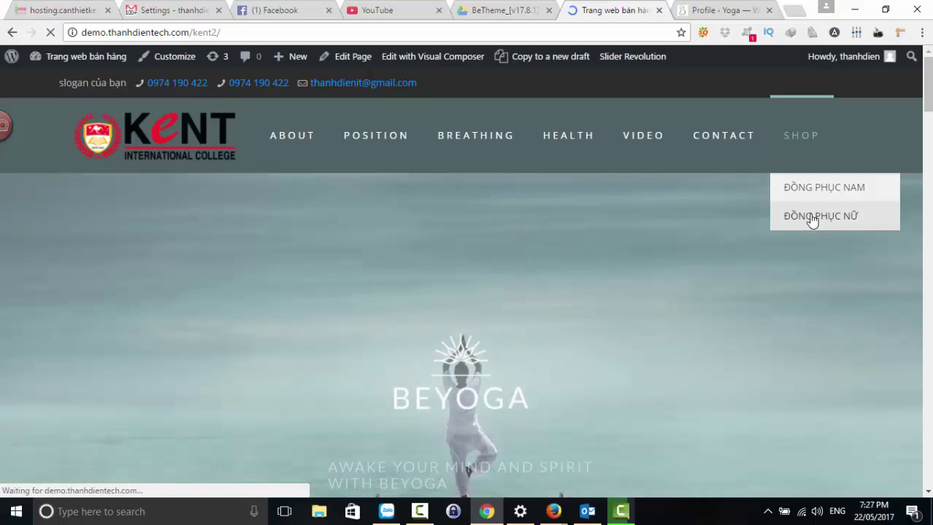
pyautogui.click(812, 219)
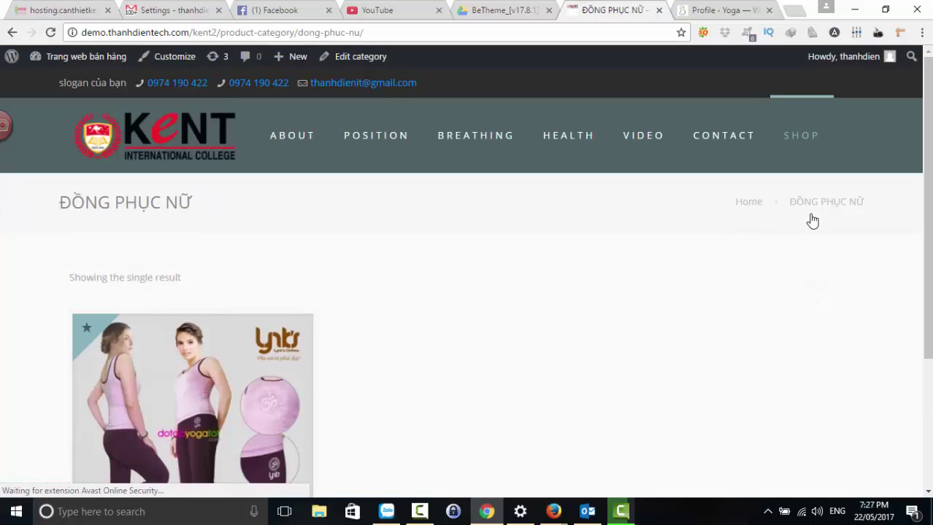
# - Open the yoga set's live product page and read through its description
pyautogui.scroll(-3, 146, 409)
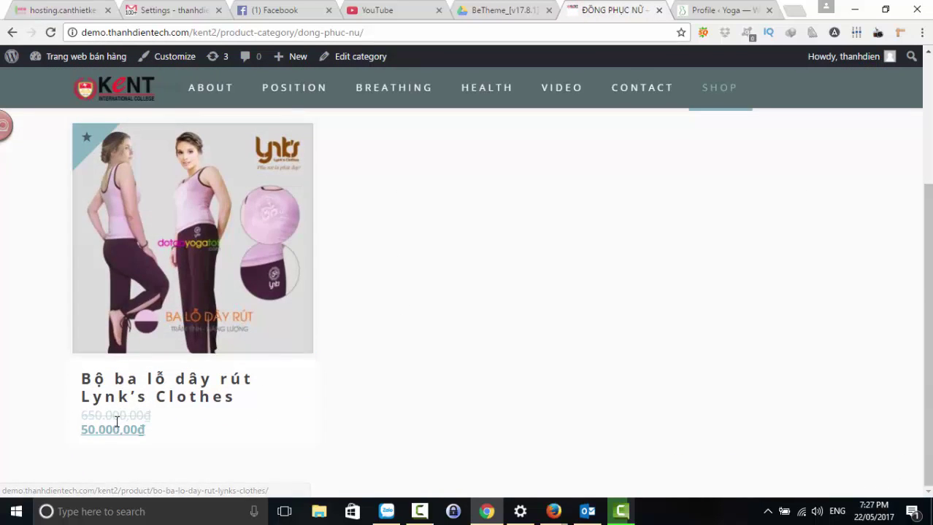
pyautogui.click(196, 237)
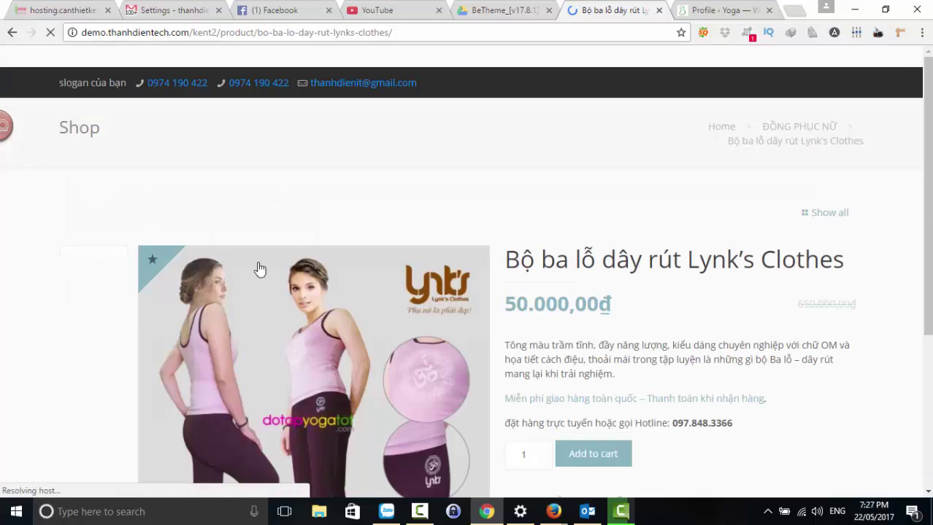
pyautogui.scroll(-4, 441, 308)
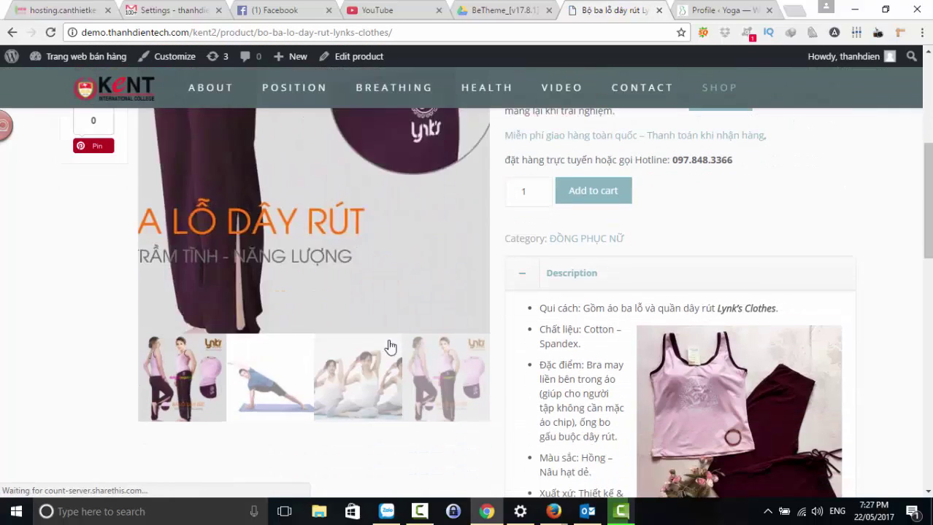
pyautogui.scroll(-3, 579, 326)
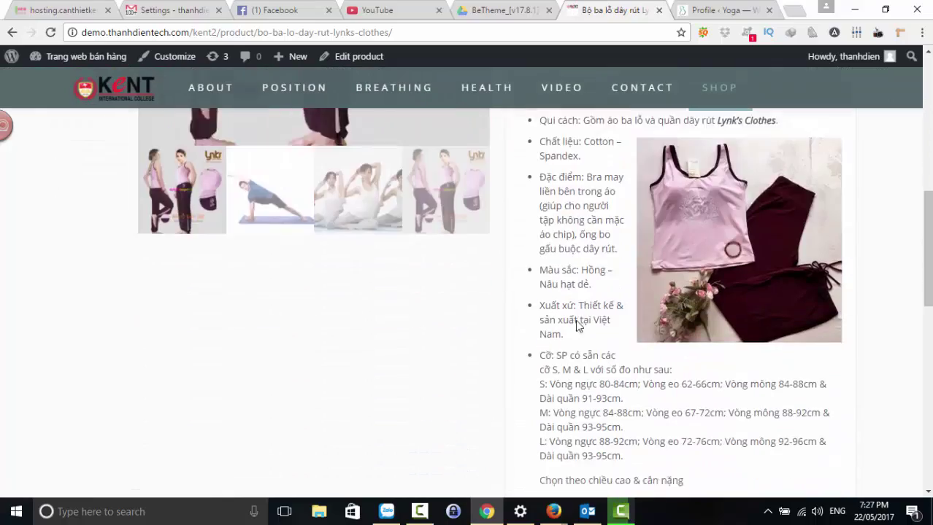
pyautogui.scroll(-10, 576, 326)
pyautogui.scroll(5, 620, 302)
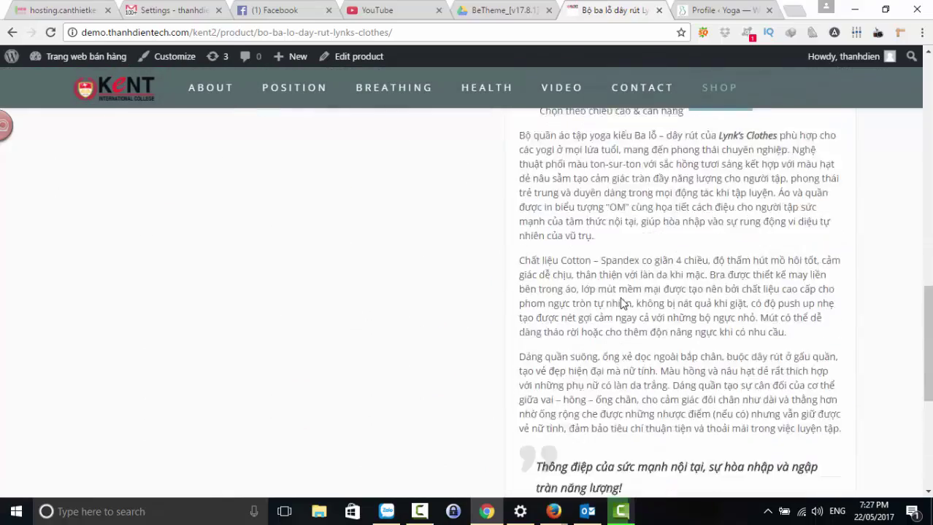
pyautogui.scroll(6, 621, 299)
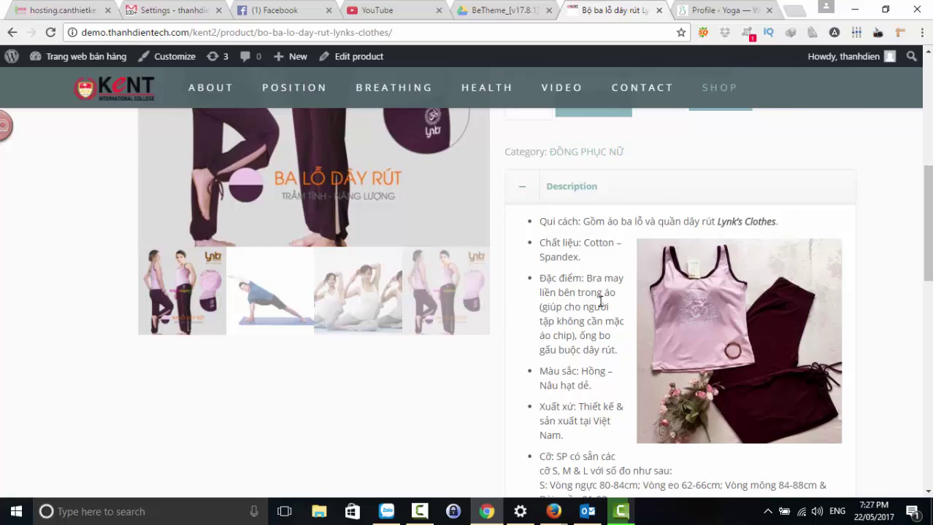
# - Return to the Edit product page in Firefox and go to Appearance > BeTheme Options
pyautogui.moveTo(552, 513)
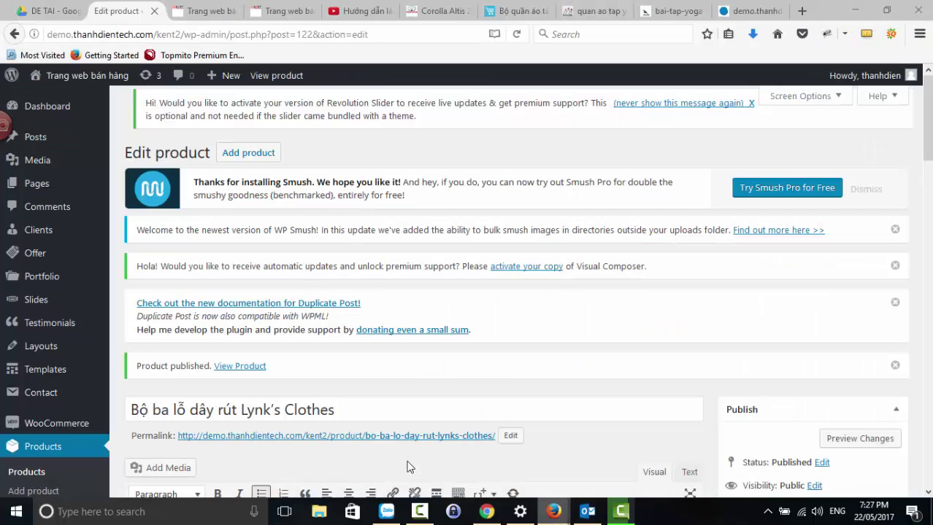
pyautogui.click(463, 466)
pyautogui.scroll(-8, 135, 377)
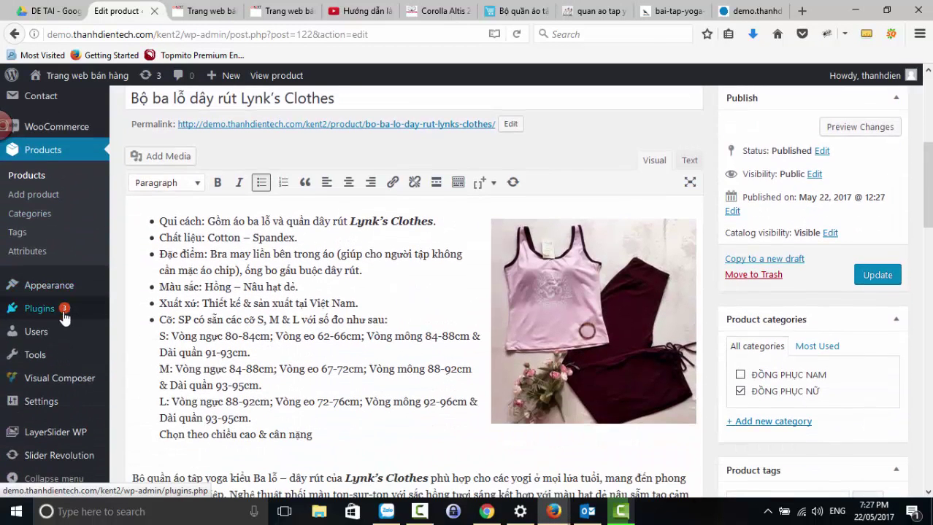
pyautogui.moveTo(56, 299)
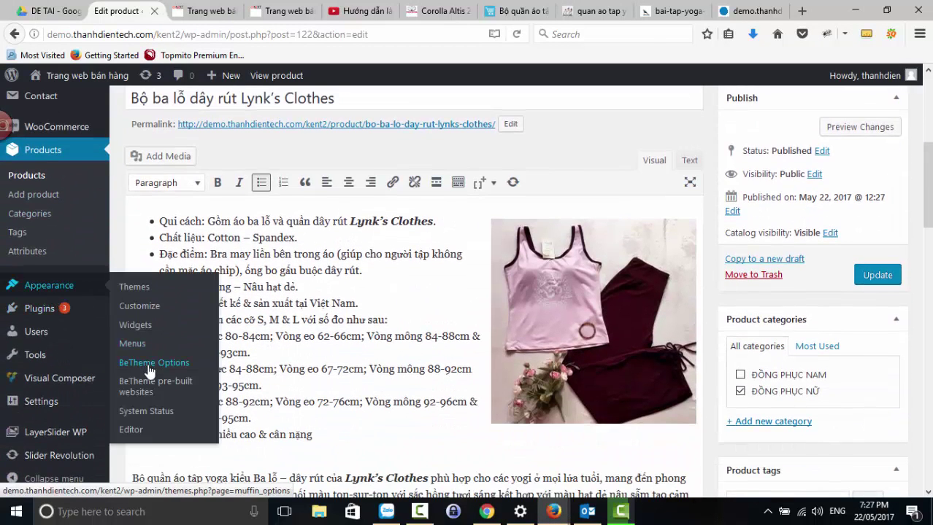
pyautogui.click(149, 367)
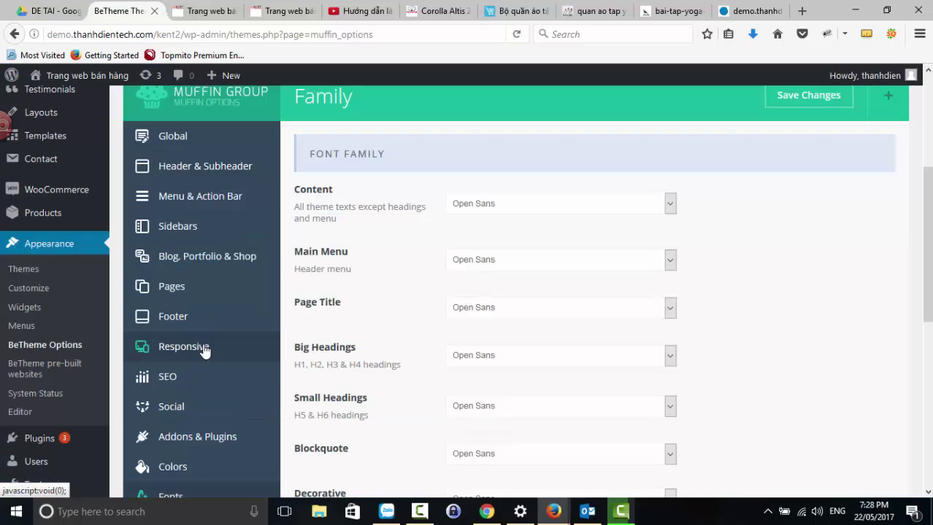
# - Go to BeTheme's Blog, Portfolio & Shop > Shop settings
pyautogui.click(216, 267)
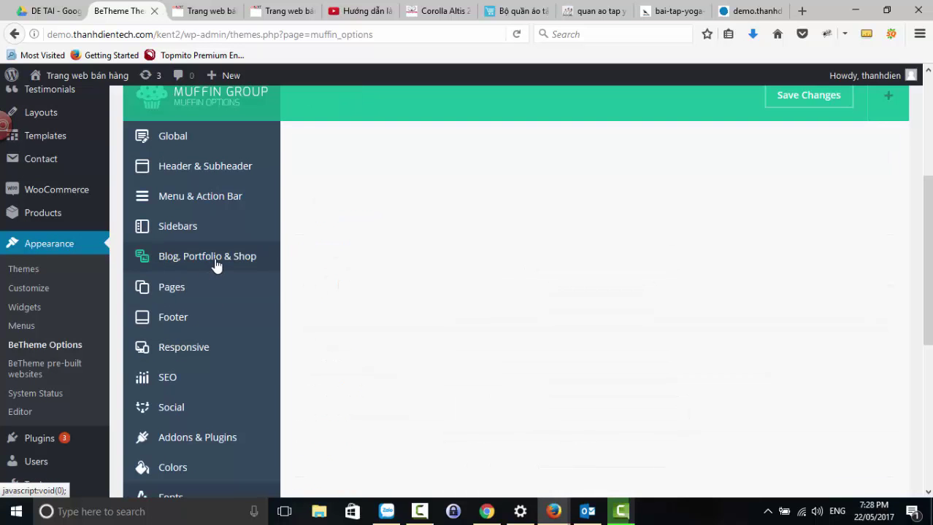
pyautogui.click(170, 351)
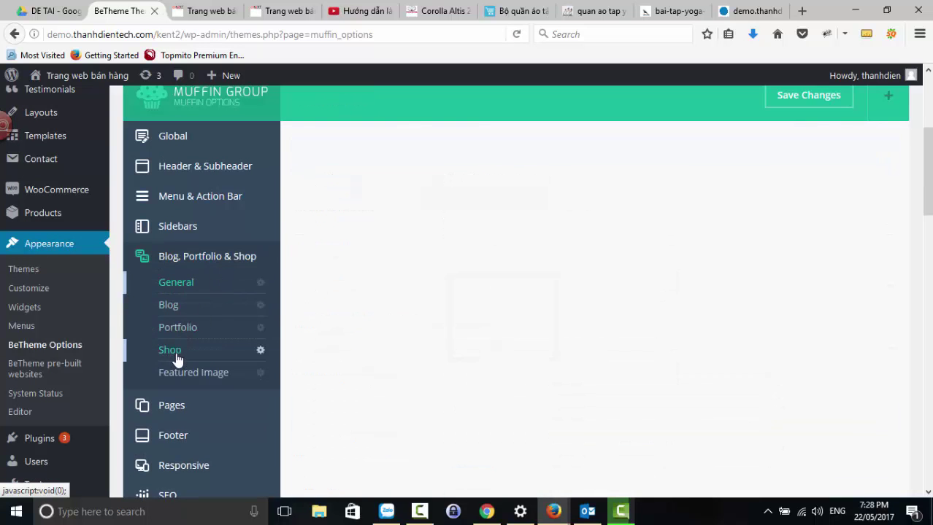
pyautogui.scroll(-5, 429, 334)
pyautogui.scroll(4, 430, 292)
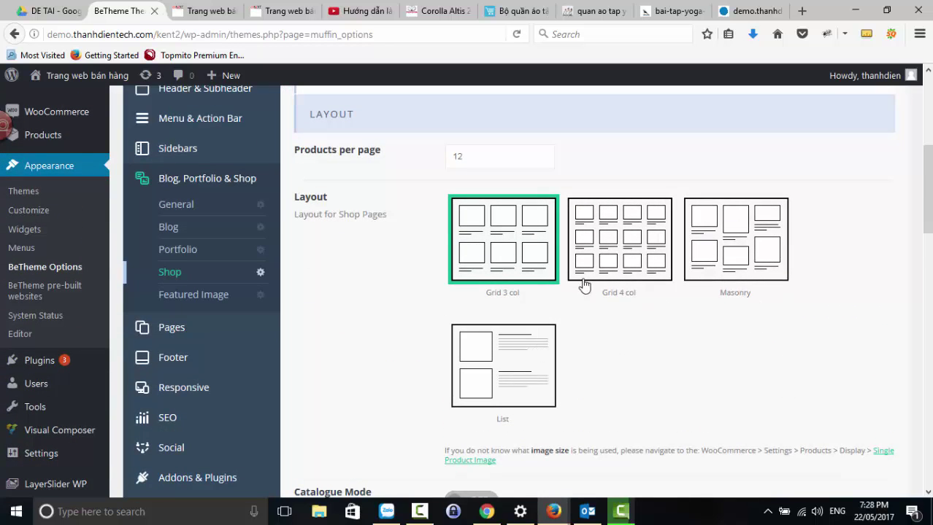
pyautogui.scroll(-3, 577, 293)
pyautogui.scroll(-2, 576, 295)
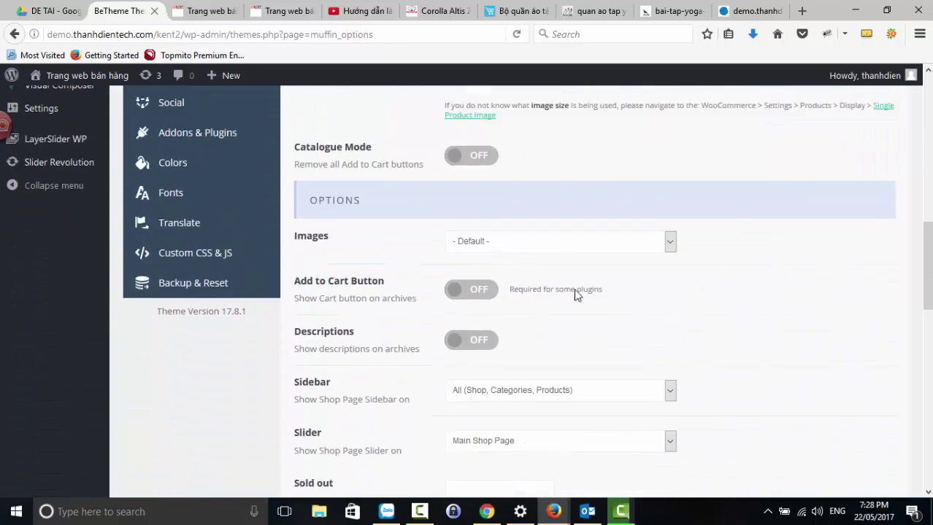
pyautogui.scroll(-2, 577, 295)
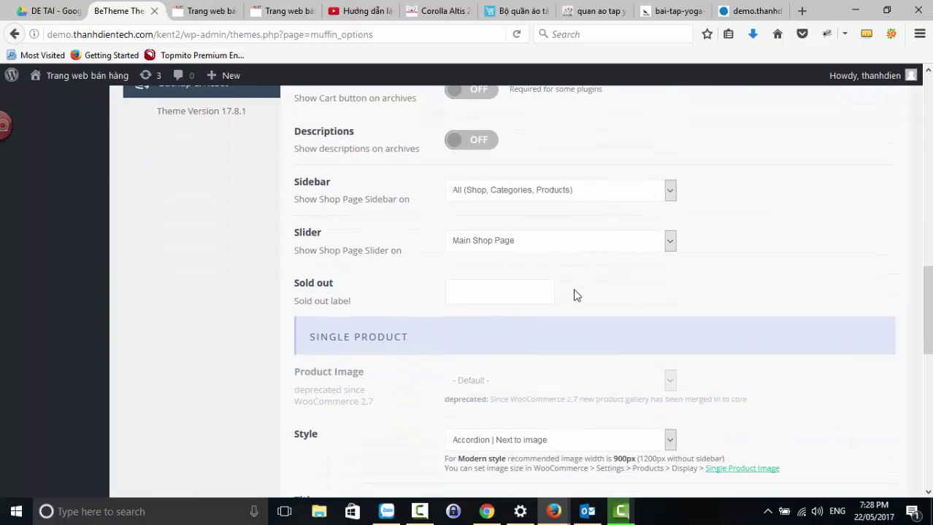
pyautogui.scroll(-2, 575, 294)
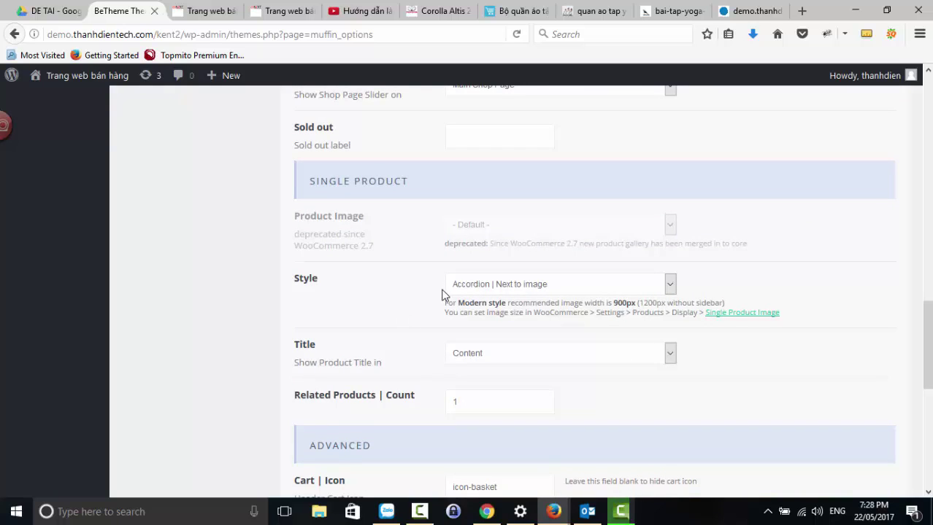
# - Set Single Product Style to Tabs | Below image and save the theme options
pyautogui.click(501, 284)
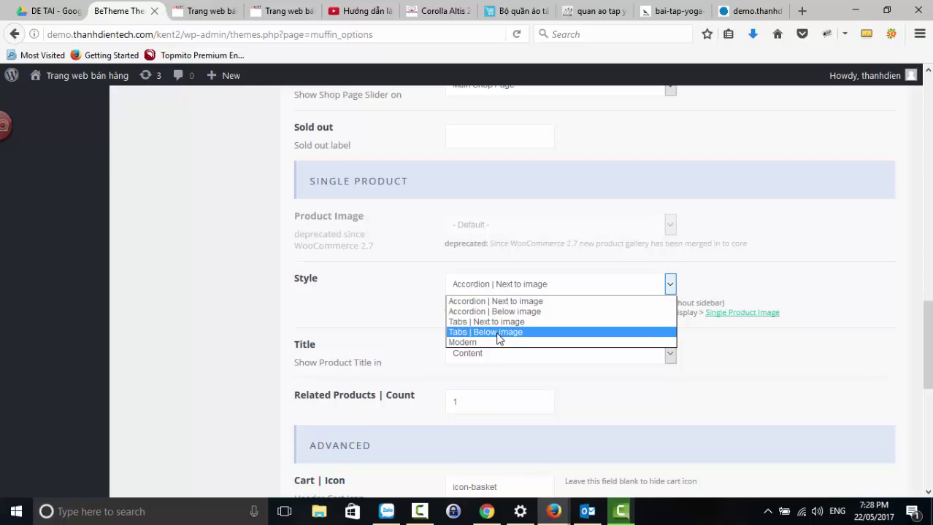
pyautogui.click(498, 333)
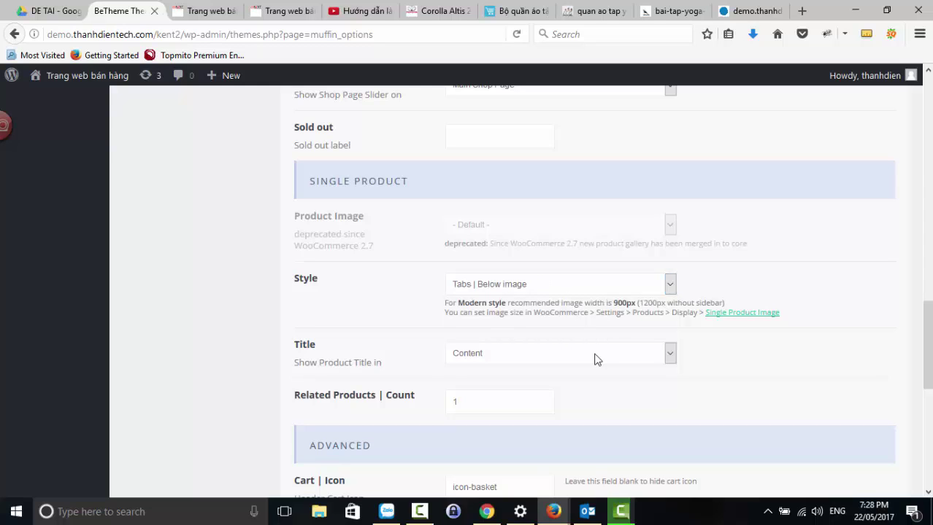
pyautogui.scroll(-4, 595, 358)
pyautogui.scroll(4, 596, 356)
pyautogui.scroll(-5, 596, 357)
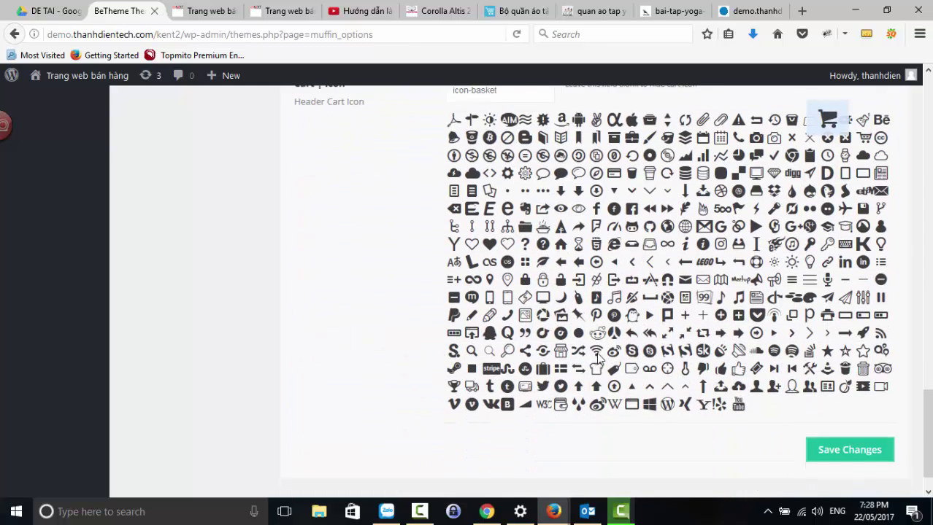
pyautogui.scroll(-1, 597, 356)
pyautogui.click(833, 417)
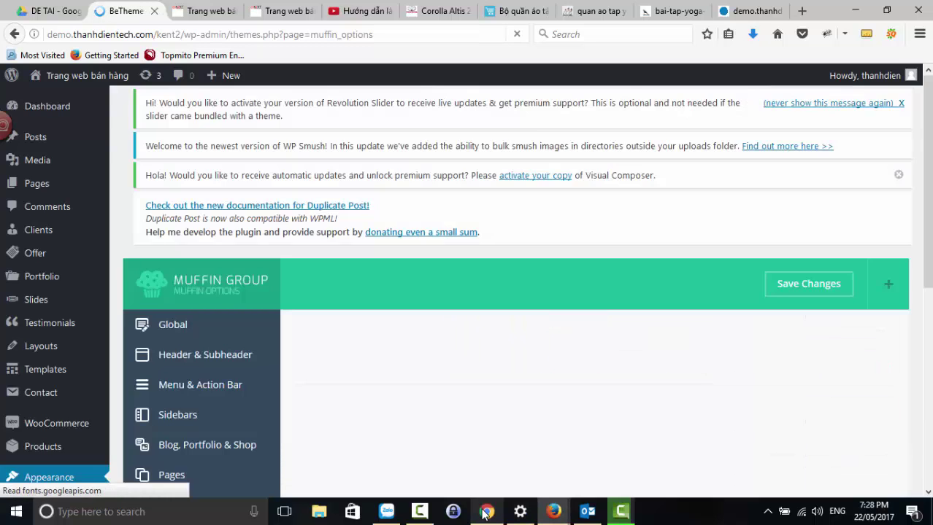
pyautogui.click(486, 512)
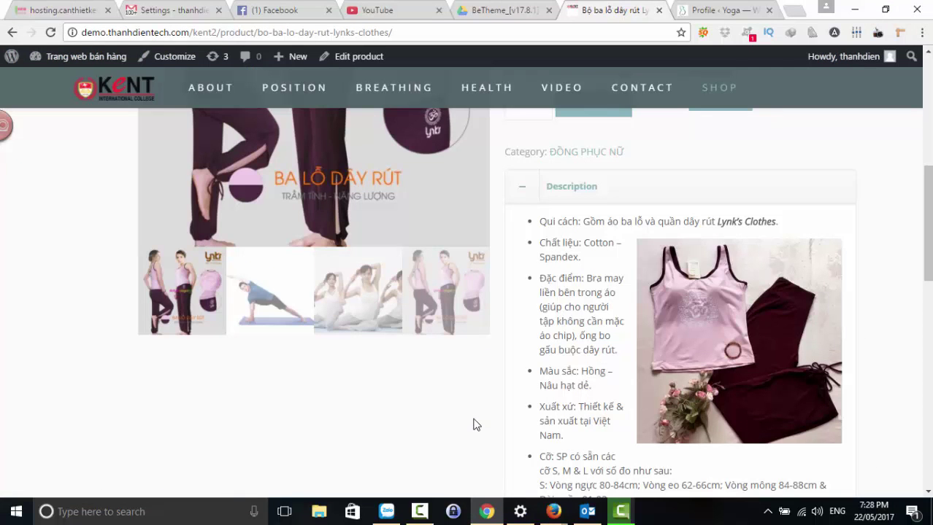
# - Reload the ĐỒNG PHỤC NỮ page and scroll through it to check the new layout
pyautogui.press('F5')
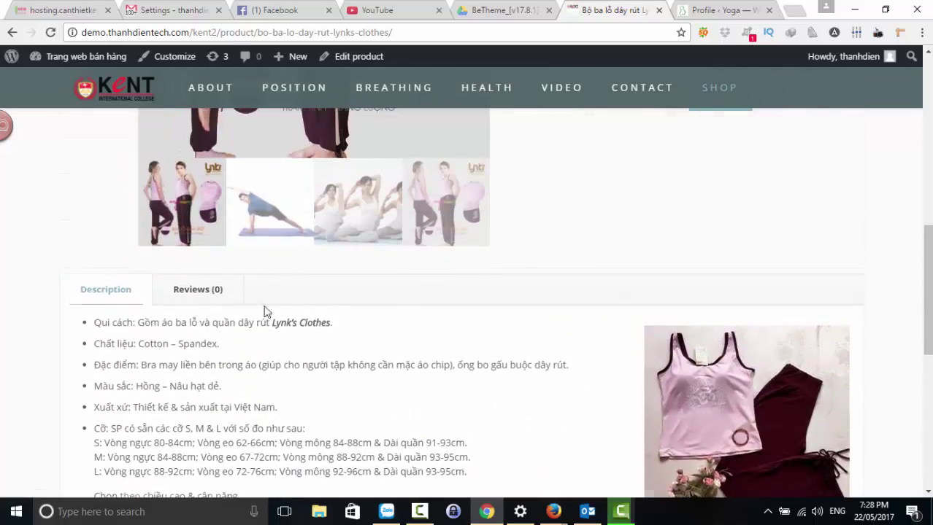
pyautogui.scroll(-2, 259, 333)
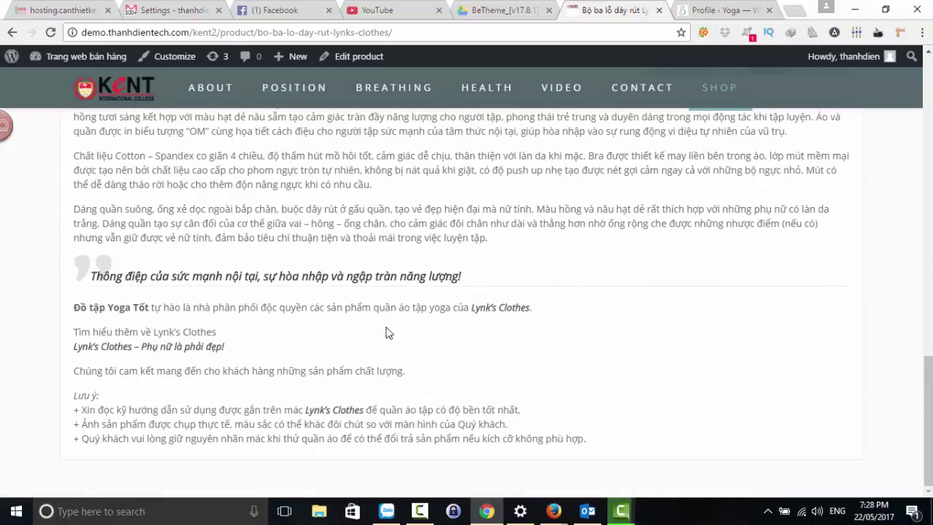
pyautogui.scroll(15, 392, 340)
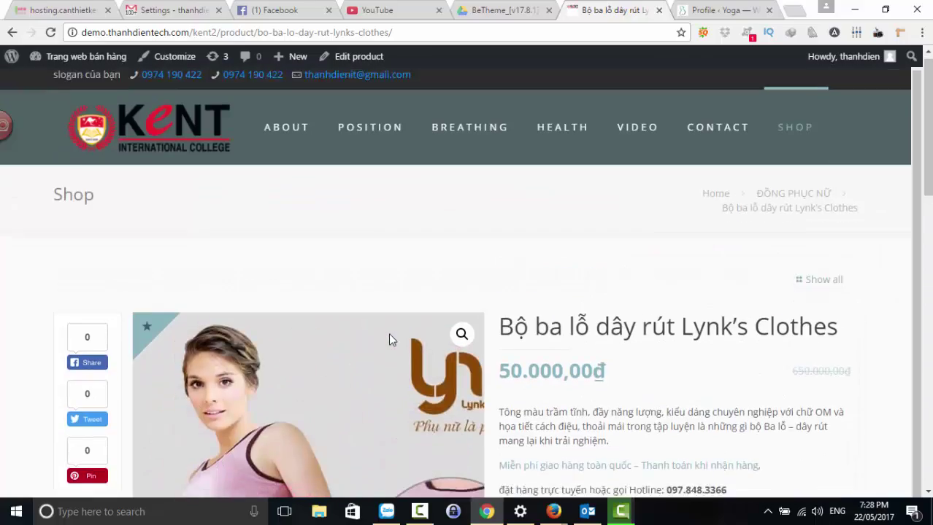
pyautogui.scroll(-3, 388, 333)
pyautogui.scroll(-10, 399, 306)
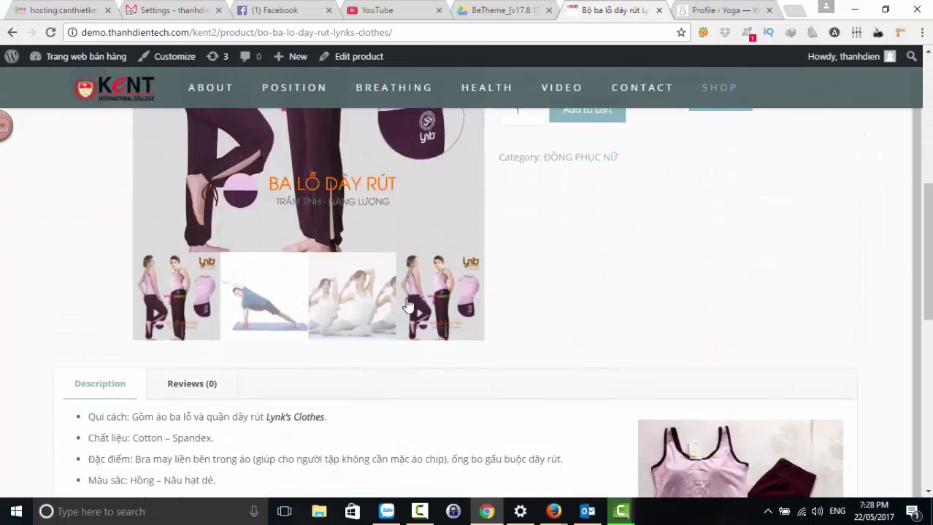
pyautogui.scroll(10, 408, 305)
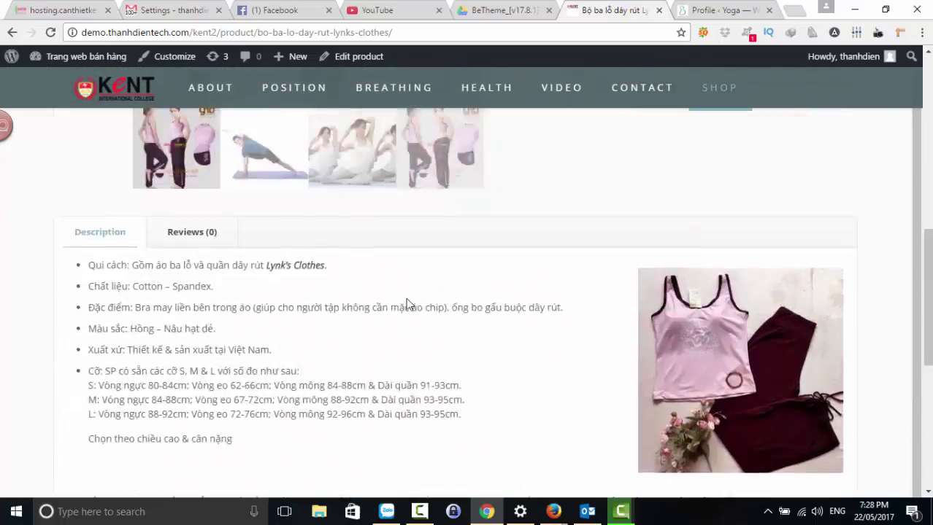
pyautogui.scroll(-4, 409, 302)
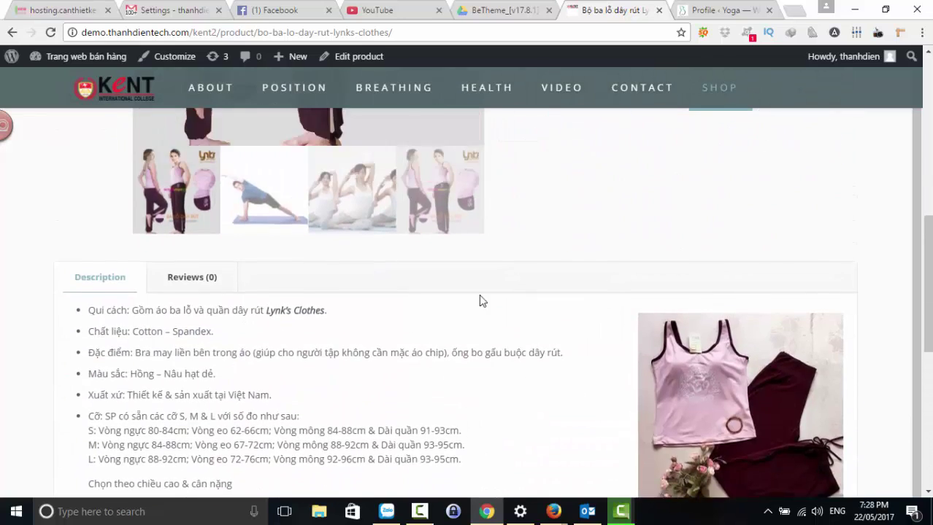
pyautogui.scroll(3, 414, 301)
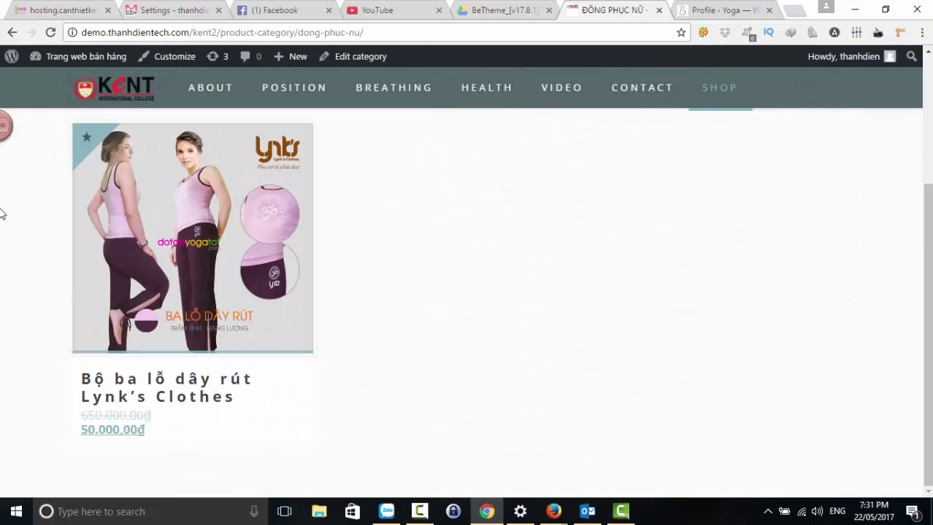
# - Open the Bộ ba lỗ dây rút Lynk's Clothes product page and scroll through its tabs
pyautogui.moveTo(125, 254)
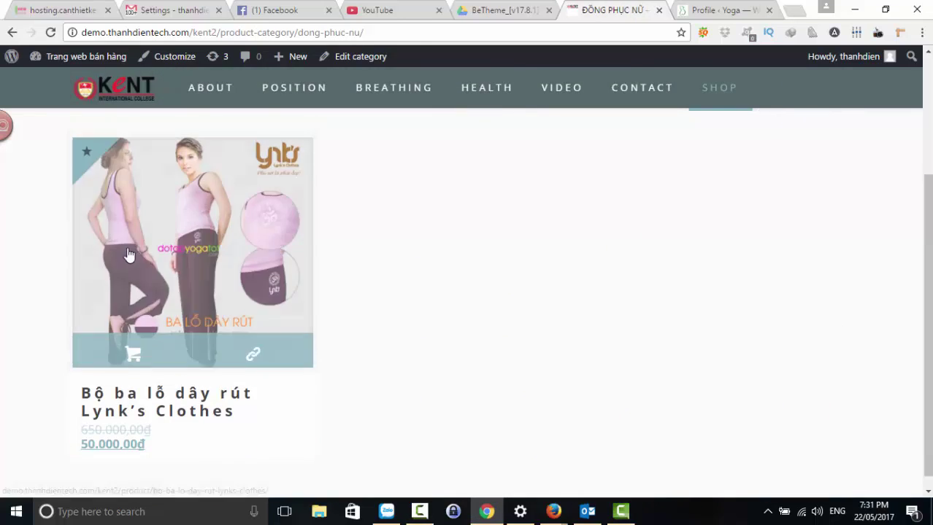
pyautogui.scroll(2, 135, 252)
pyautogui.scroll(-2, 139, 292)
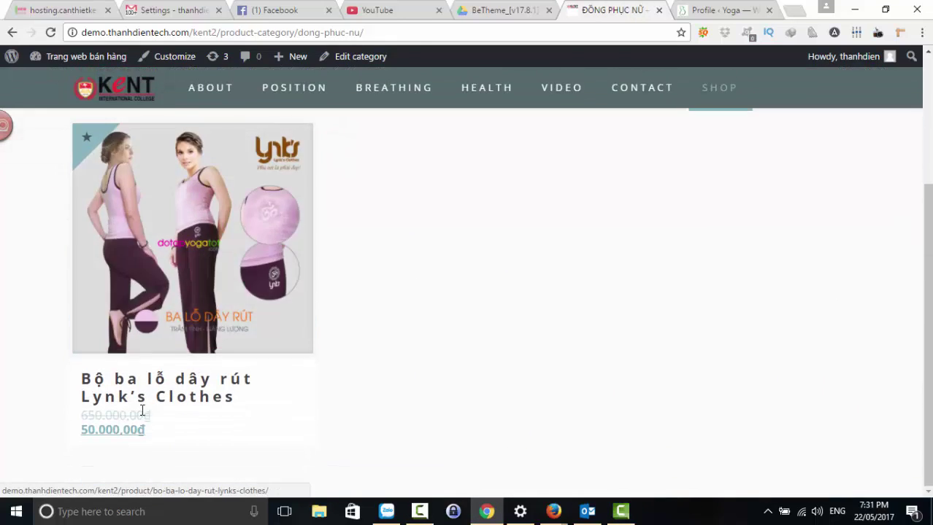
pyautogui.click(190, 254)
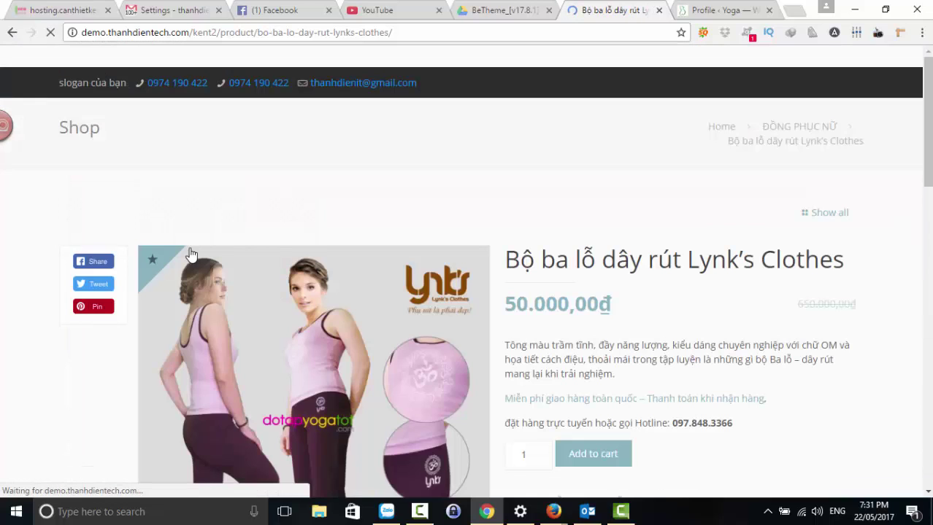
pyautogui.scroll(-5, 391, 307)
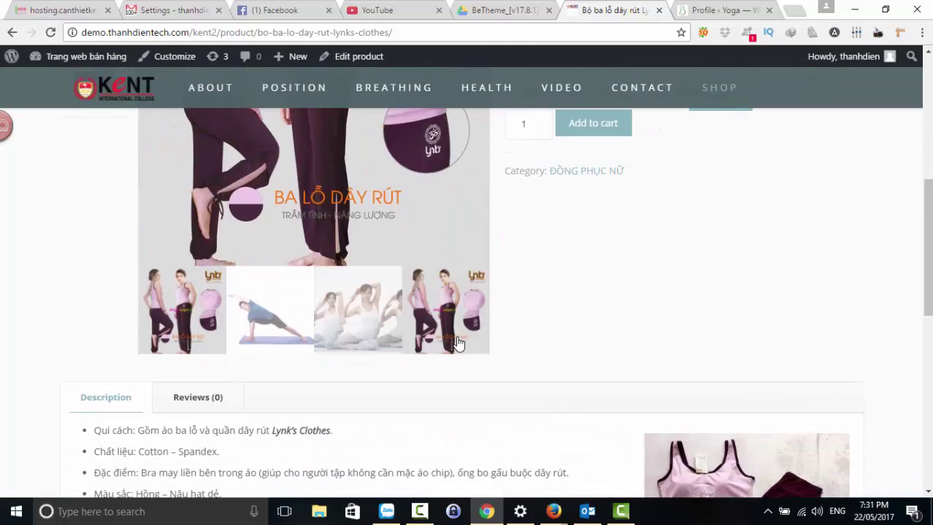
pyautogui.scroll(-2, 511, 322)
pyautogui.scroll(8, 530, 329)
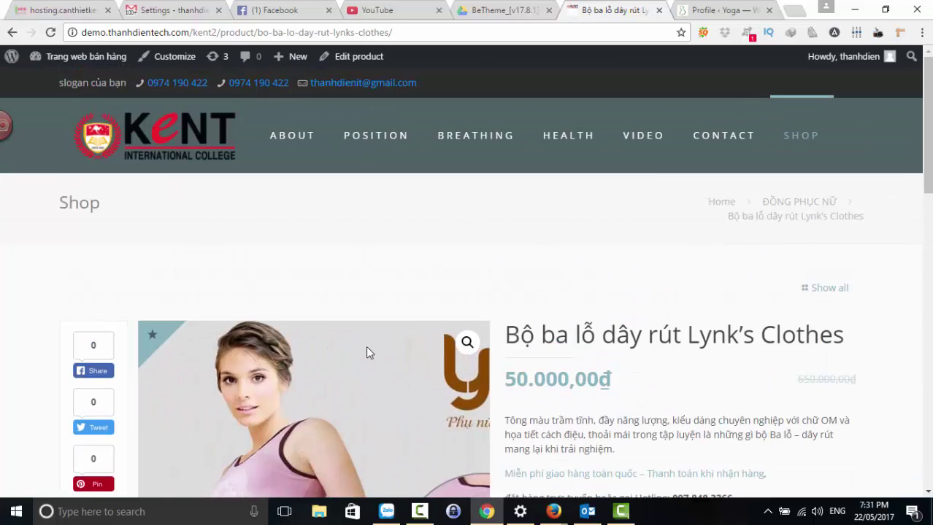
pyautogui.scroll(-3, 366, 343)
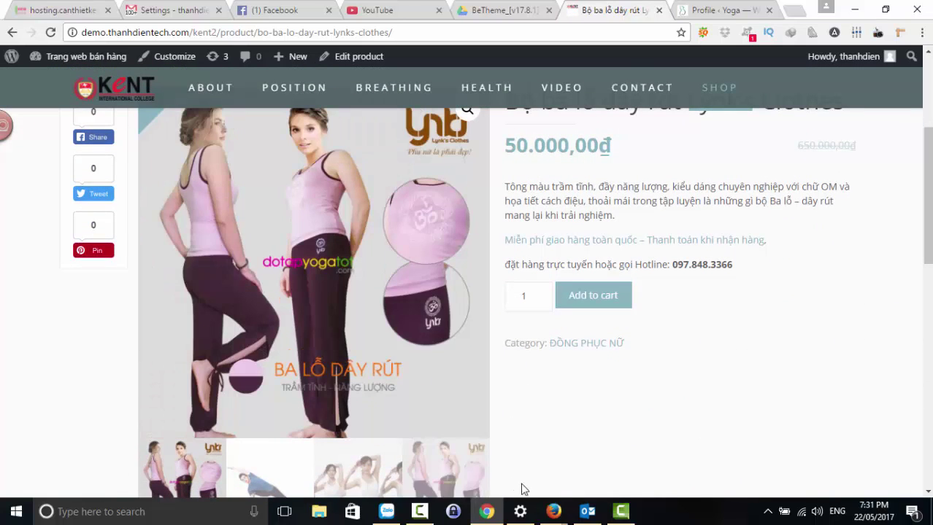
# - Bring the WooCommerce settings window forward and go to Products > Display settings
pyautogui.moveTo(555, 511)
pyautogui.click(400, 458)
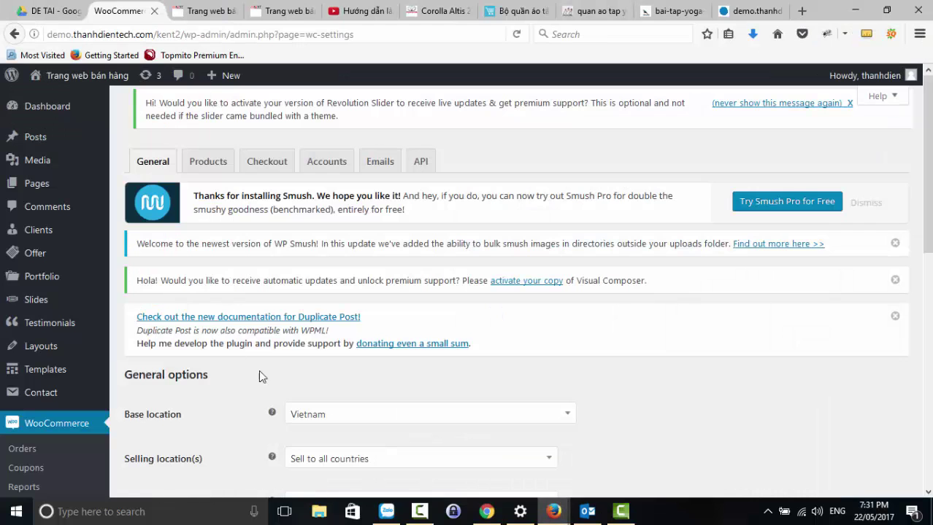
pyautogui.scroll(-3, 135, 350)
pyautogui.click(27, 273)
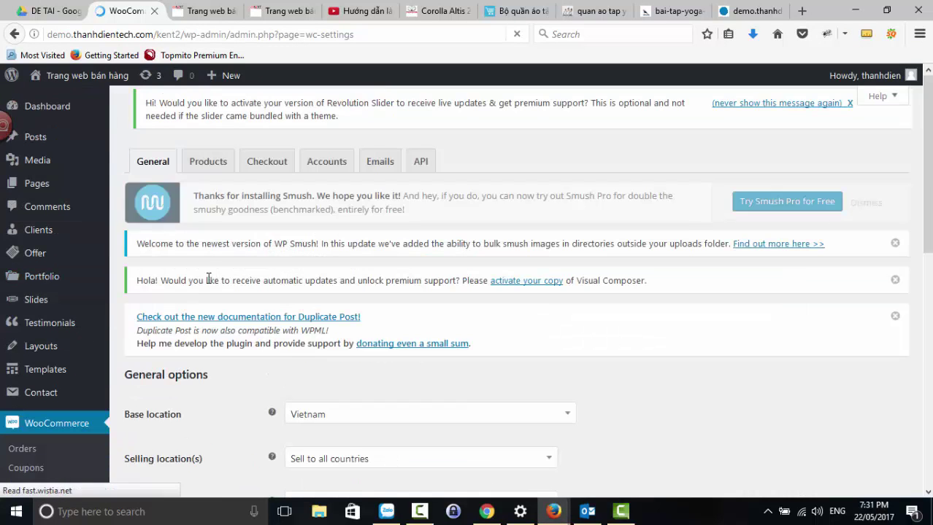
pyautogui.click(210, 166)
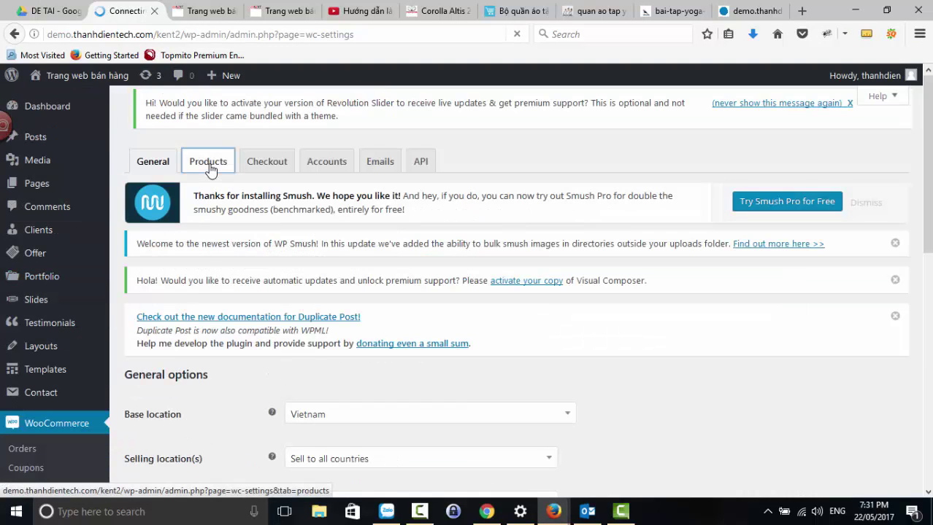
pyautogui.scroll(-5, 251, 305)
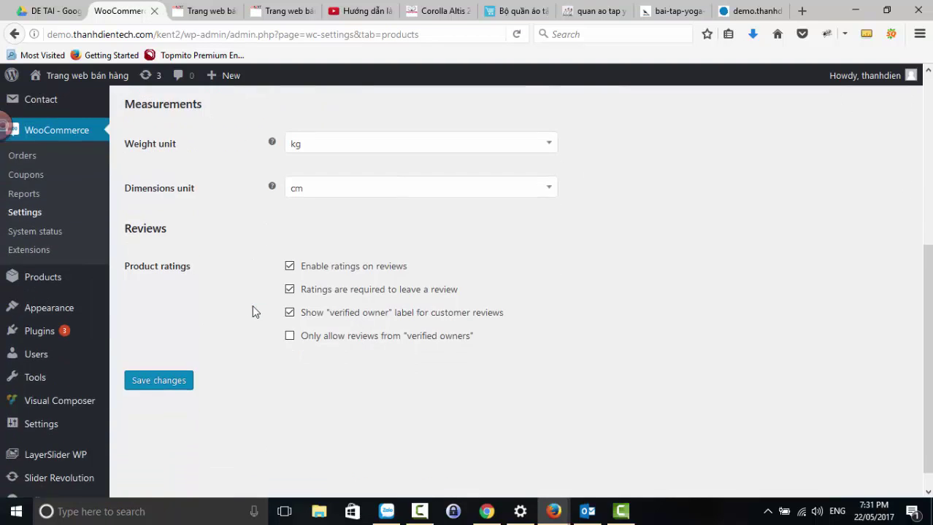
pyautogui.scroll(3, 252, 306)
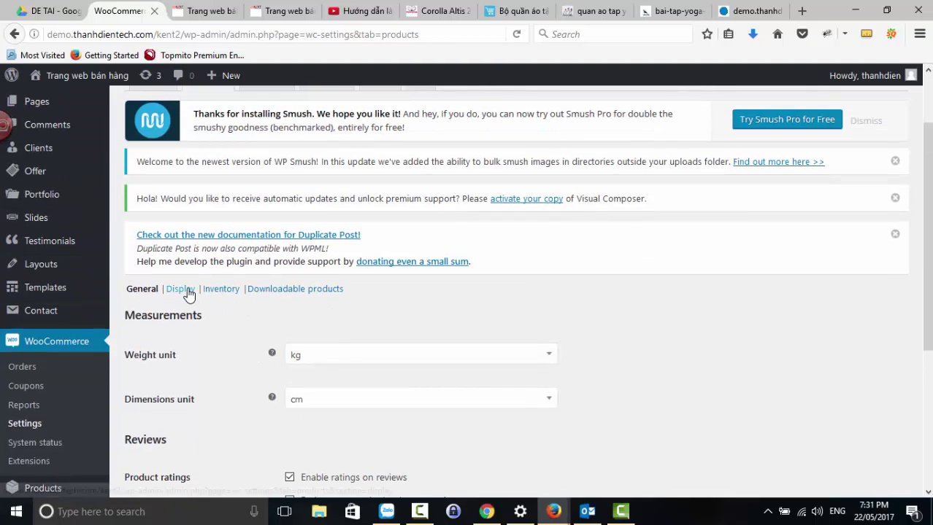
pyautogui.click(183, 289)
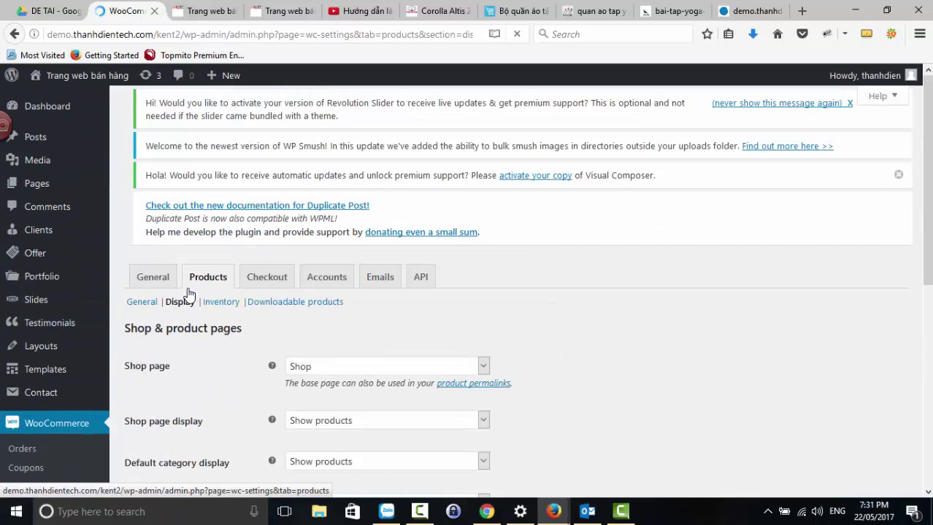
# - Review the catalog 300, single product 600 and thumbnail 180×180 image size values
pyautogui.scroll(-3, 246, 305)
pyautogui.scroll(-3, 246, 305)
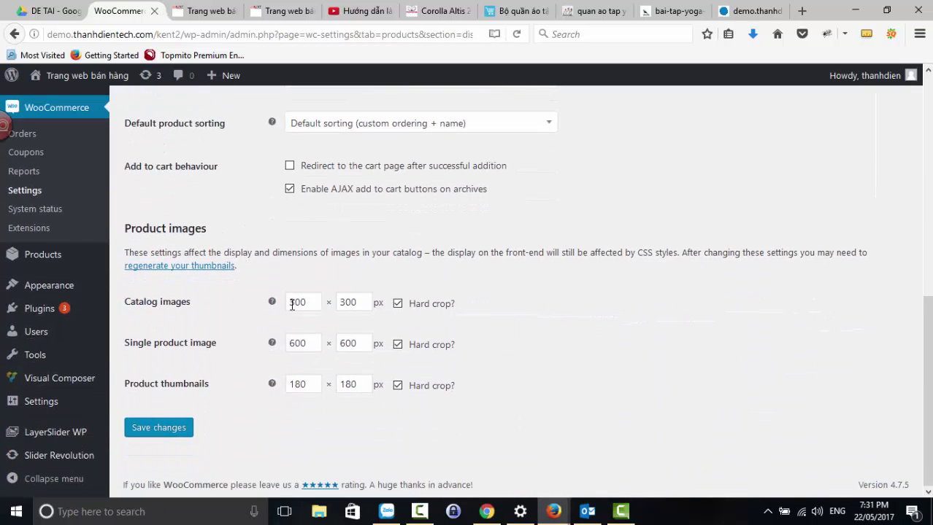
pyautogui.moveTo(310, 306); pyautogui.dragTo(287, 310)
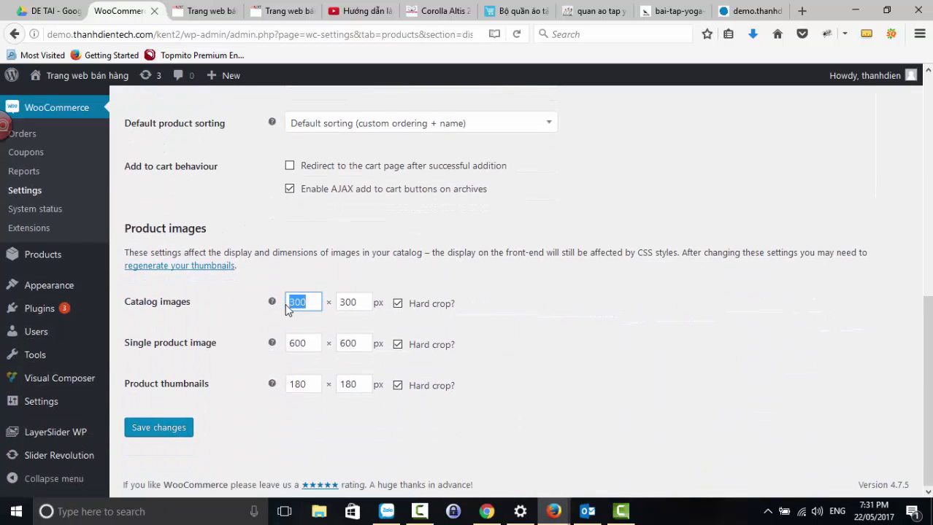
pyautogui.moveTo(308, 344); pyautogui.dragTo(285, 346)
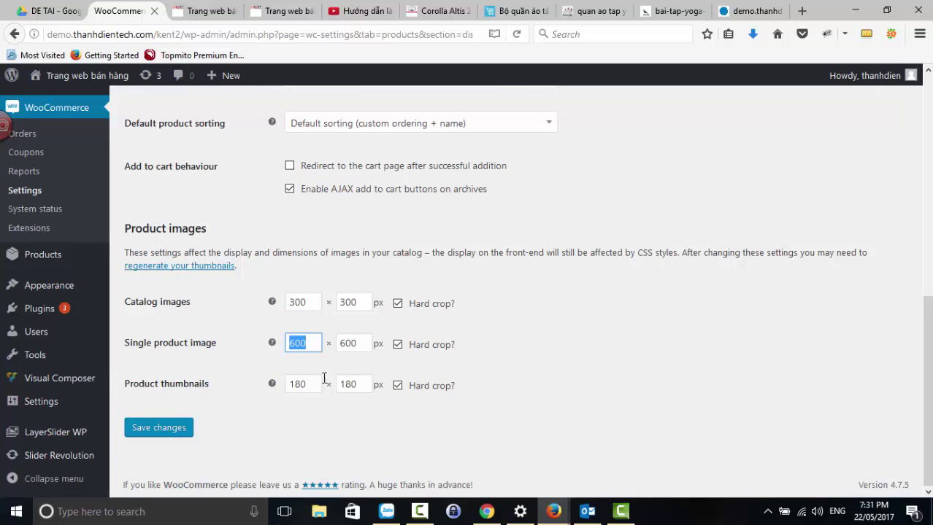
pyautogui.moveTo(308, 385); pyautogui.dragTo(287, 386)
pyautogui.moveTo(364, 392); pyautogui.dragTo(325, 398)
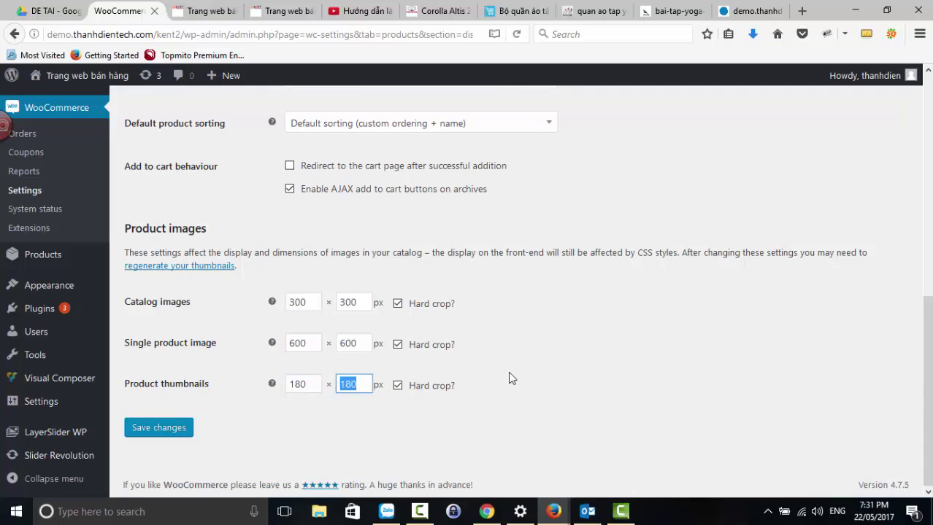
# - Untick Hard crop for all three image sizes, then re-tick it for catalog and single product
pyautogui.click(397, 386)
pyautogui.click(397, 344)
pyautogui.click(397, 303)
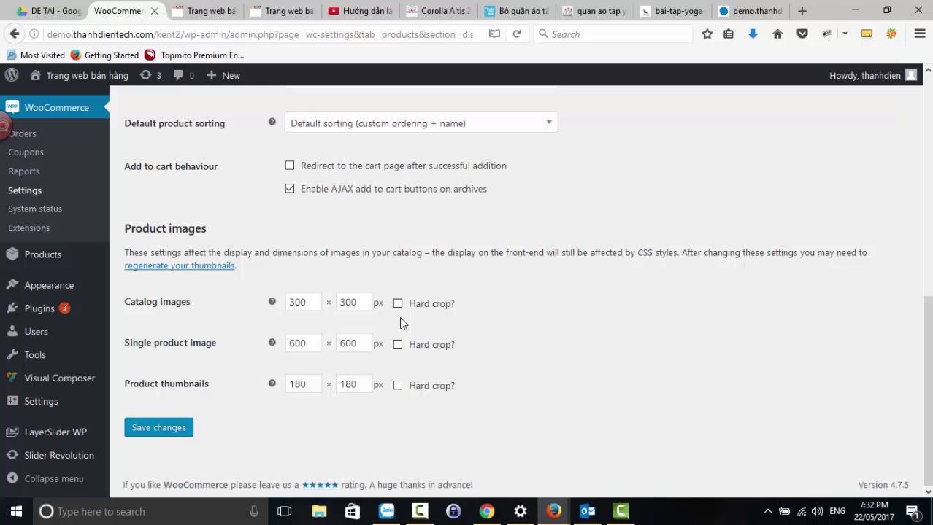
pyautogui.click(397, 304)
pyautogui.click(397, 344)
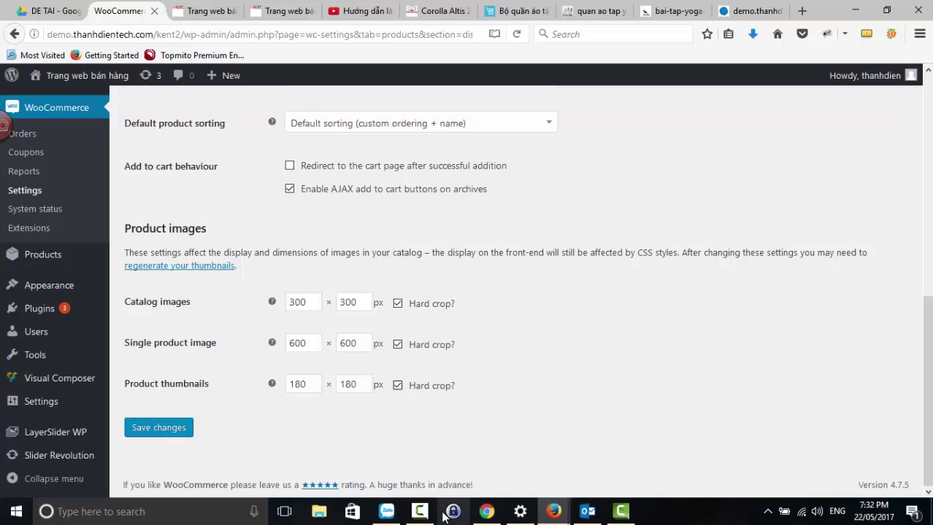
# - Switch to the Chrome storefront and scroll the Lynk's Clothes product page to check its images
pyautogui.click(486, 512)
pyautogui.scroll(-2, 543, 345)
pyautogui.scroll(4, 544, 345)
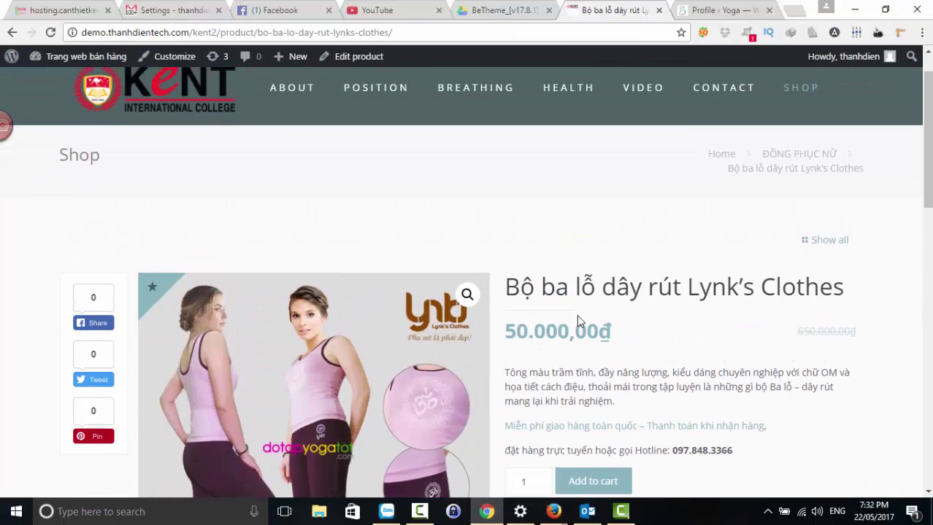
pyautogui.scroll(-5, 576, 315)
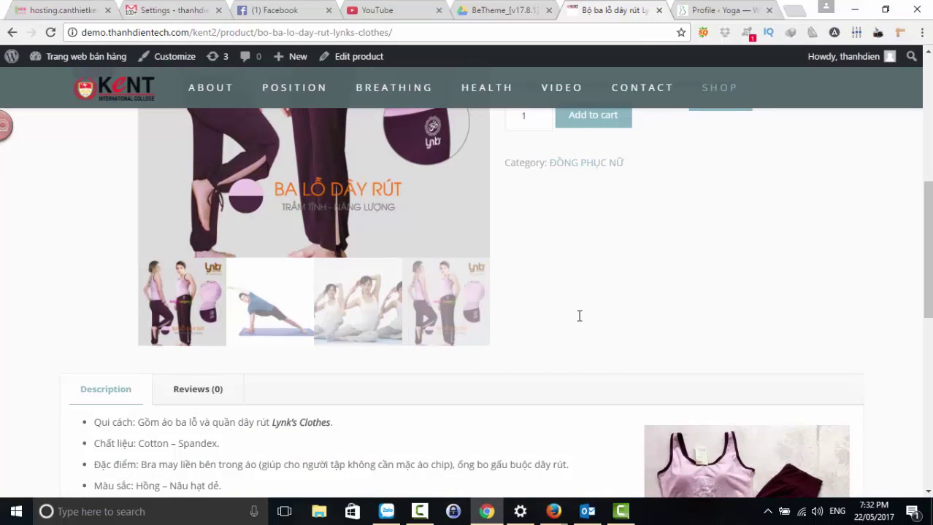
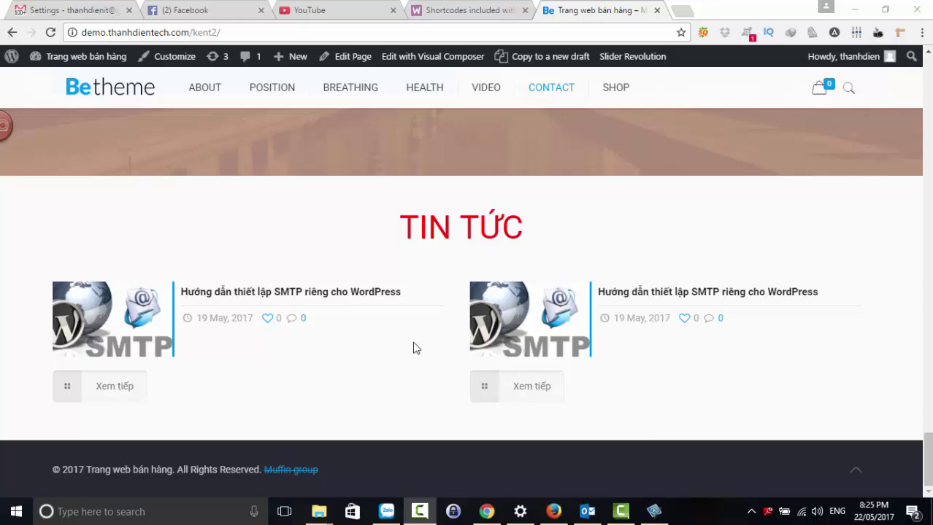
# - Switch to the WooCommerce shortcodes documentation and scroll through it
pyautogui.click(440, 13)
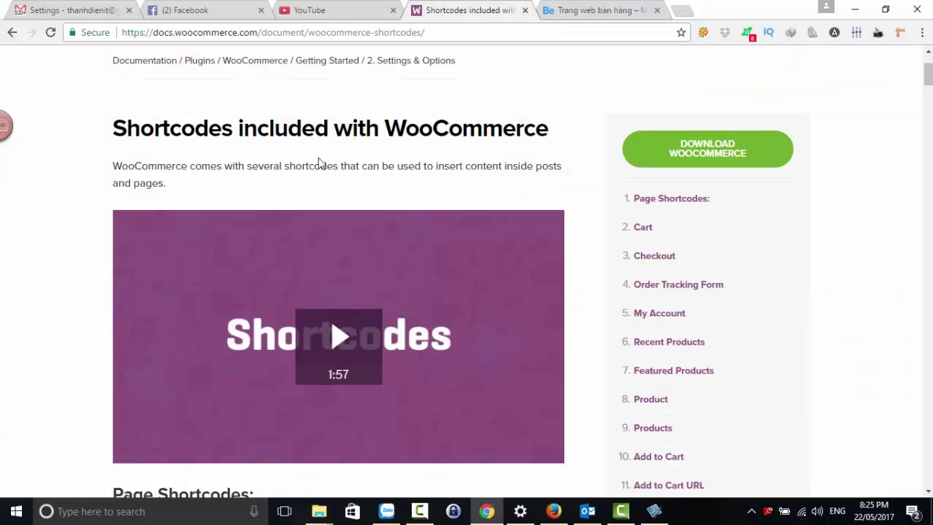
pyautogui.scroll(-3, 791, 364)
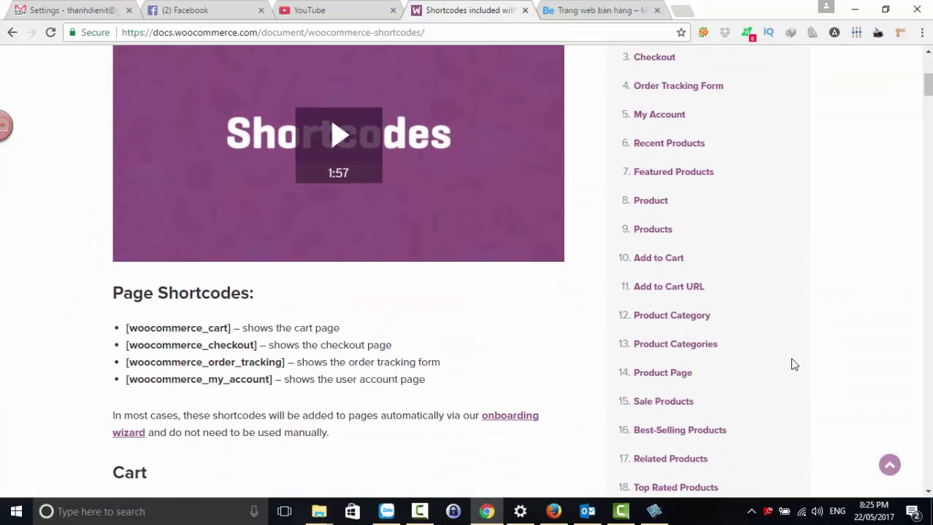
pyautogui.scroll(3, 791, 359)
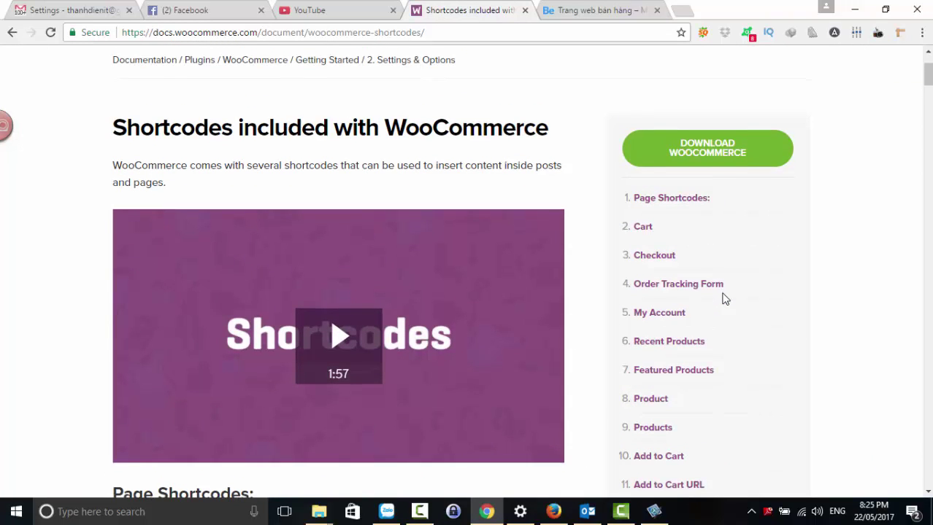
pyautogui.scroll(-2, 723, 298)
pyautogui.scroll(2, 722, 298)
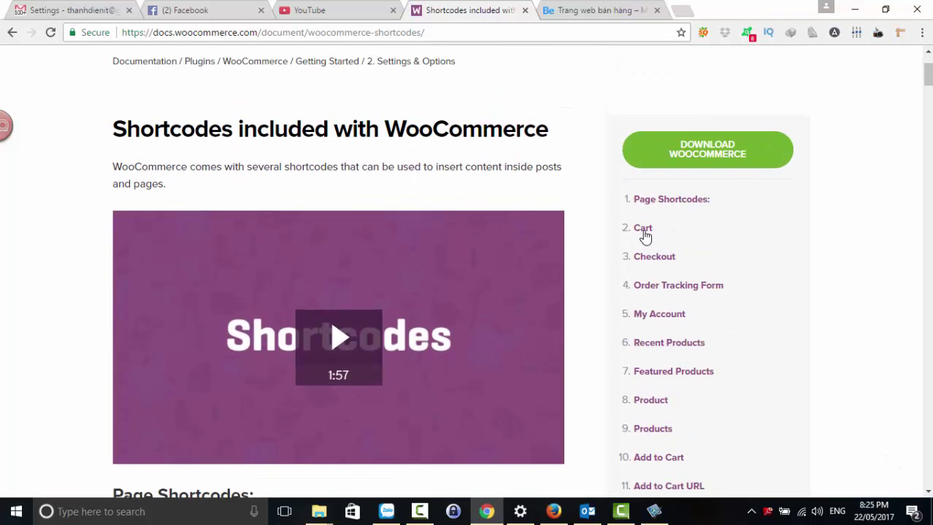
# - Jump to the Cart section and select the [woocommerce_cart] shortcode
pyautogui.click(645, 230)
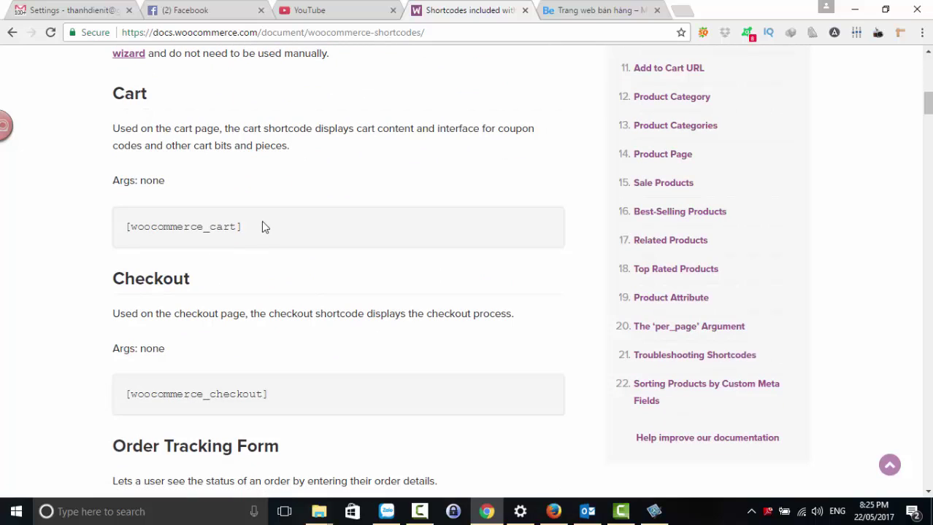
pyautogui.moveTo(252, 226); pyautogui.dragTo(134, 230)
pyautogui.moveTo(245, 229); pyautogui.dragTo(128, 226)
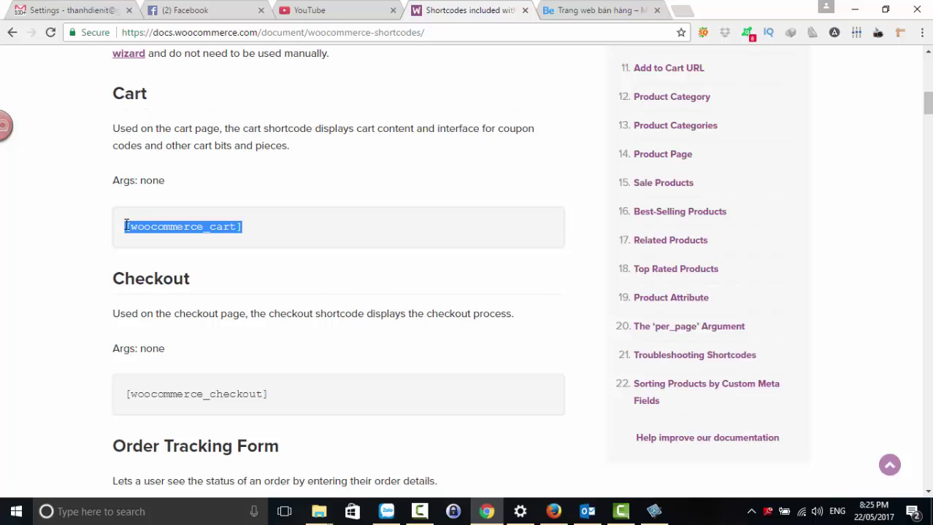
pyautogui.moveTo(263, 231); pyautogui.dragTo(122, 232)
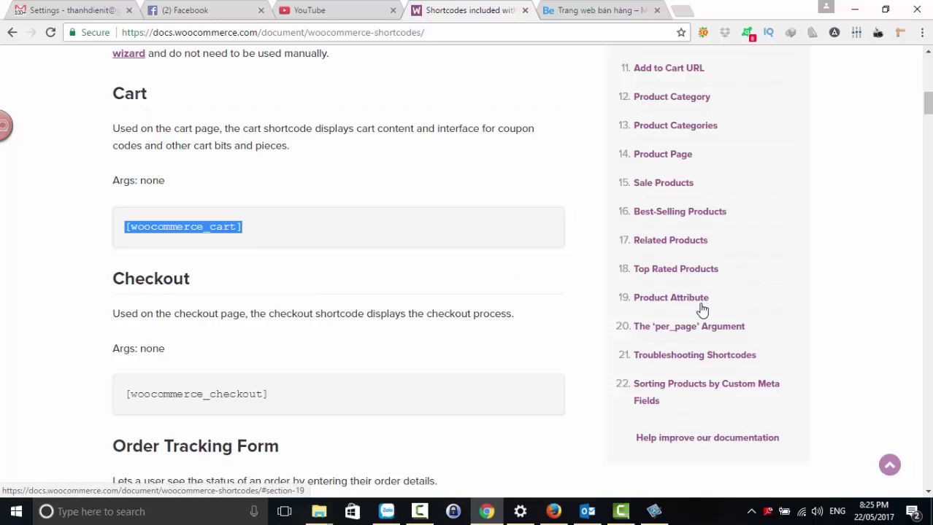
# - Jump to the Product Category section and select its product_category shortcode example
pyautogui.click(669, 101)
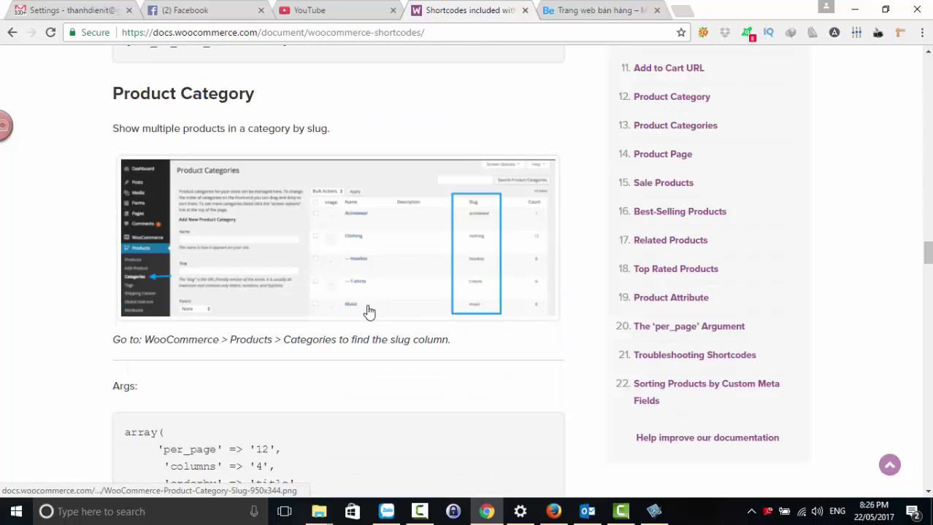
pyautogui.scroll(-3, 369, 312)
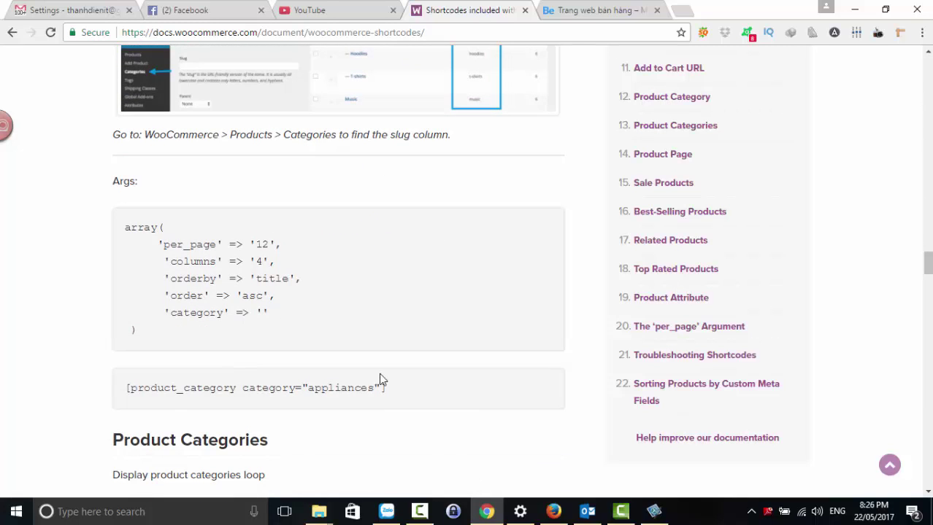
pyautogui.moveTo(388, 388); pyautogui.dragTo(128, 392)
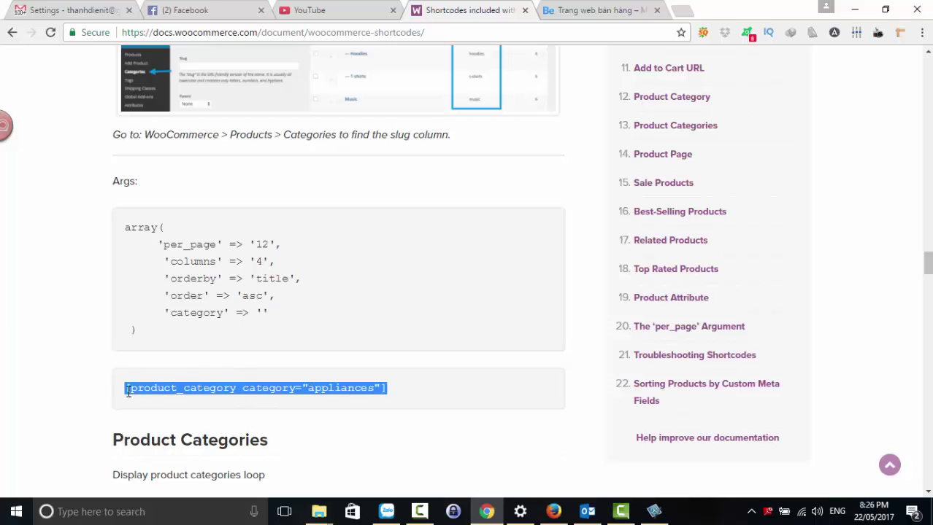
pyautogui.moveTo(392, 390); pyautogui.dragTo(123, 389)
# - Select the full [product_categories number="12" parent="0"] shortcode line in Product Categories
pyautogui.click(697, 132)
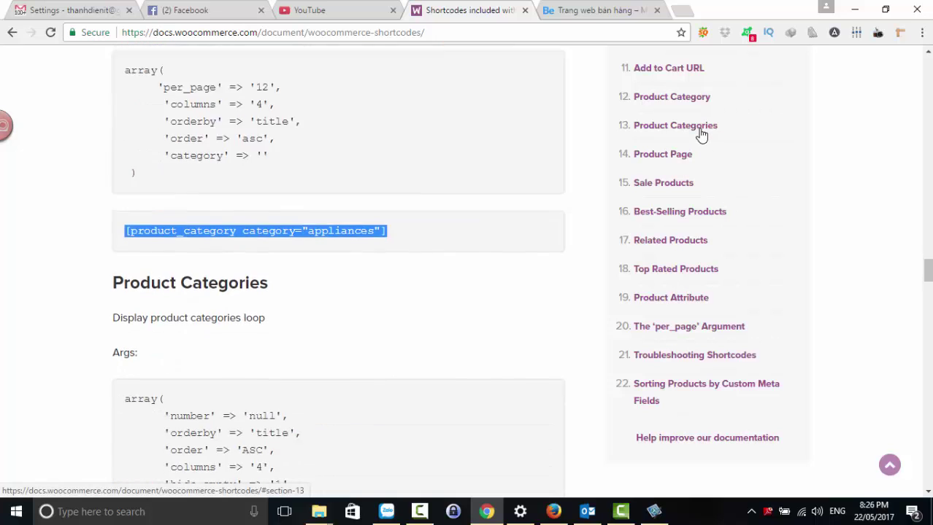
pyautogui.scroll(-1, 405, 316)
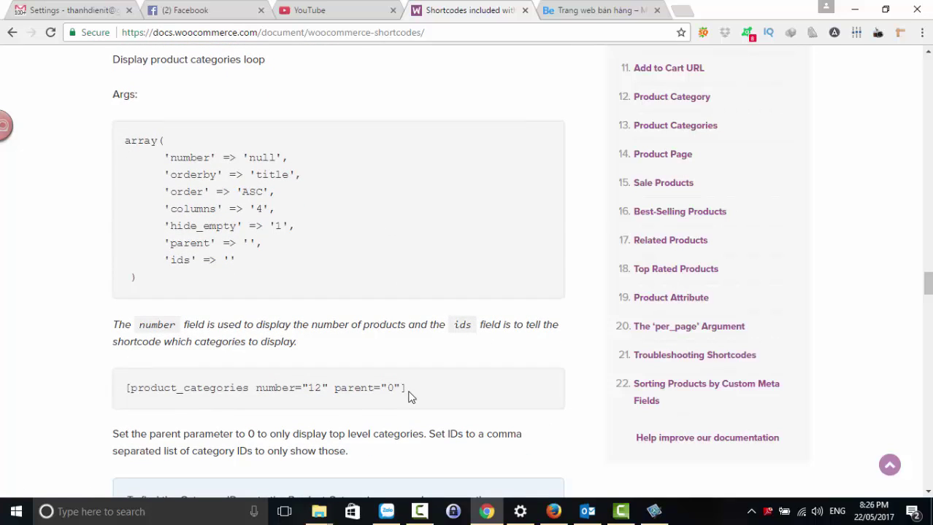
pyautogui.moveTo(407, 388); pyautogui.dragTo(126, 392)
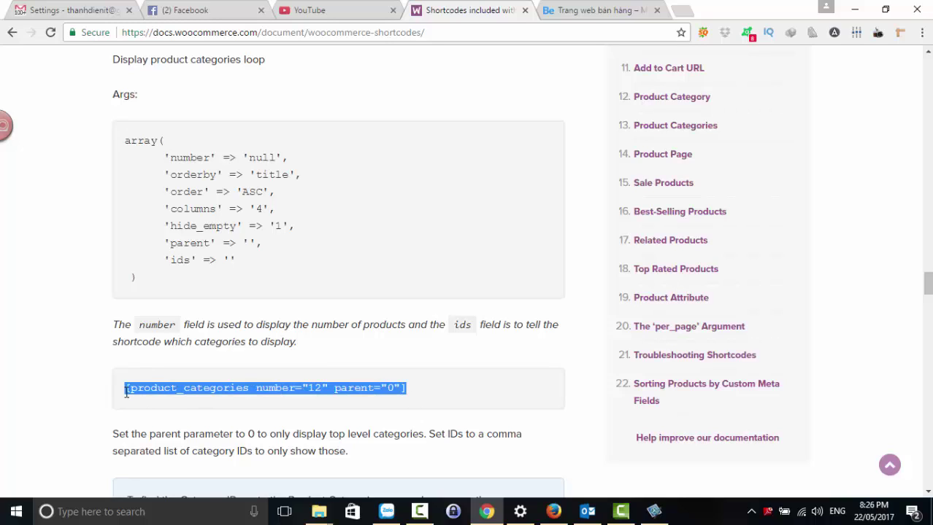
pyautogui.click(443, 384)
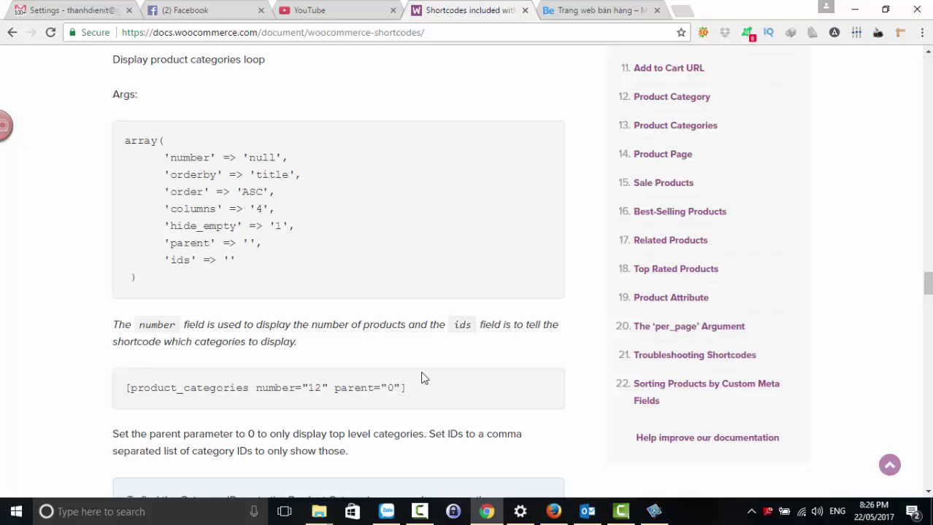
pyautogui.tripleClick(424, 378)
pyautogui.scroll(-1, 423, 378)
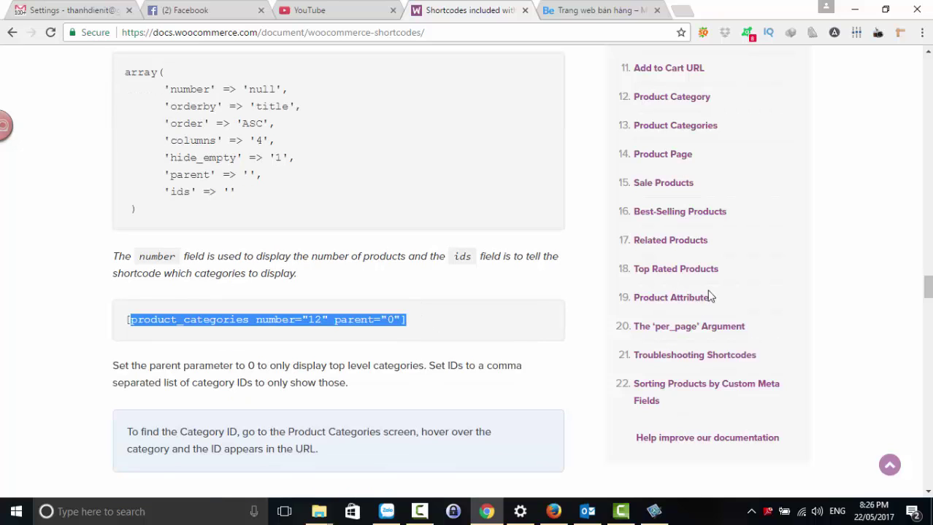
# - Jump to the Sale Products section and read through the following shortcodes
pyautogui.click(655, 193)
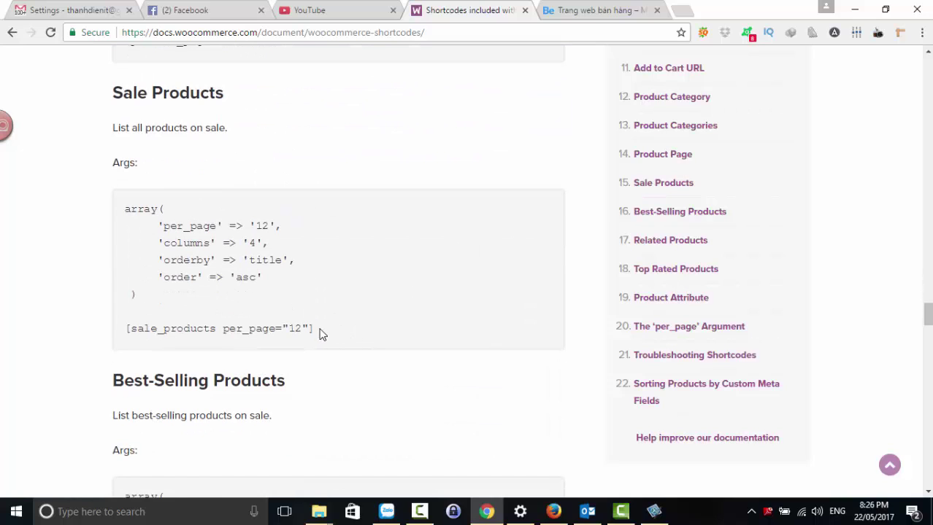
pyautogui.scroll(-1, 299, 356)
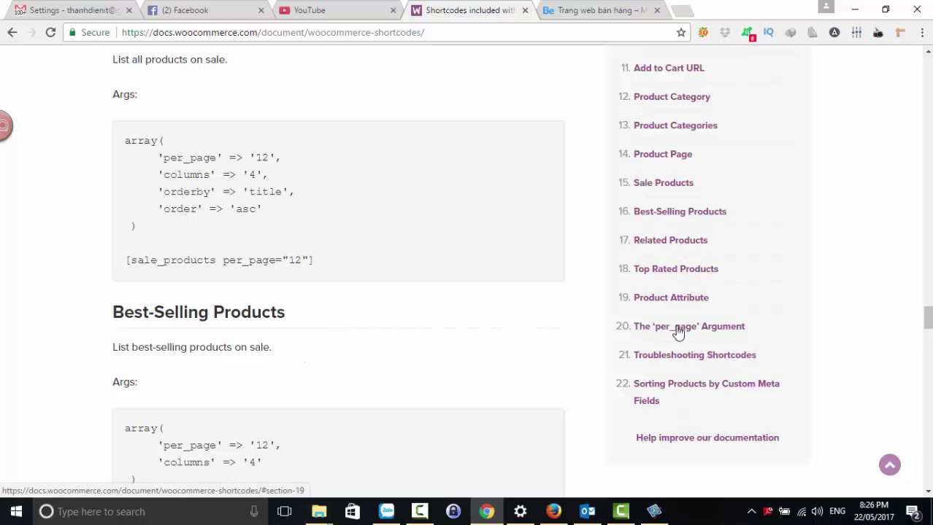
pyautogui.scroll(-2, 686, 365)
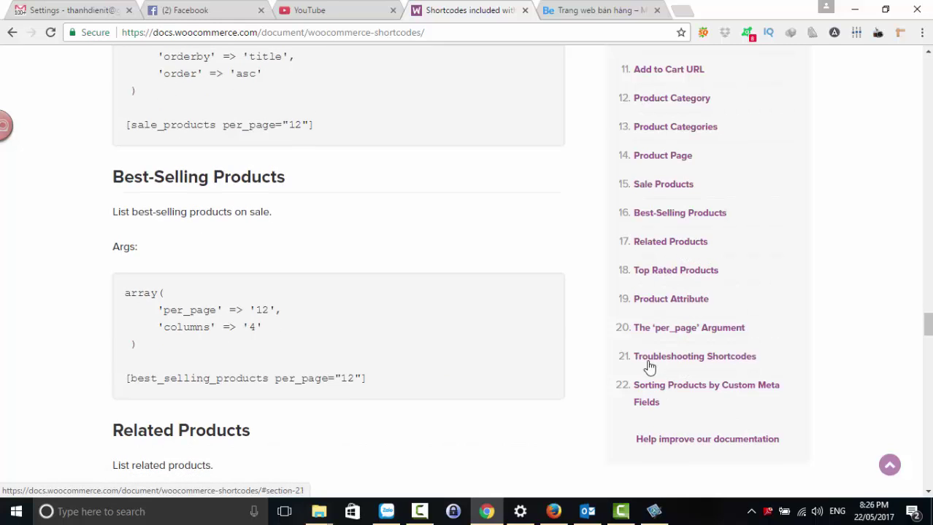
pyautogui.scroll(7, 653, 281)
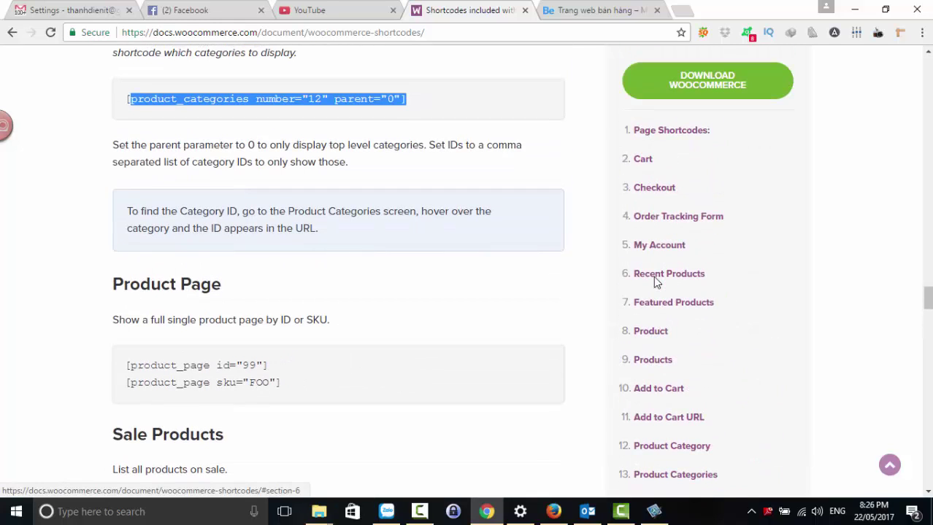
# - Select the [recent_products per_page="12" columns="4"] example, then return to the Betheme site
pyautogui.scroll(-1, 654, 281)
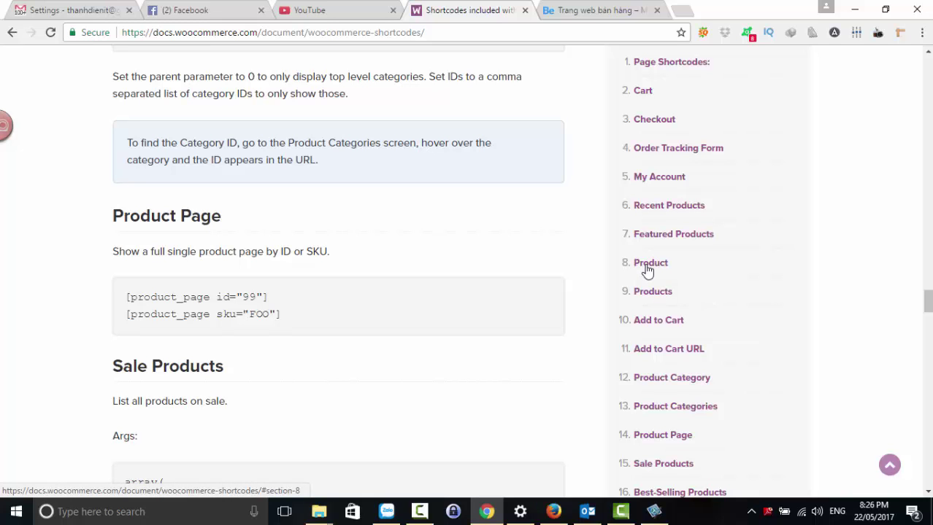
pyautogui.click(649, 294)
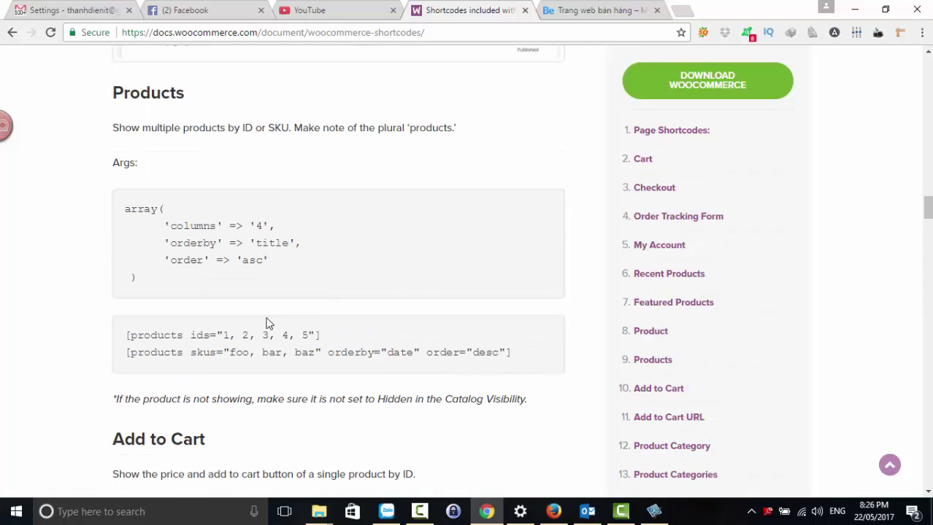
pyautogui.click(664, 340)
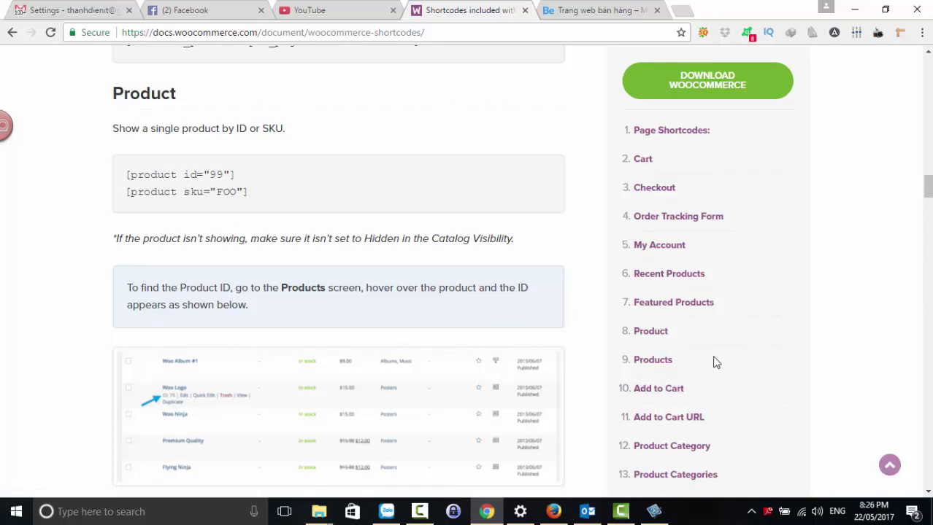
pyautogui.click(653, 283)
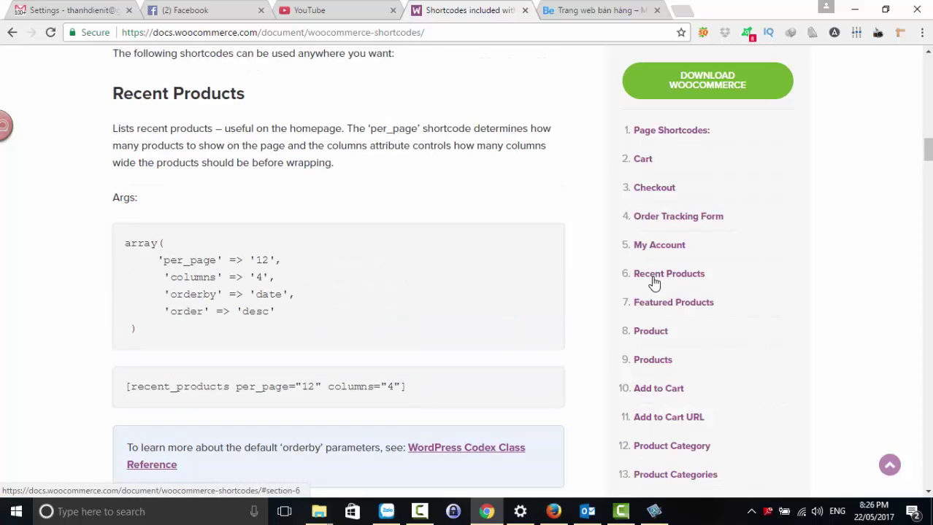
pyautogui.moveTo(420, 388); pyautogui.dragTo(128, 389)
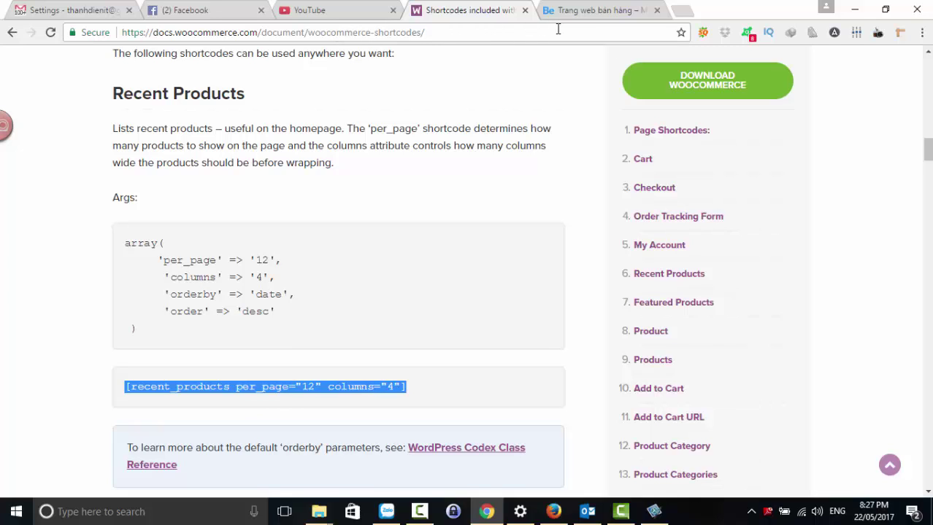
pyautogui.click(574, 11)
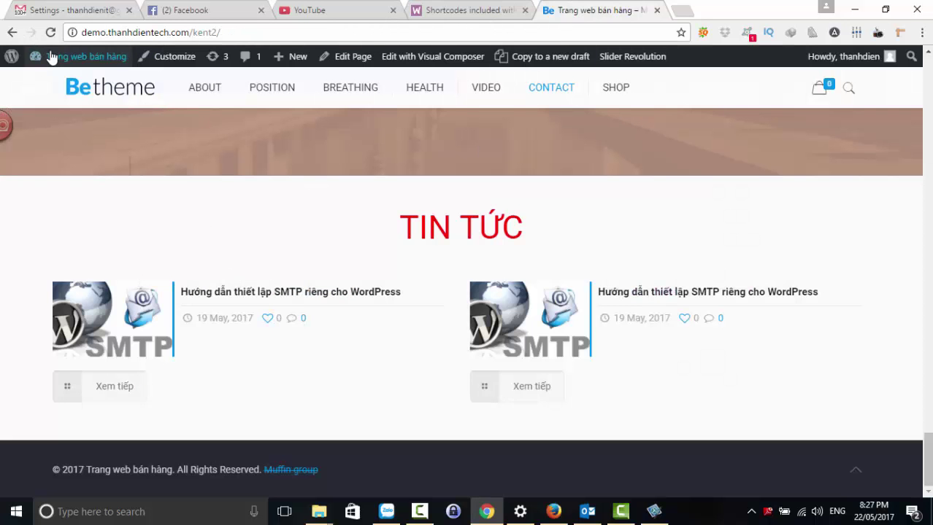
# - Open the Trang chủ page in the admin editor and scroll to the empty last builder section
pyautogui.click(346, 64)
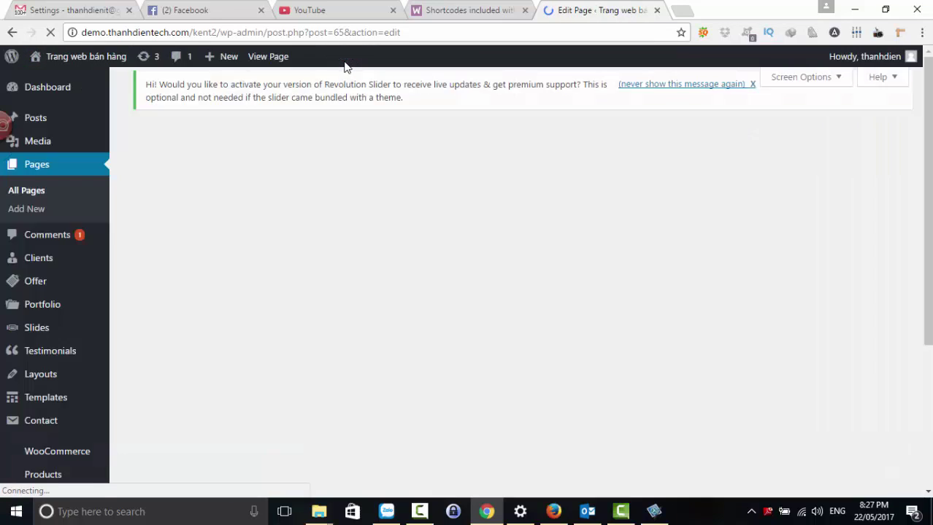
pyautogui.scroll(-4, 391, 258)
pyautogui.scroll(-15, 392, 257)
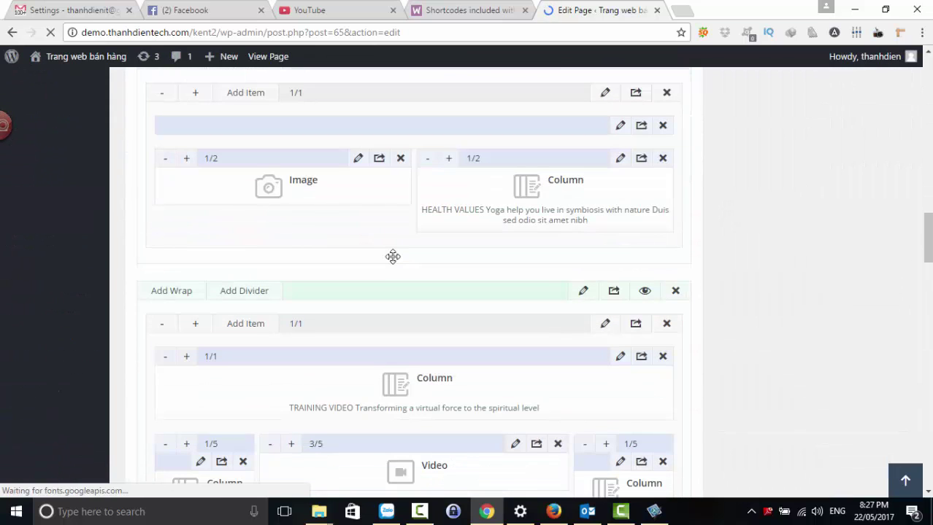
pyautogui.scroll(20, 393, 256)
pyautogui.scroll(-3, 393, 257)
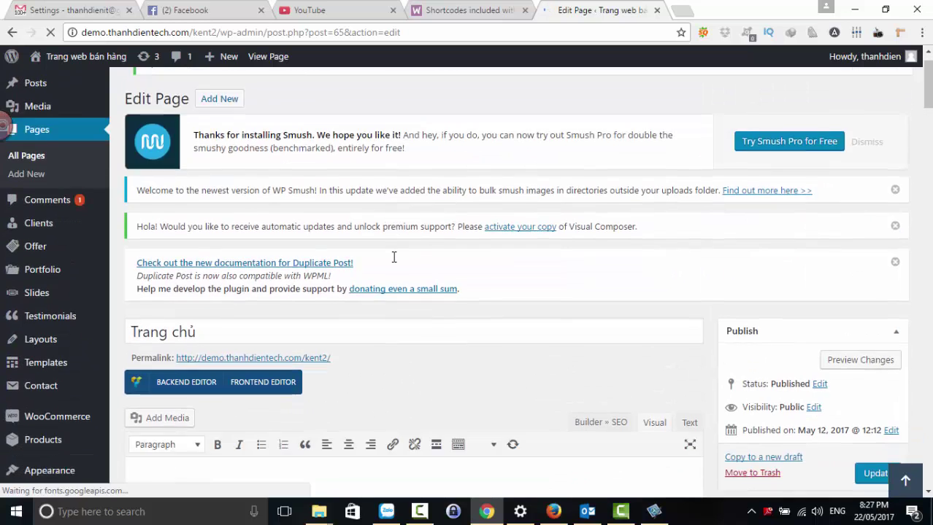
pyautogui.scroll(-3, 393, 257)
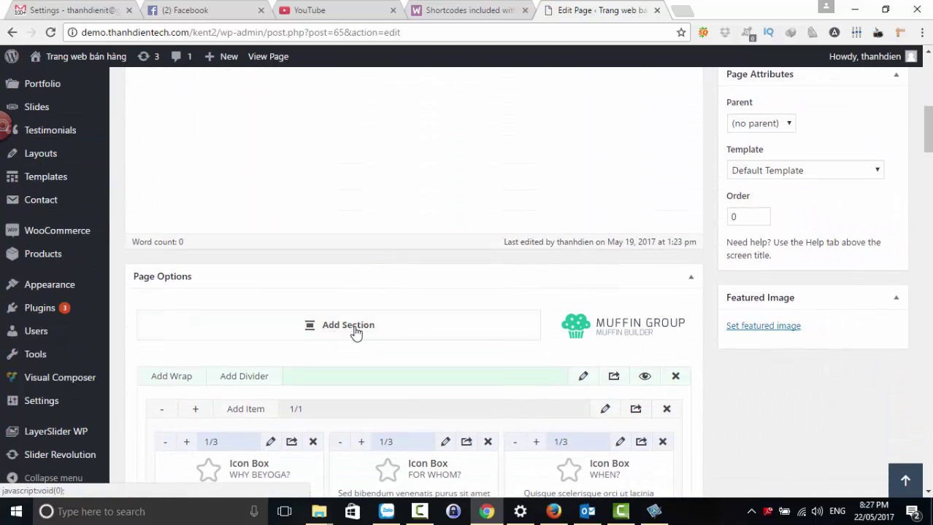
pyautogui.scroll(-20, 355, 330)
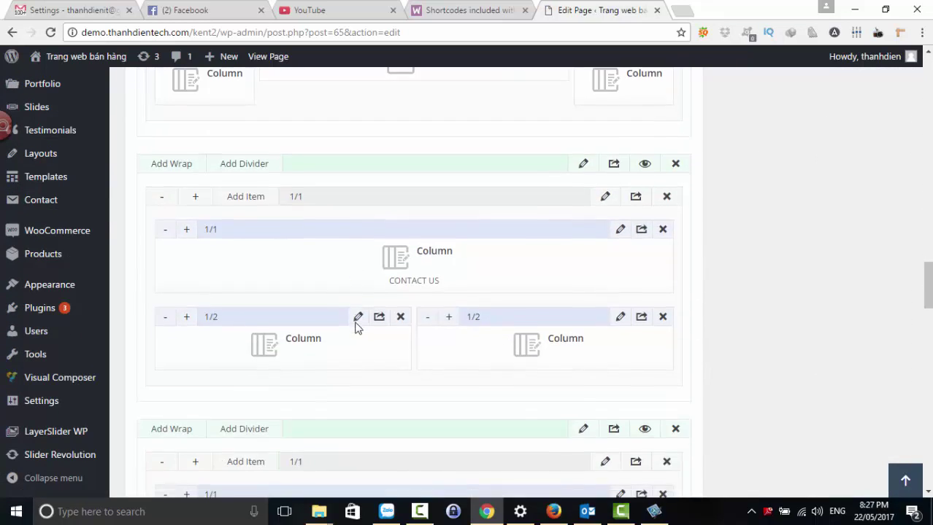
pyautogui.scroll(-3, 357, 328)
pyautogui.scroll(1, 225, 241)
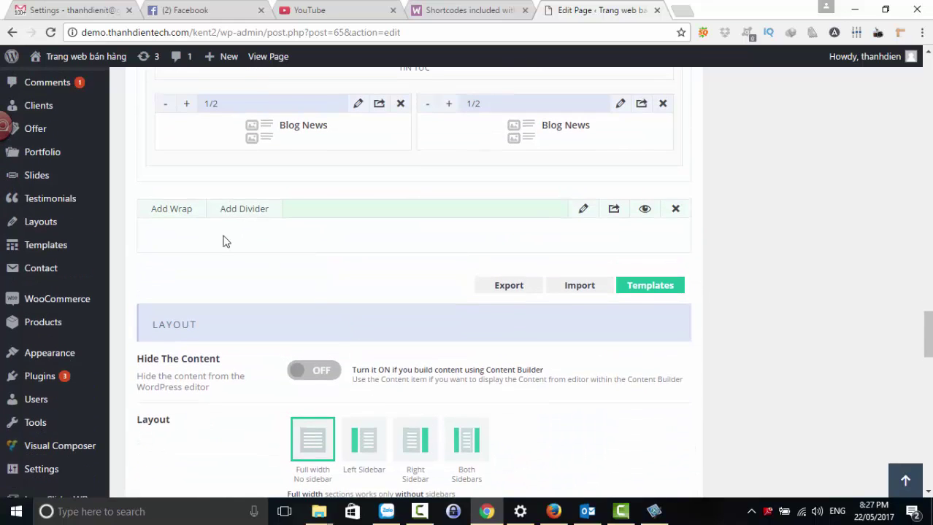
# - Add a wrap to the last section holding one Column item widened to 1/1
pyautogui.click(171, 209)
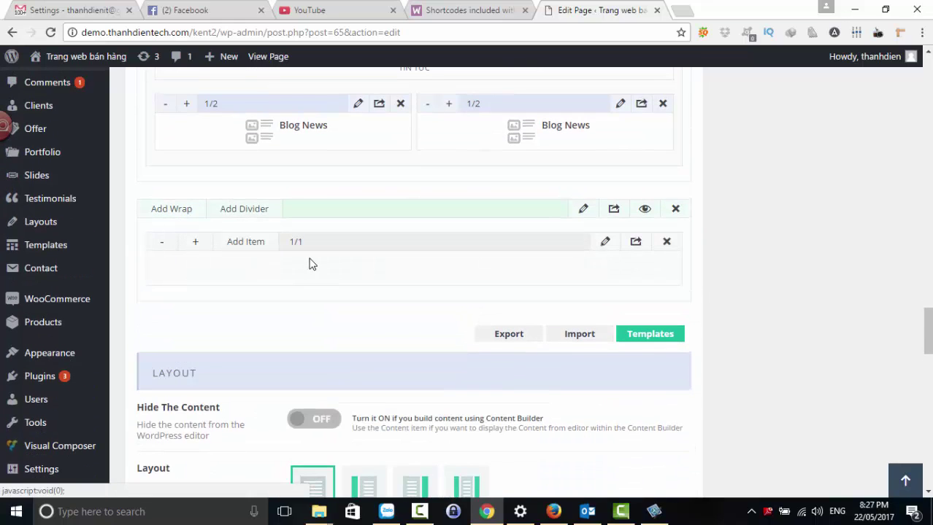
pyautogui.click(241, 247)
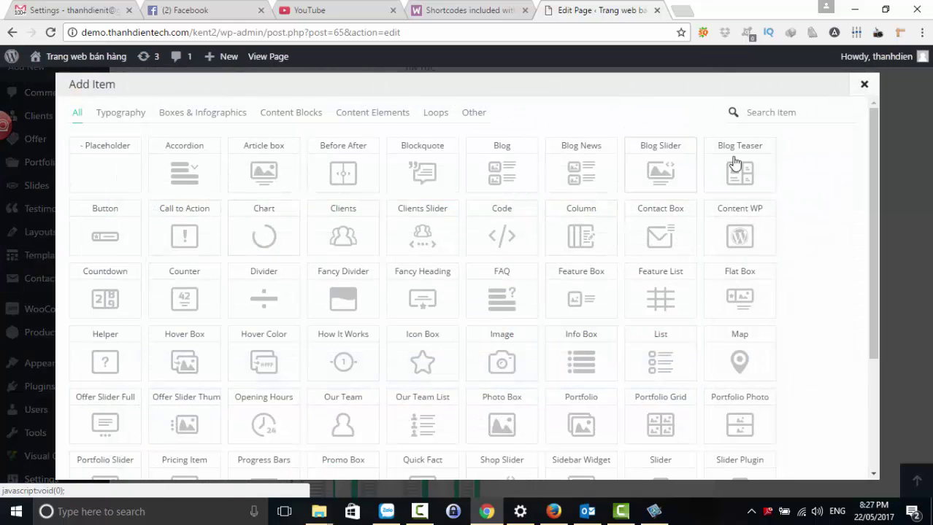
pyautogui.click(756, 113)
pyautogui.write('Ico')
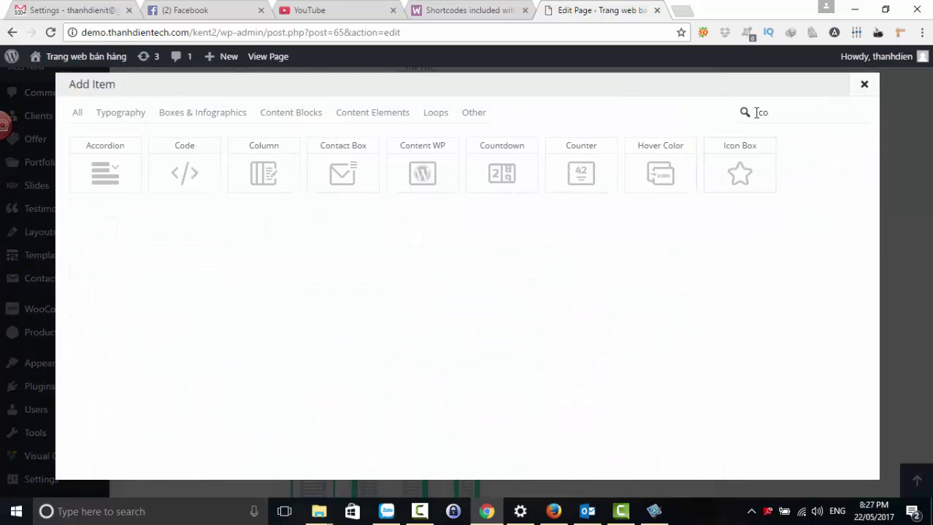
pyautogui.click(290, 175)
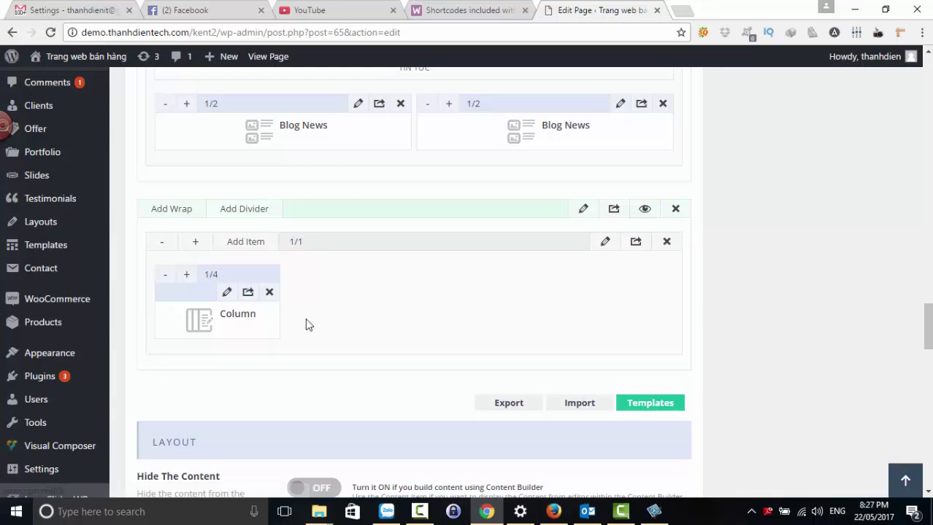
pyautogui.click(186, 275)
pyautogui.click(187, 275)
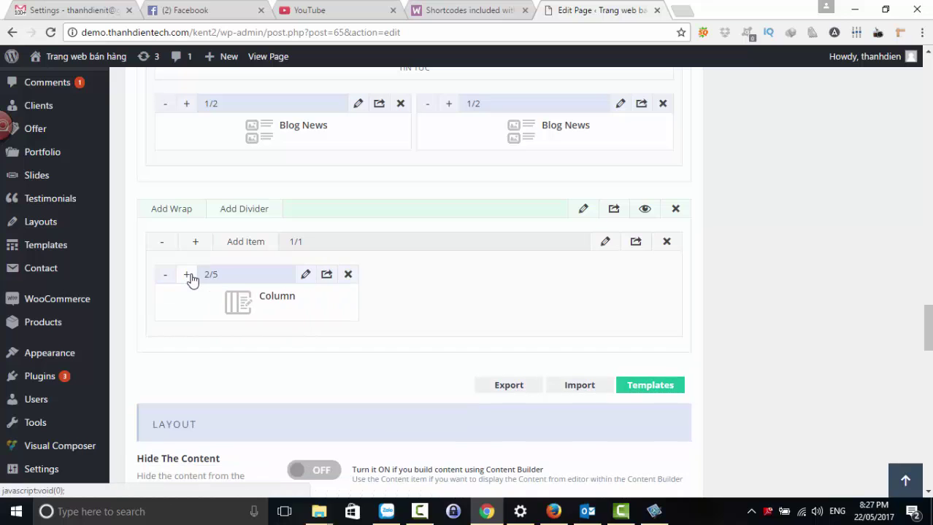
pyautogui.click(187, 275)
pyautogui.click(187, 275)
pyautogui.click(186, 274)
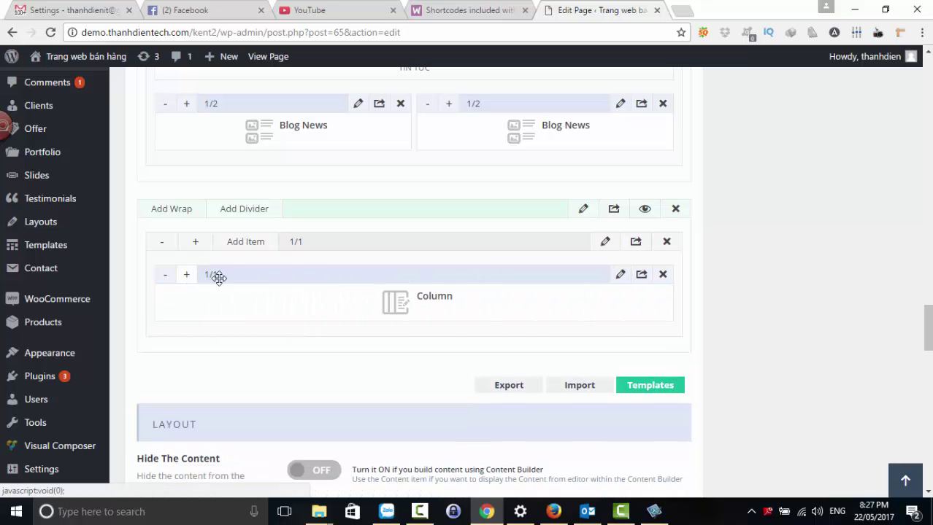
# - Paste [recent_products per_page="12" columns="4"] into the full-width Column's content and save it
pyautogui.click(620, 275)
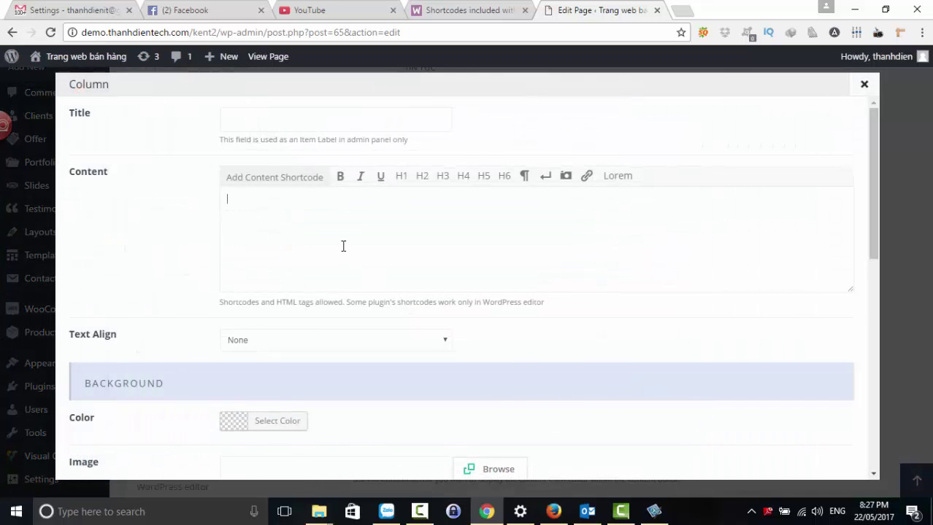
pyautogui.write('[recent_products per_page="12" columns="4"]')
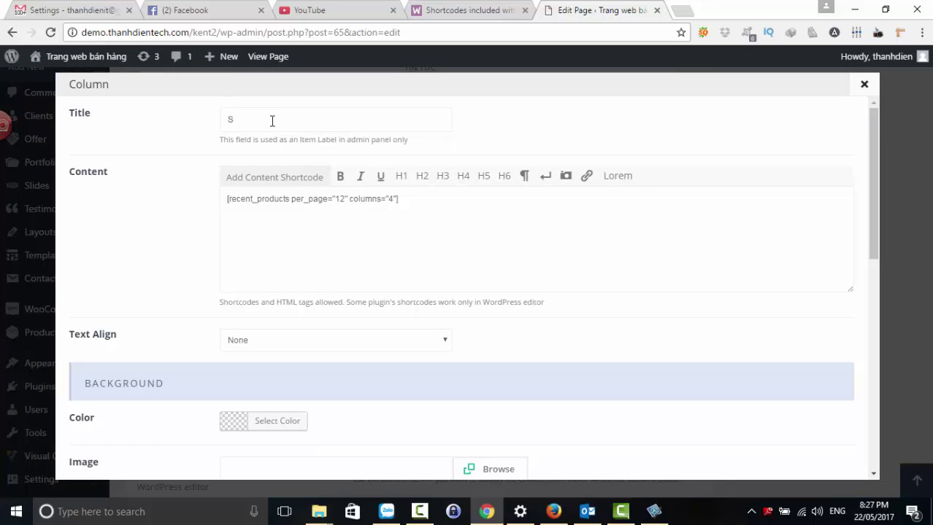
pyautogui.scroll(-7, 449, 247)
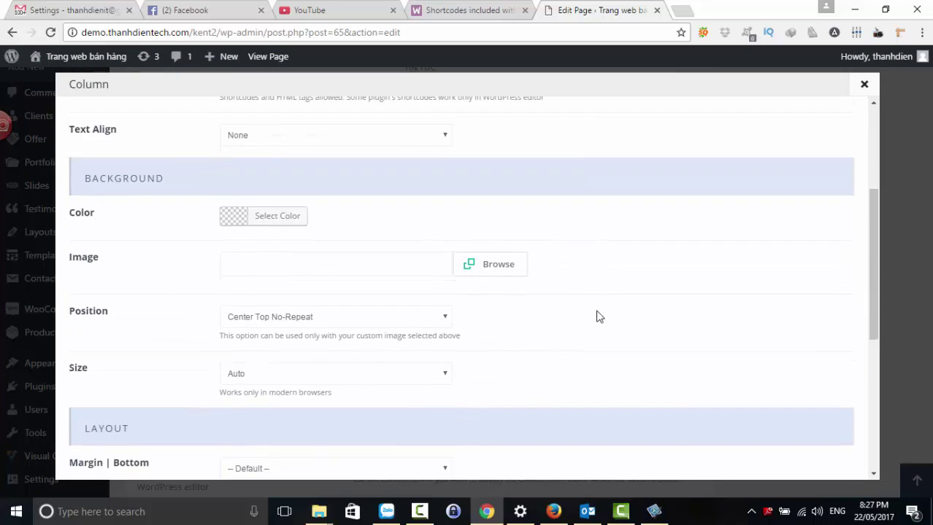
pyautogui.click(792, 456)
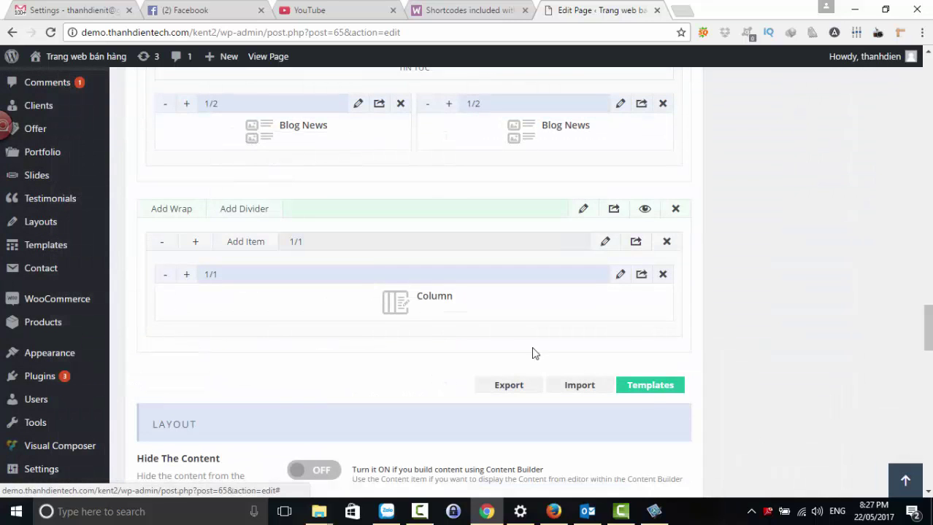
# - Add a second Column item to the wrap at 1/2 width
pyautogui.click(240, 252)
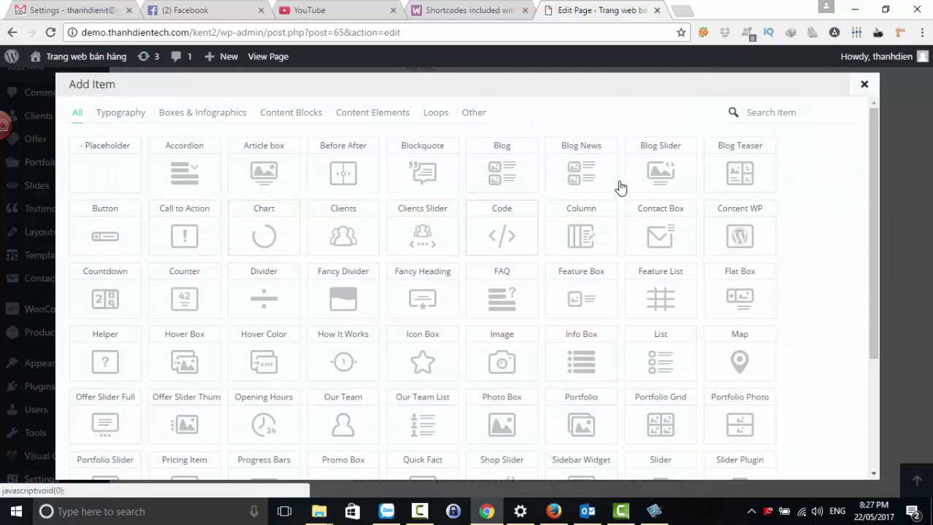
pyautogui.click(752, 113)
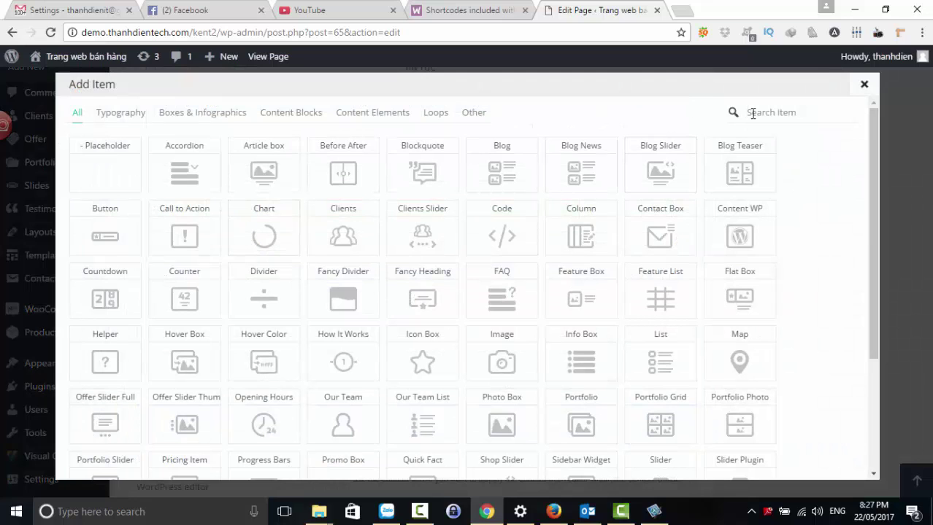
pyautogui.write('co')
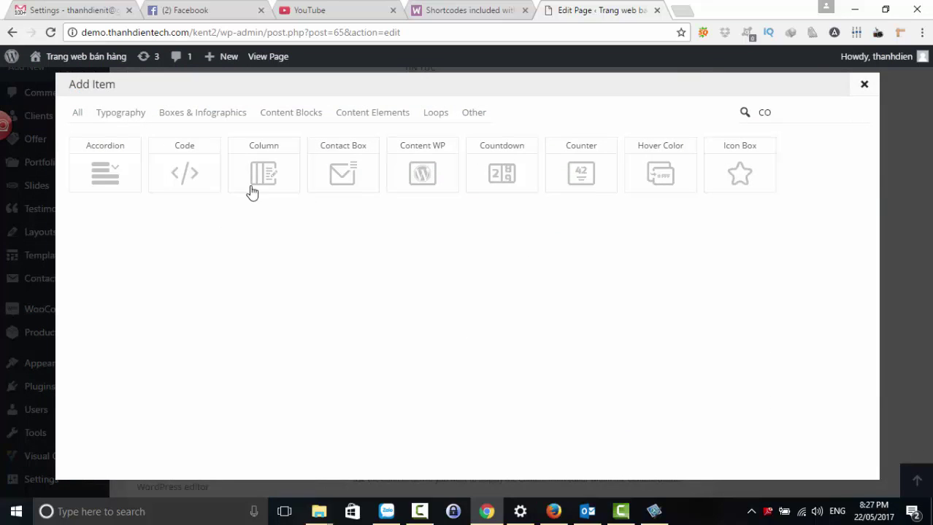
pyautogui.click(255, 171)
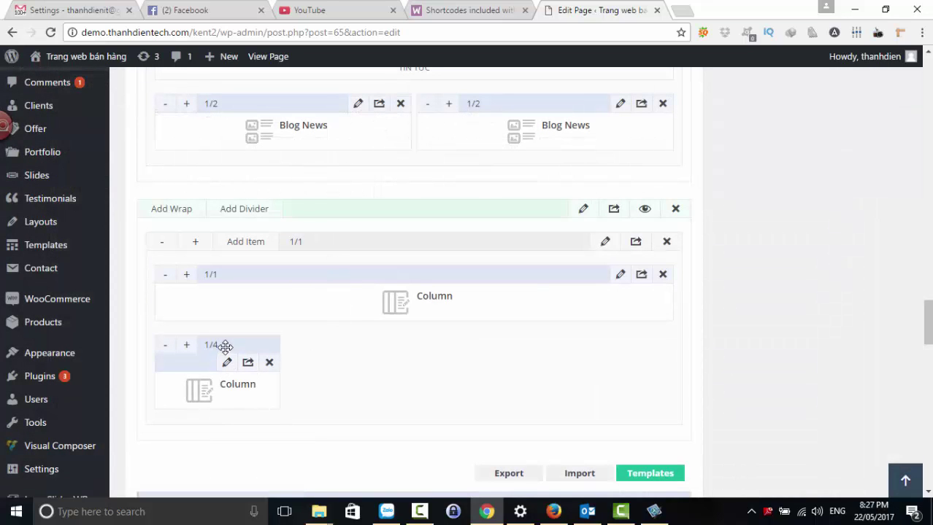
pyautogui.click(186, 345)
pyautogui.click(186, 345)
pyautogui.click(186, 345)
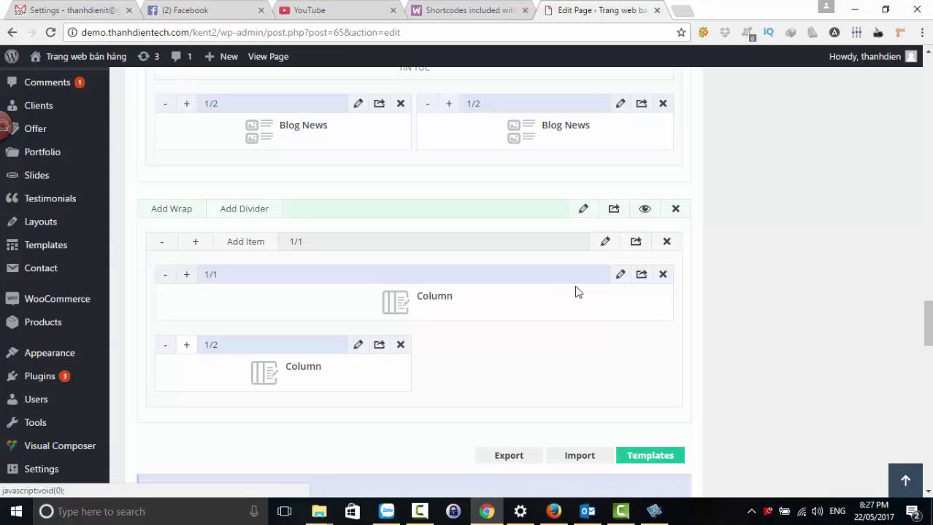
# - Make the second Column's content an H1 heading 'SẢN PHẨM MỚI NHẤT' and save it
pyautogui.click(619, 276)
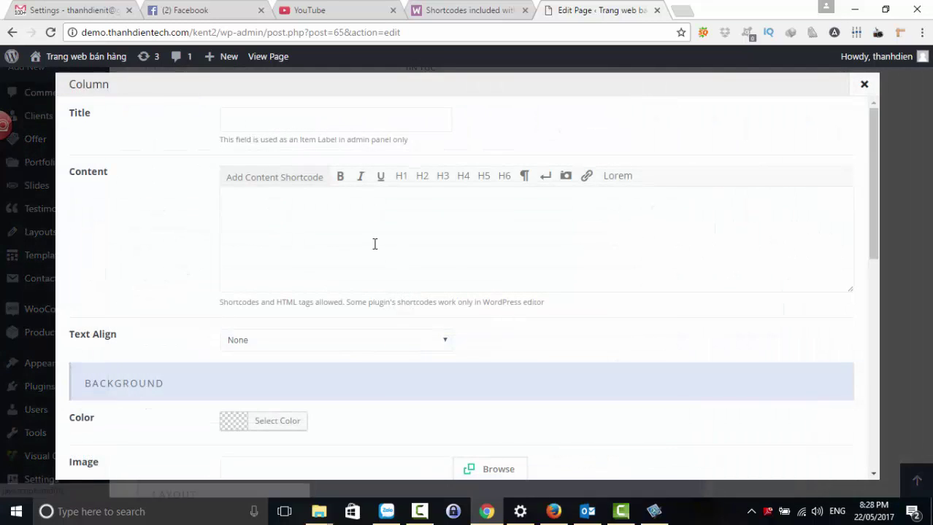
pyautogui.press('BackSpace')
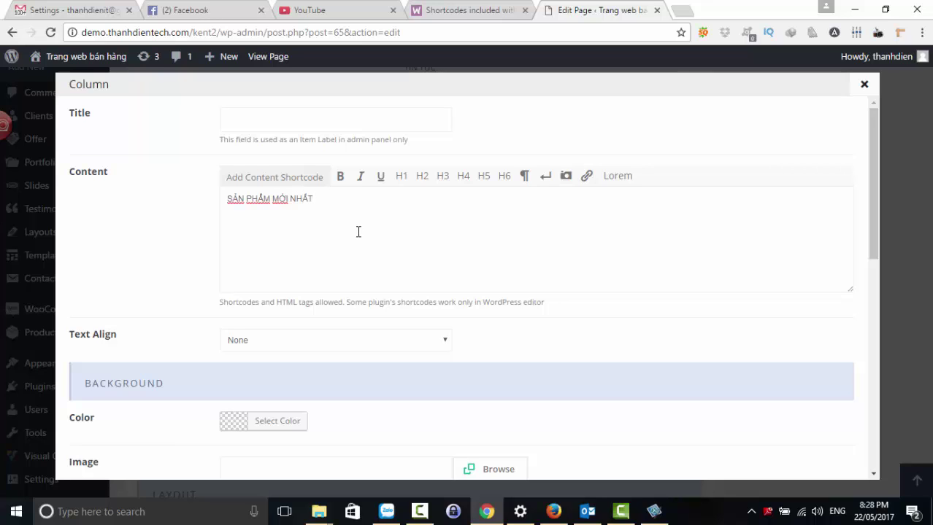
pyautogui.moveTo(320, 205); pyautogui.dragTo(217, 202)
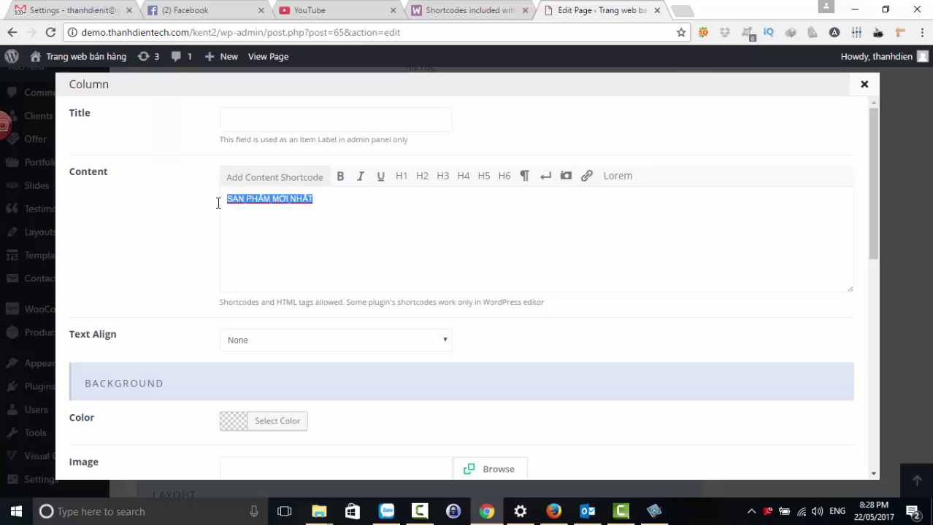
pyautogui.click(403, 184)
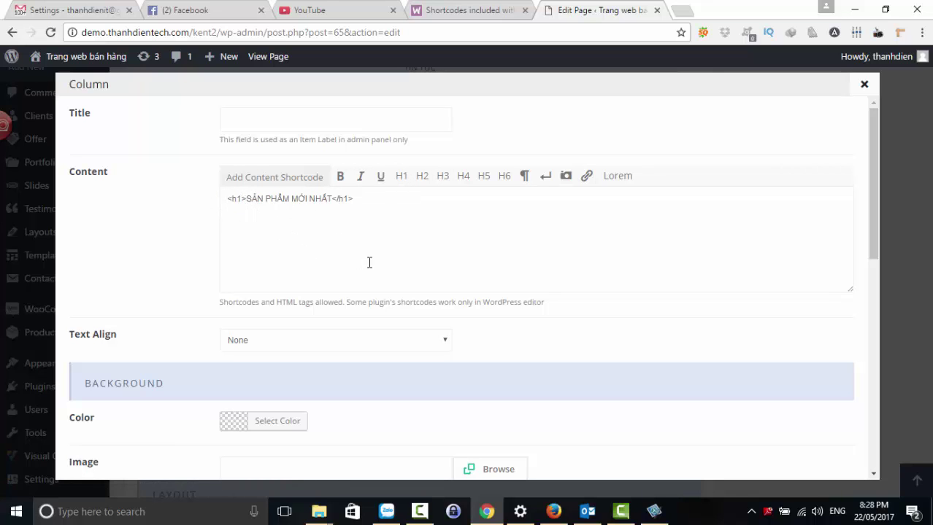
pyautogui.scroll(-10, 641, 306)
pyautogui.click(798, 457)
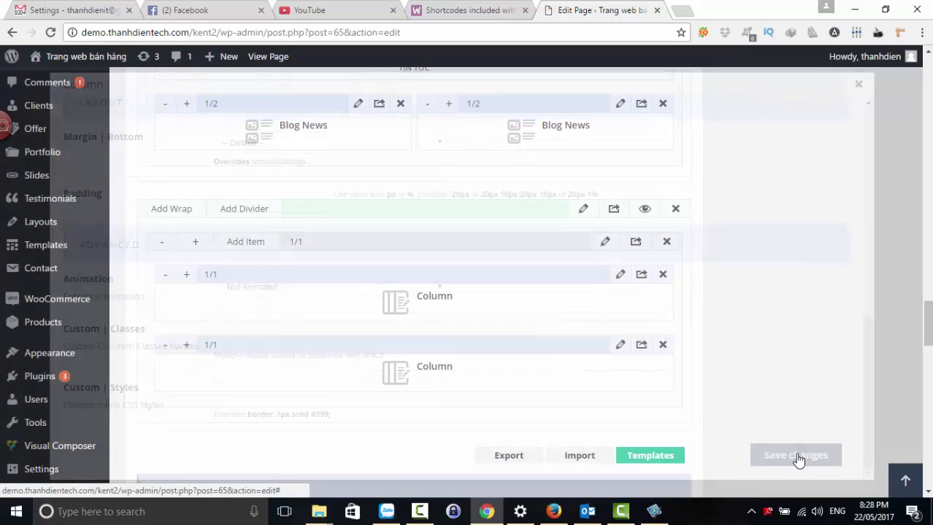
# - Update the home page to save all builder changes
pyautogui.scroll(10, 816, 284)
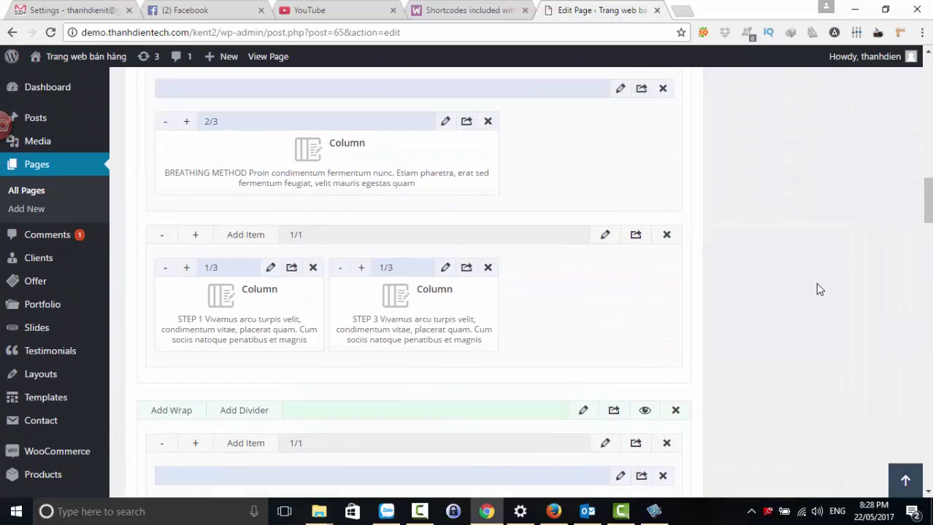
pyautogui.scroll(15, 818, 287)
pyautogui.click(879, 235)
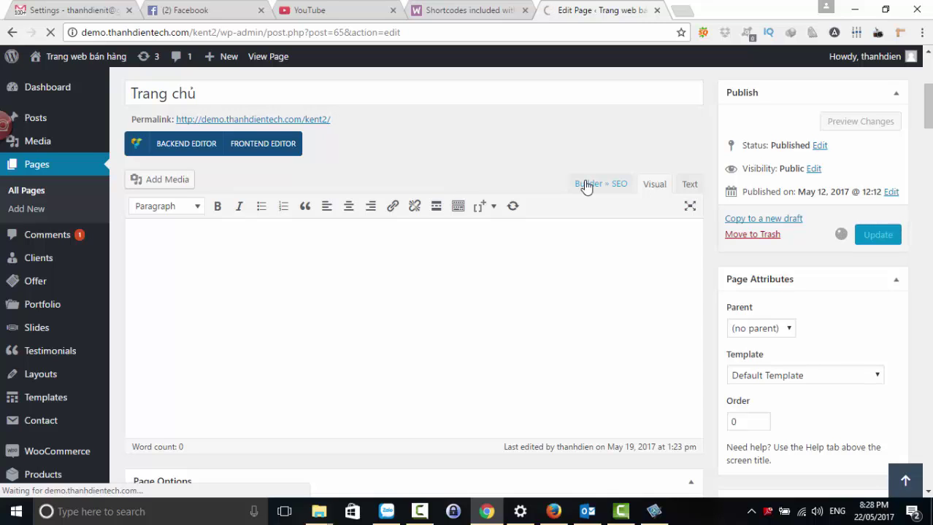
# - Open the live site in a new tab
pyautogui.moveTo(67, 64)
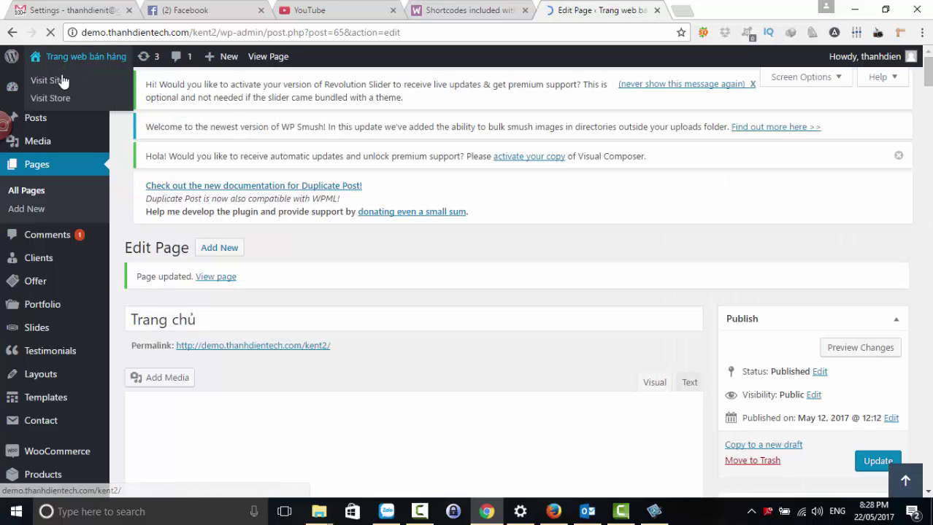
pyautogui.rightClick(51, 86)
pyautogui.click(67, 90)
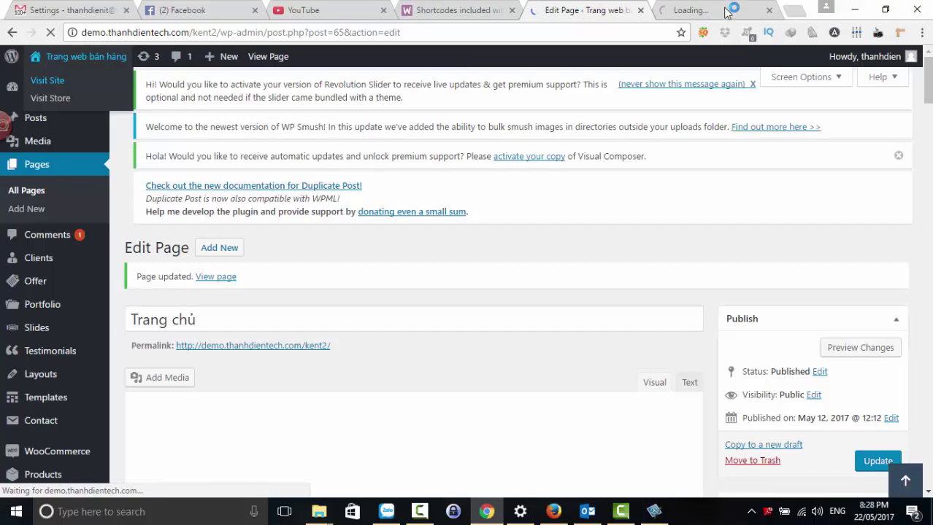
pyautogui.click(717, 8)
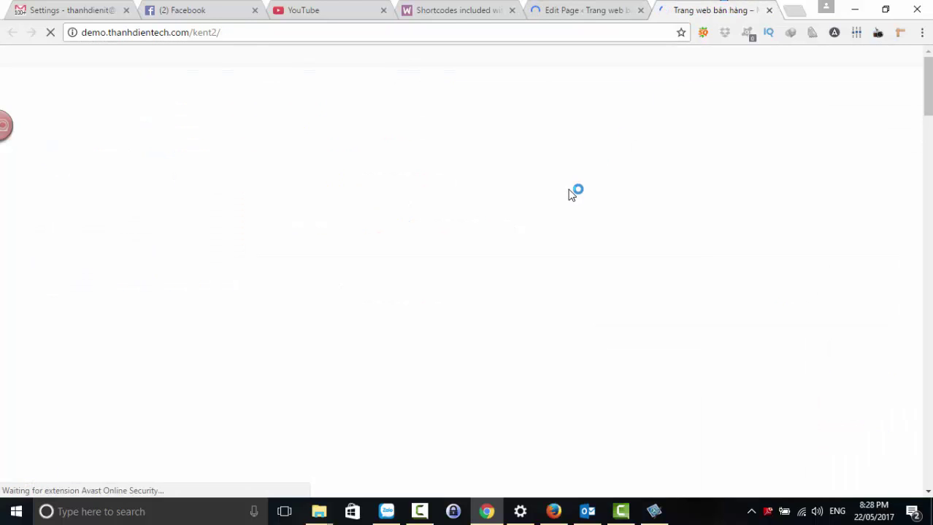
# - Check the four-column product grid and select the 'SẢN PHẨM MỚI NHẤT' heading text
pyautogui.scroll(-20, 570, 194)
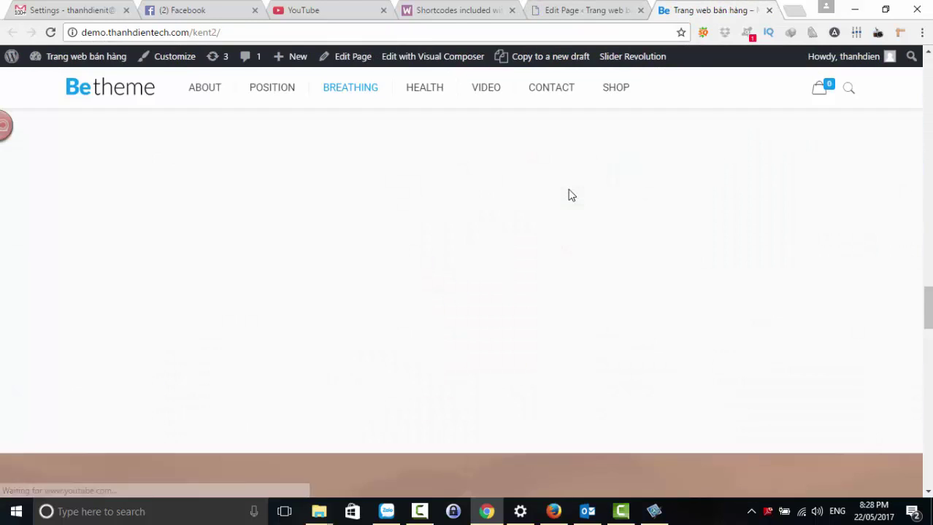
pyautogui.scroll(-8, 570, 196)
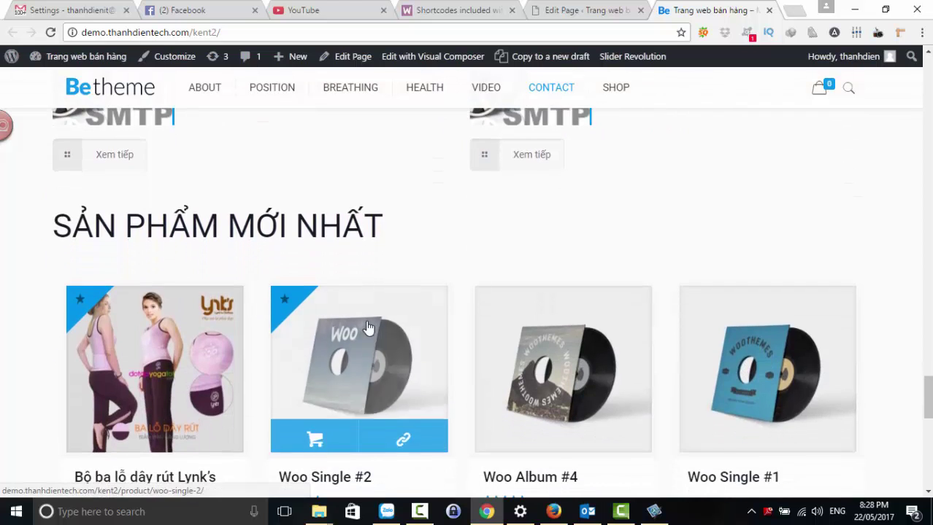
pyautogui.scroll(-2, 307, 365)
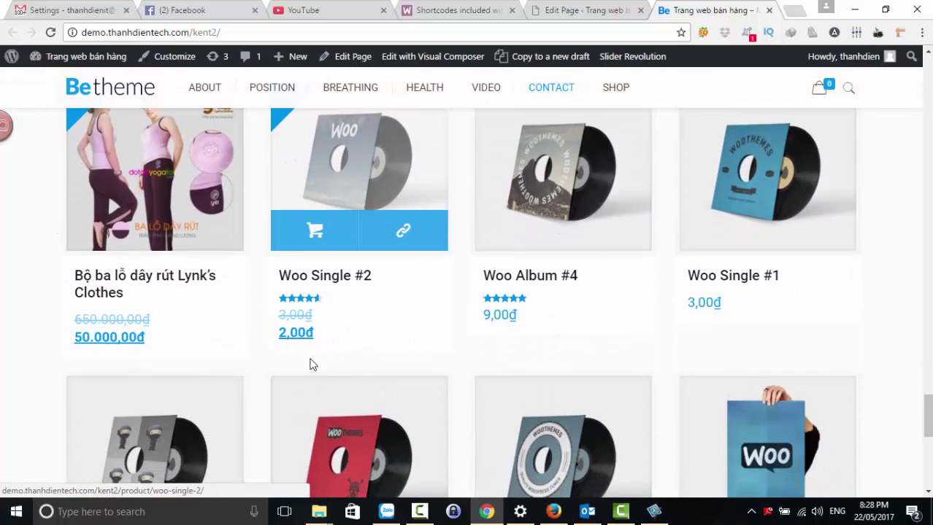
pyautogui.scroll(-7, 559, 355)
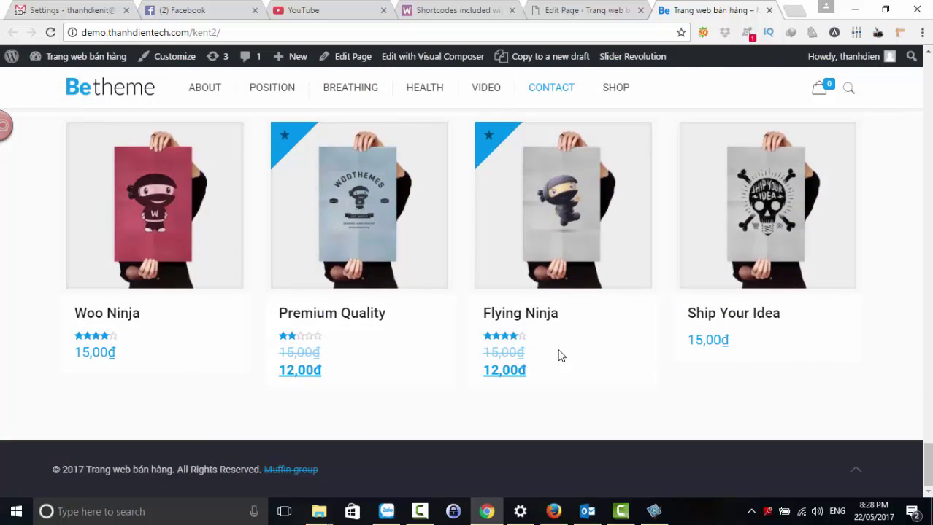
pyautogui.scroll(10, 559, 355)
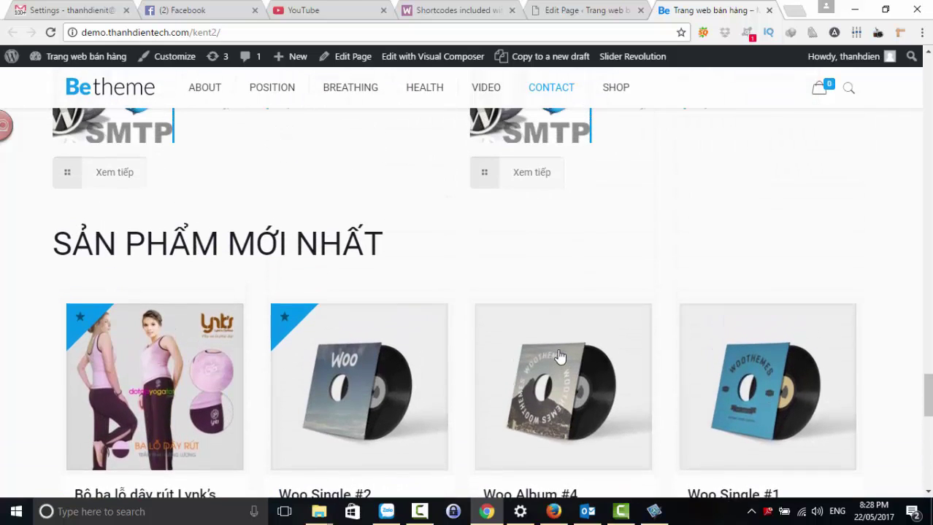
pyautogui.scroll(1, 559, 356)
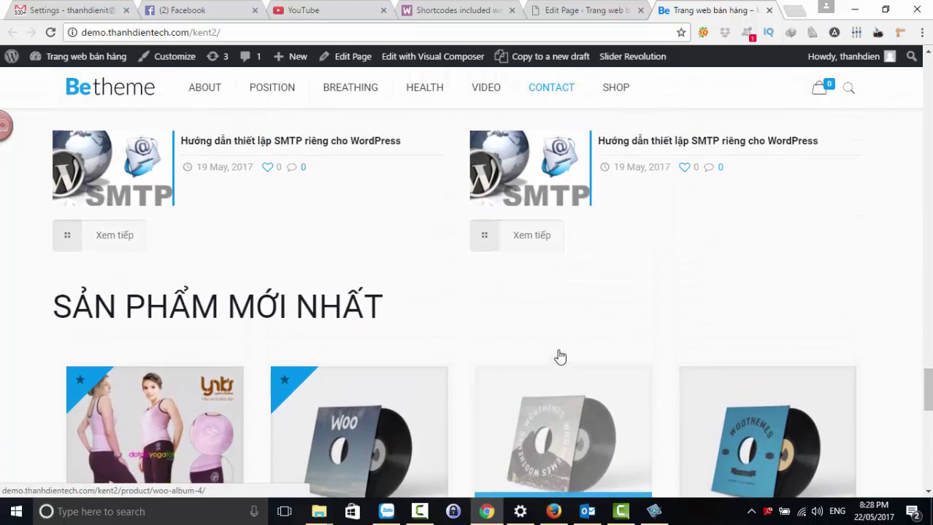
pyautogui.moveTo(401, 337); pyautogui.dragTo(65, 319)
pyautogui.scroll(-7, 642, 328)
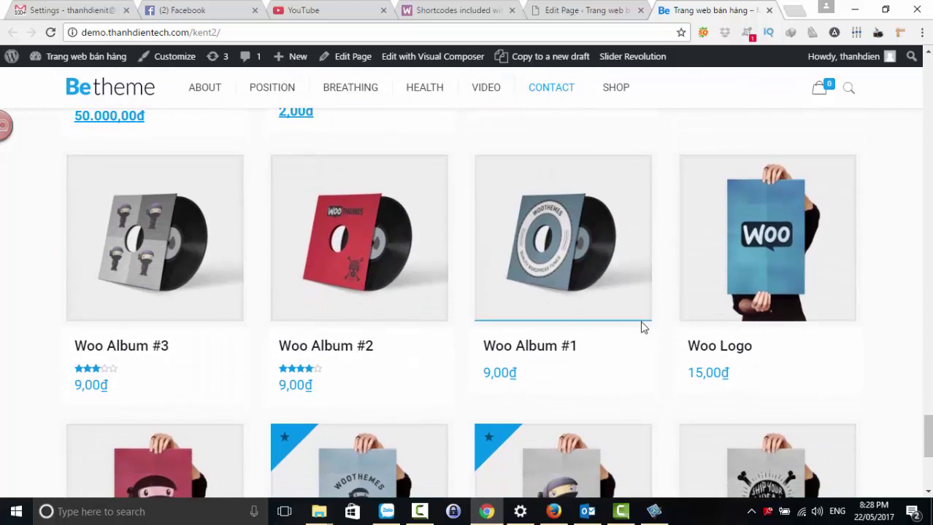
pyautogui.scroll(7, 642, 328)
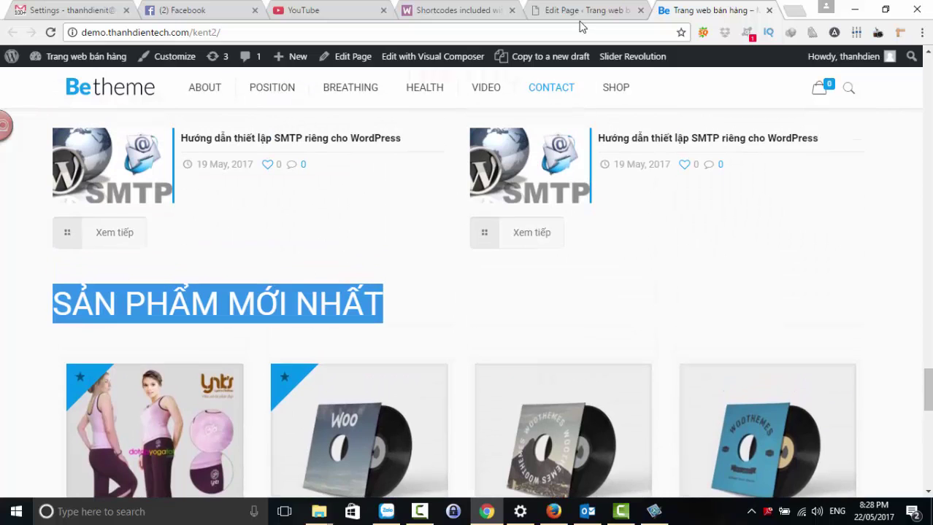
pyautogui.click(437, 10)
# - Jump to Product Category and select the [product_category category="appliances"] example
pyautogui.scroll(-3, 686, 281)
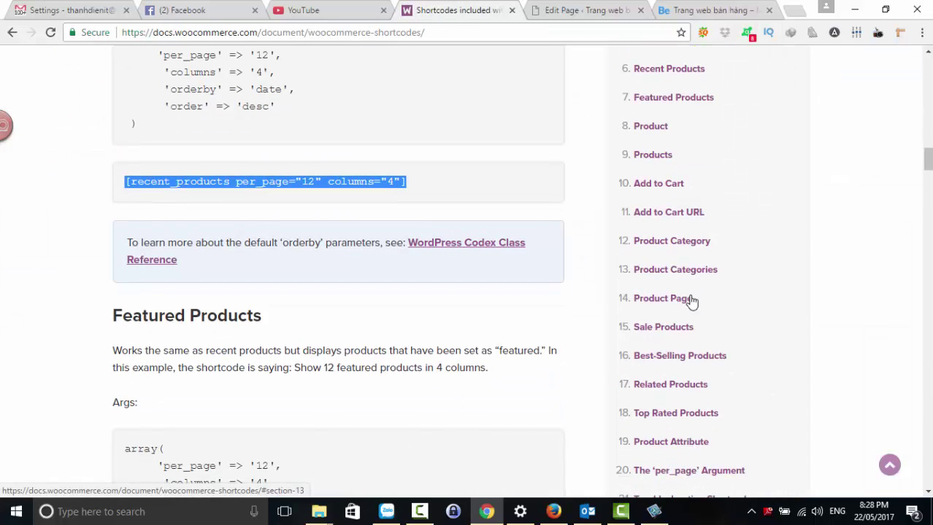
pyautogui.click(675, 243)
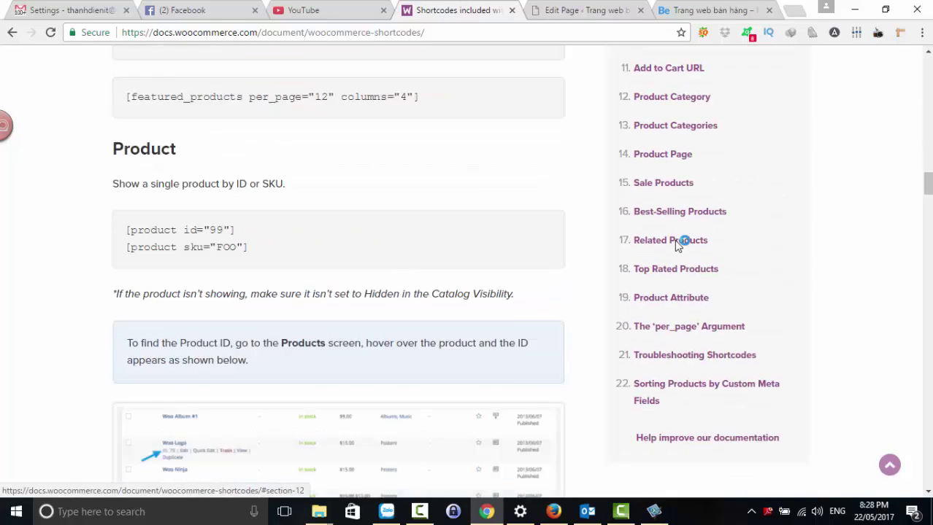
pyautogui.scroll(-4, 241, 395)
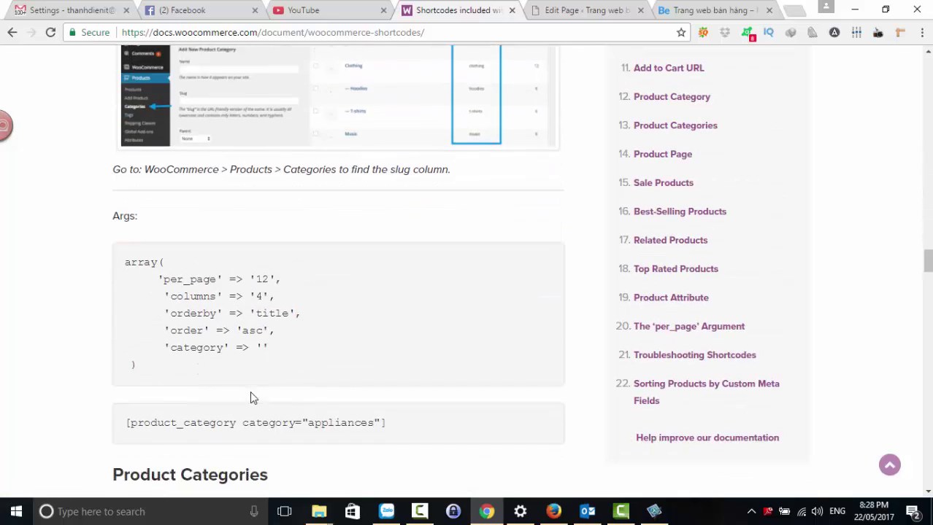
pyautogui.moveTo(400, 326); pyautogui.dragTo(133, 320)
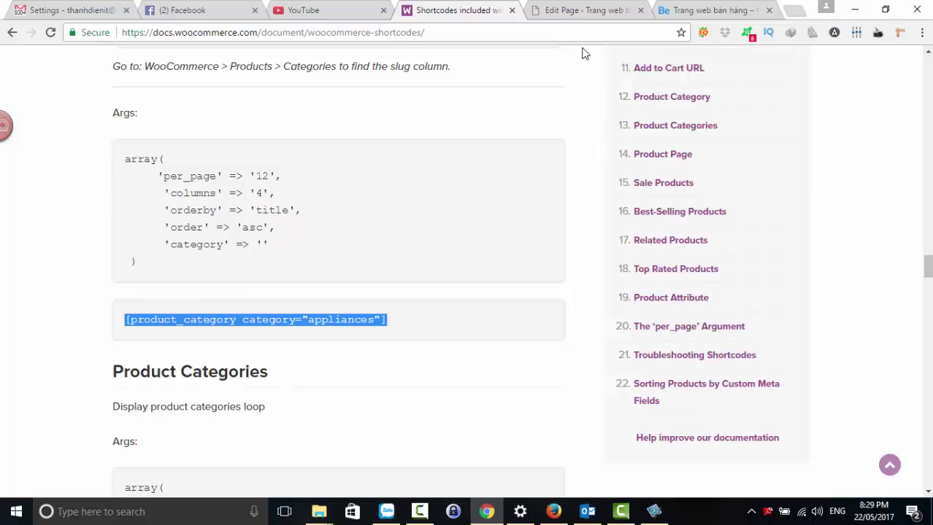
pyautogui.scroll(2, 584, 54)
# - Look up the Albums slug 'albums' in Products > Categories, then go back to the home page editor
pyautogui.click(582, 10)
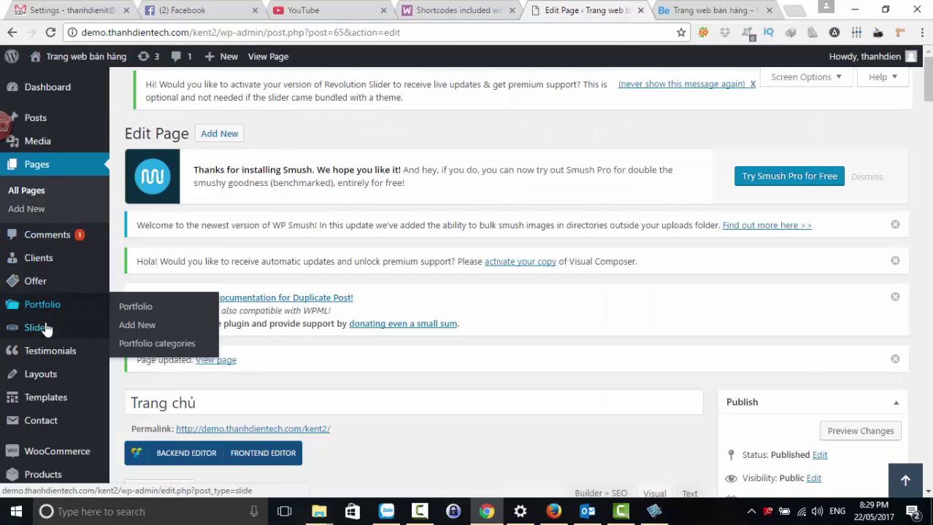
pyautogui.scroll(-2, 46, 335)
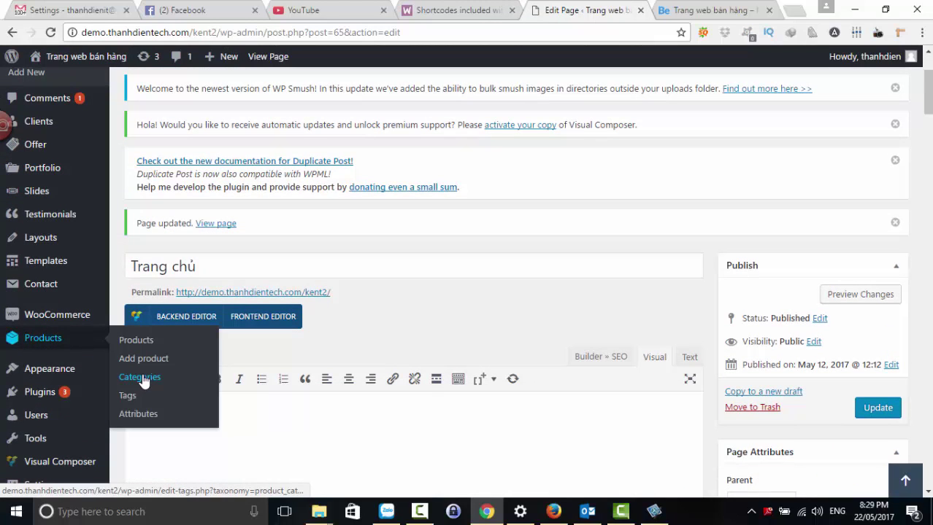
pyautogui.click(139, 377)
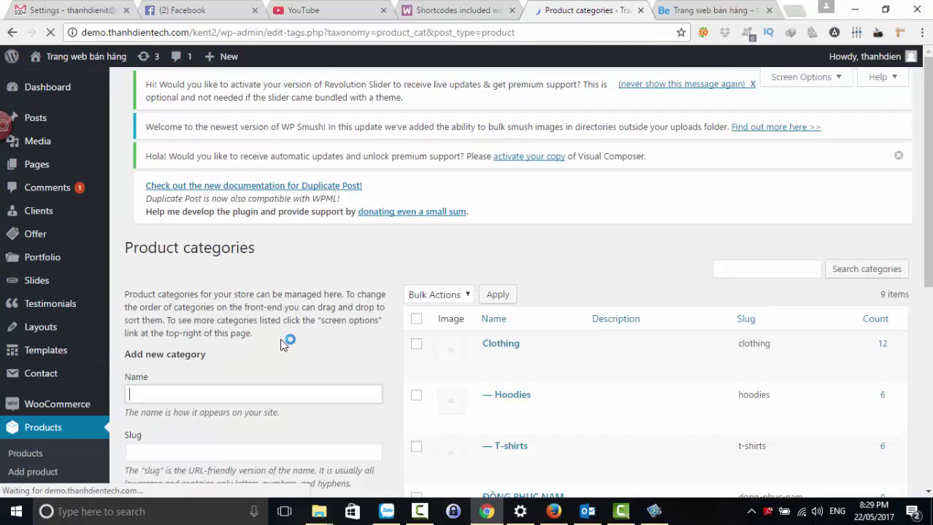
pyautogui.scroll(-3, 280, 338)
pyautogui.scroll(-3, 306, 341)
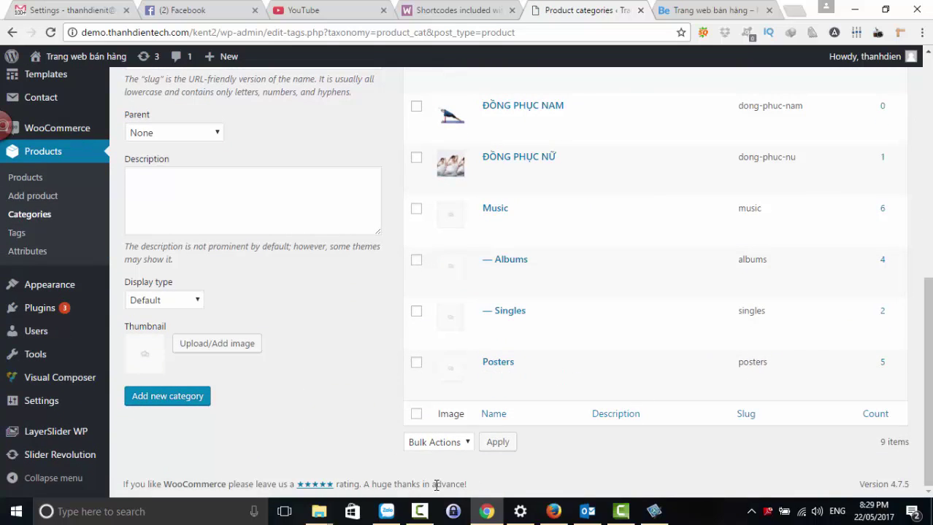
pyautogui.moveTo(507, 373)
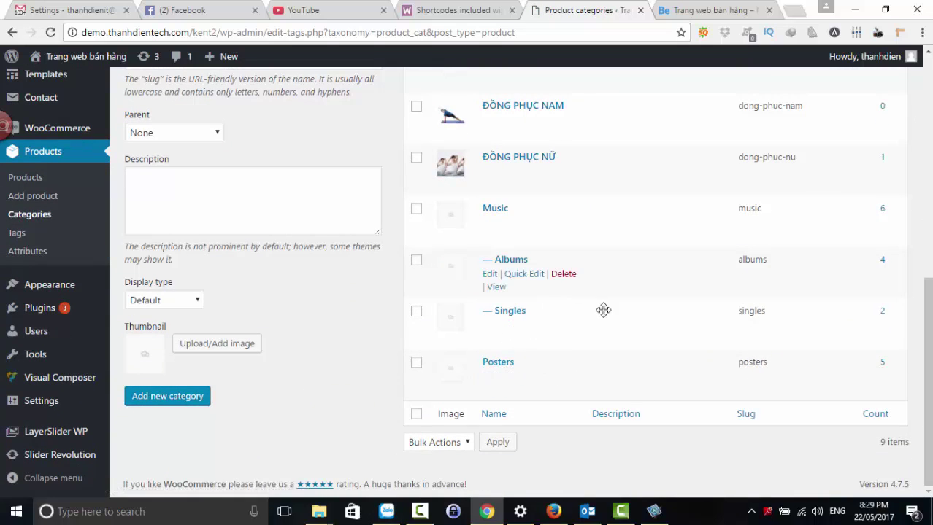
pyautogui.scroll(1, 866, 295)
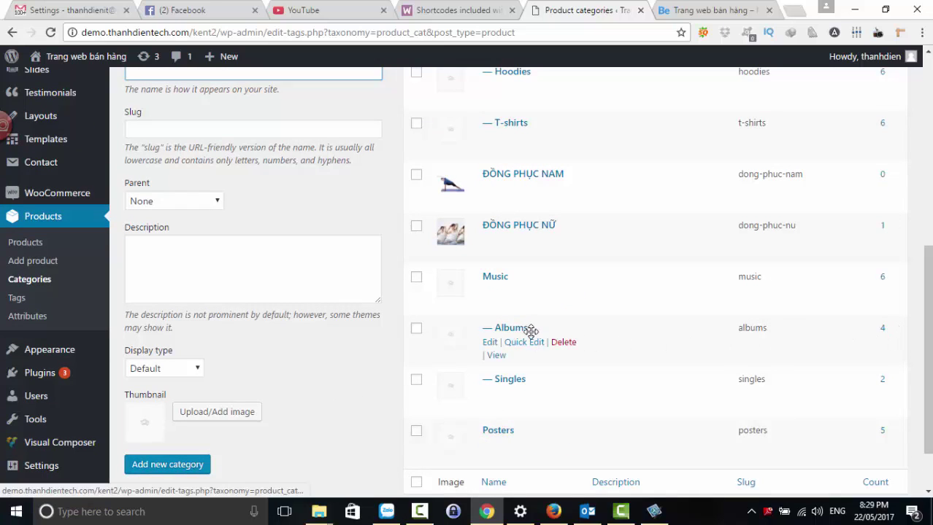
pyautogui.click(11, 35)
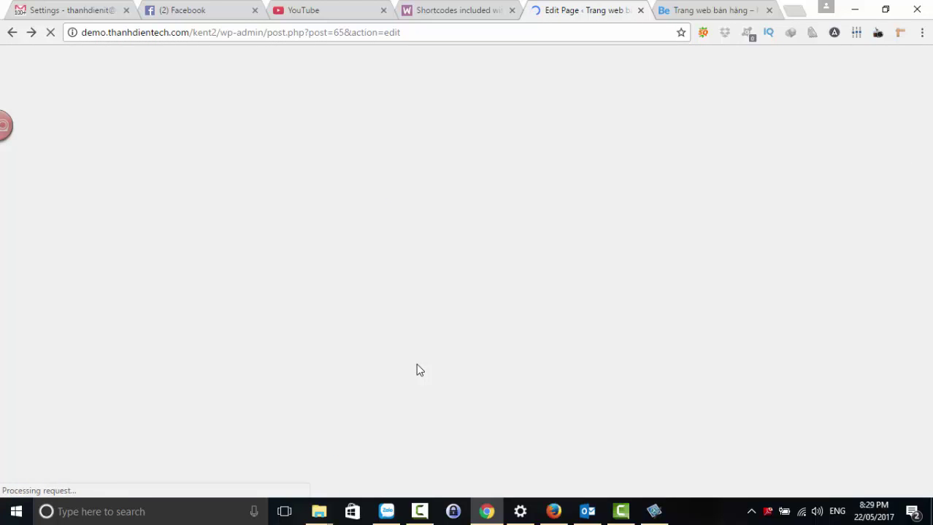
# - Scroll the loaded Muffin Builder layout down to the wrap holding the 'SẢN PHẨM MỚI NHẤT' column
pyautogui.scroll(-5, 417, 363)
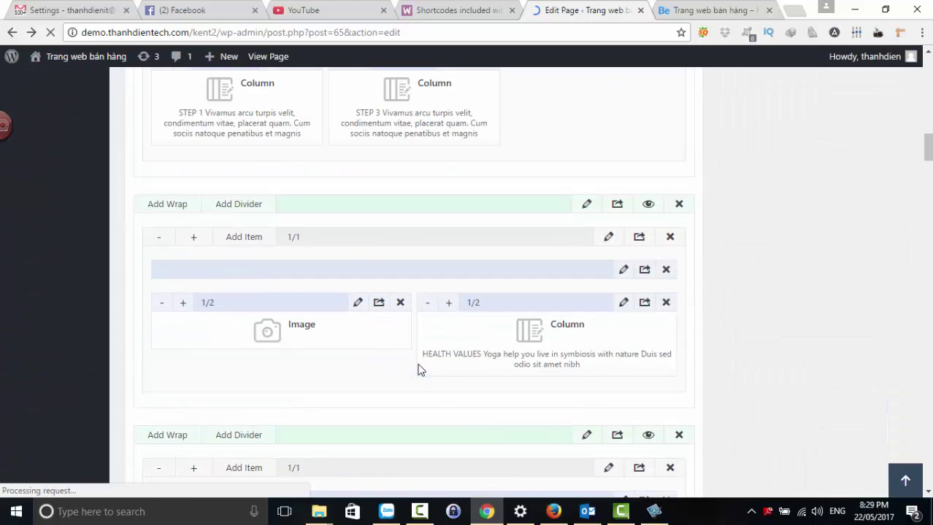
pyautogui.scroll(-15, 417, 370)
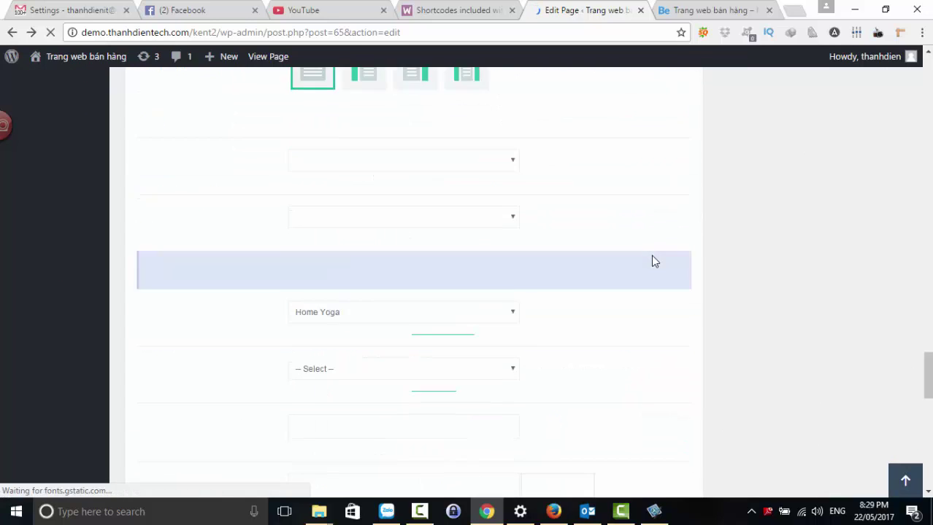
pyautogui.scroll(4, 654, 261)
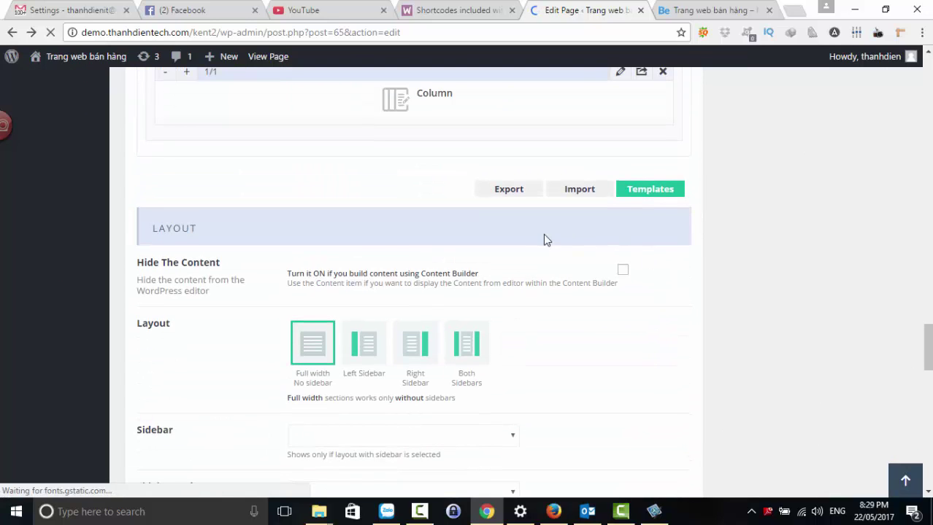
pyautogui.scroll(-6, 551, 271)
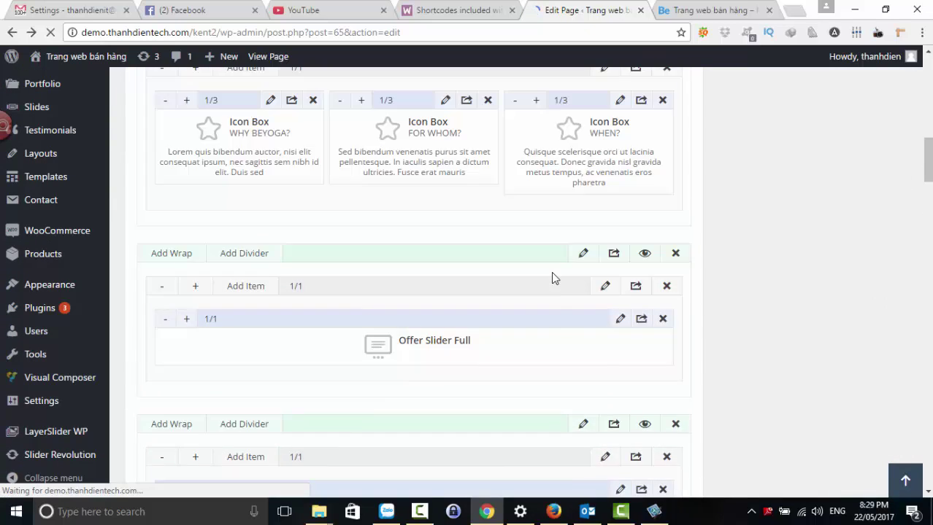
pyautogui.scroll(-10, 551, 272)
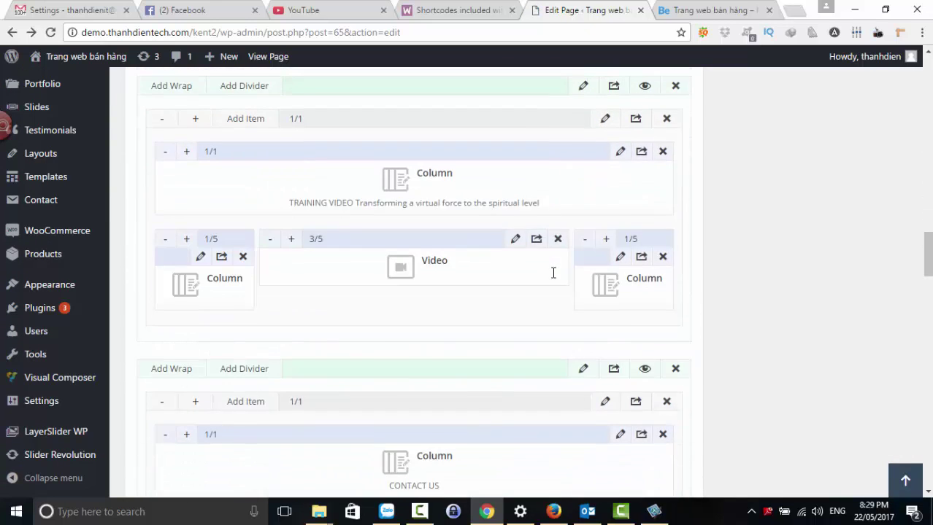
pyautogui.scroll(-10, 553, 272)
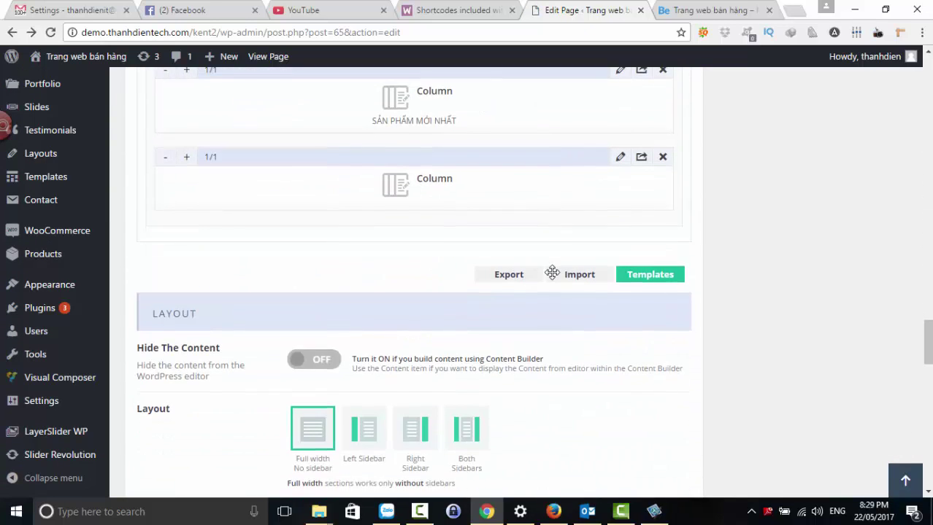
pyautogui.scroll(2, 553, 273)
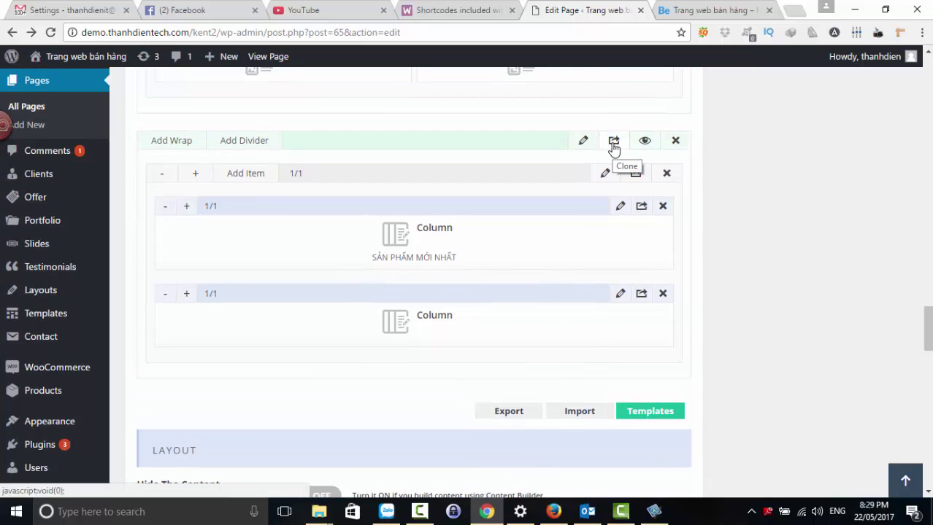
# - Duplicate the wrap and replace the second column's [recent_products] with [product_category category="albums"], then save
pyautogui.click(614, 140)
pyautogui.scroll(-3, 525, 219)
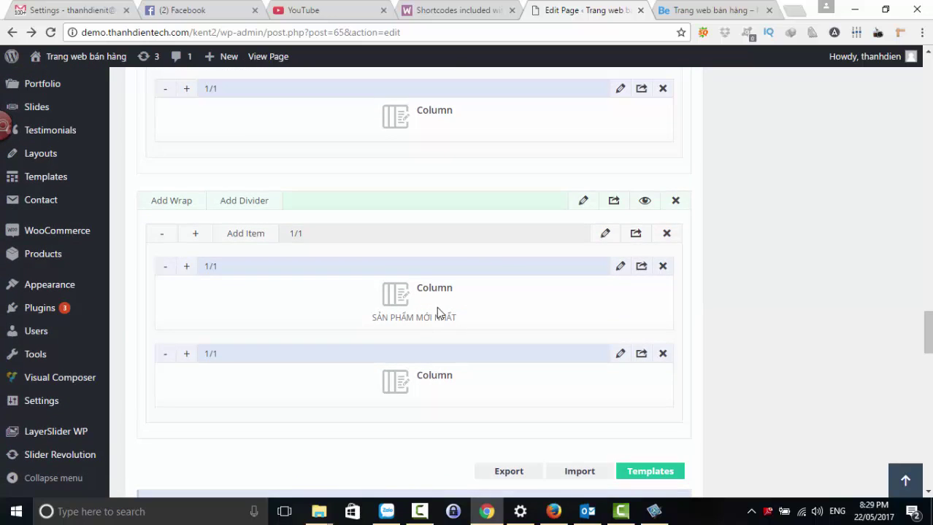
pyautogui.click(618, 357)
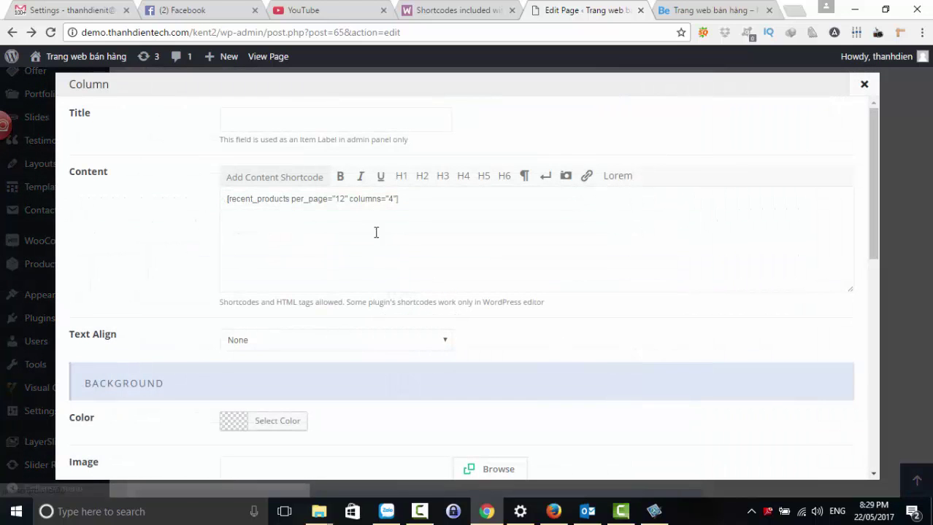
pyautogui.moveTo(413, 205); pyautogui.dragTo(198, 202)
pyautogui.write('[product_category category="appliances"]')
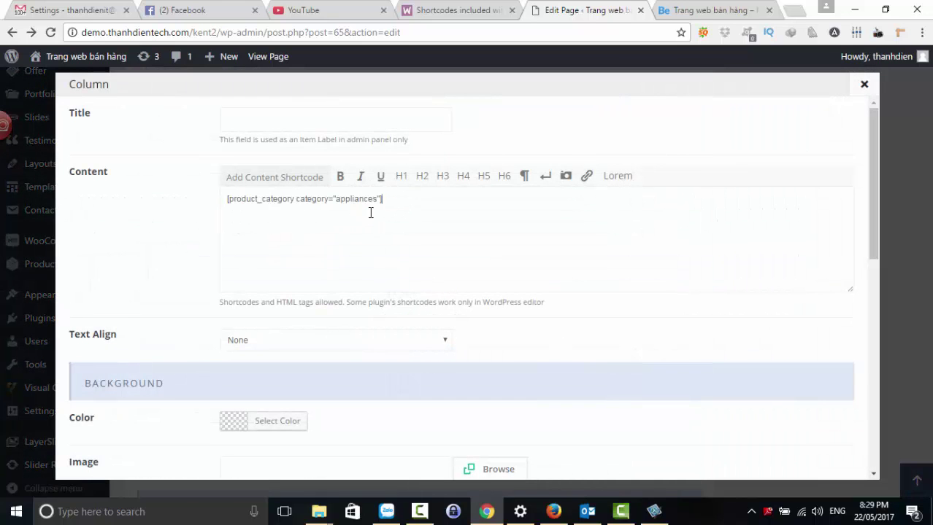
pyautogui.moveTo(348, 201); pyautogui.dragTo(340, 202)
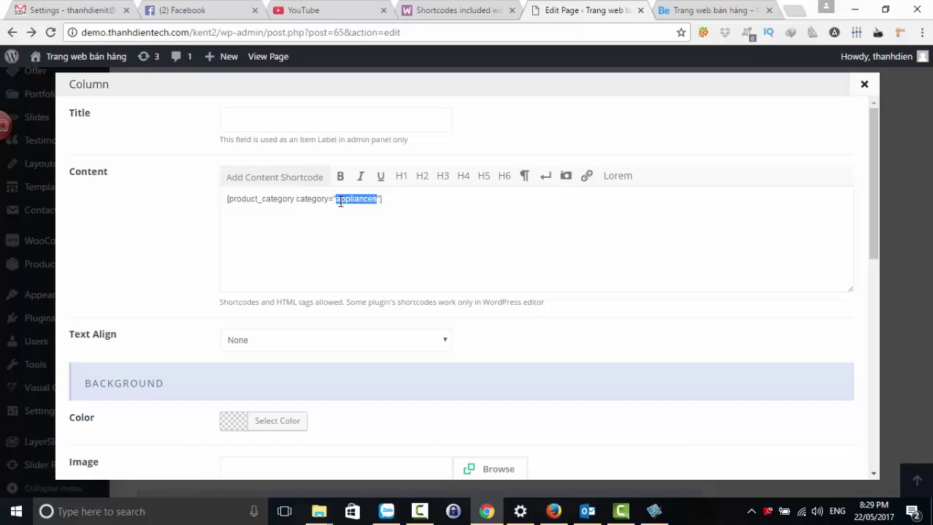
pyautogui.write('a')
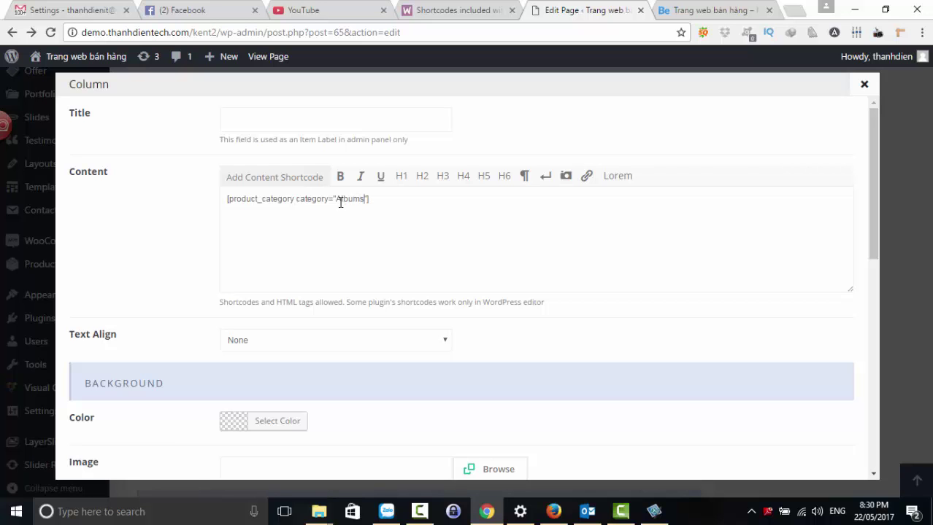
pyautogui.scroll(-6, 545, 423)
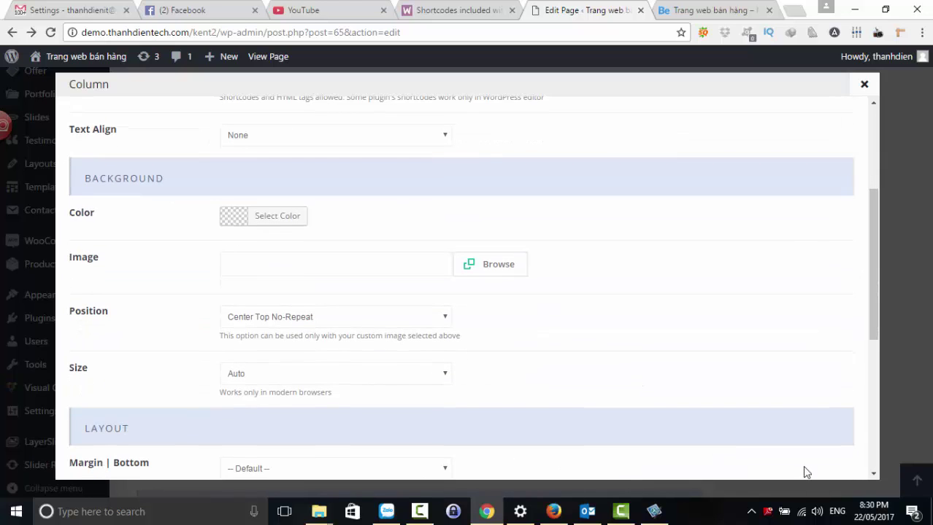
pyautogui.scroll(-3, 796, 458)
pyautogui.click(797, 456)
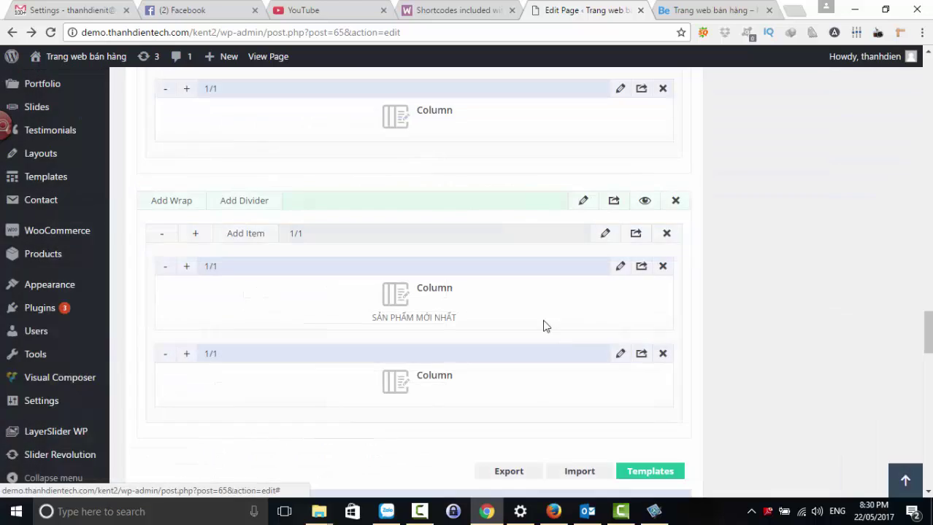
# - Replace the 'SẢN PHẨM MỚI NHẤT' heading text with an Album heading wrapped in <center> tags and save
pyautogui.click(619, 268)
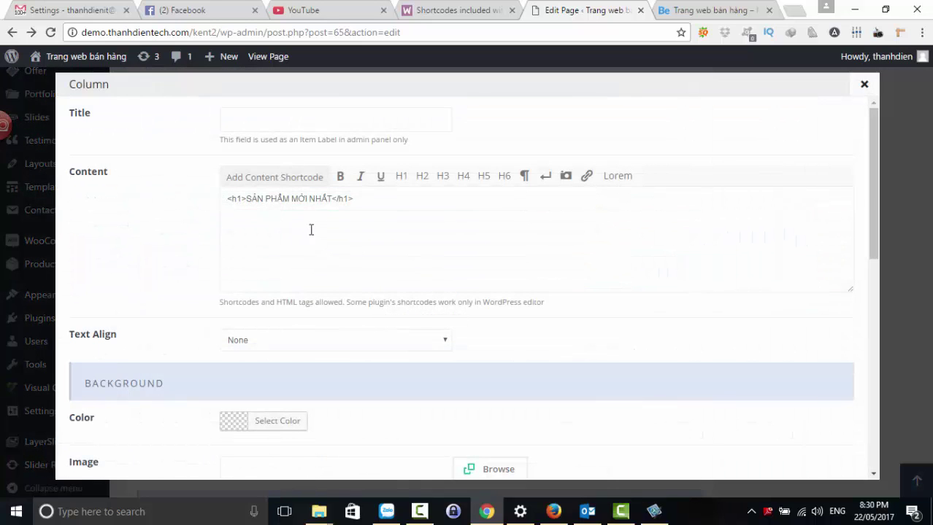
pyautogui.moveTo(330, 199); pyautogui.dragTo(255, 199)
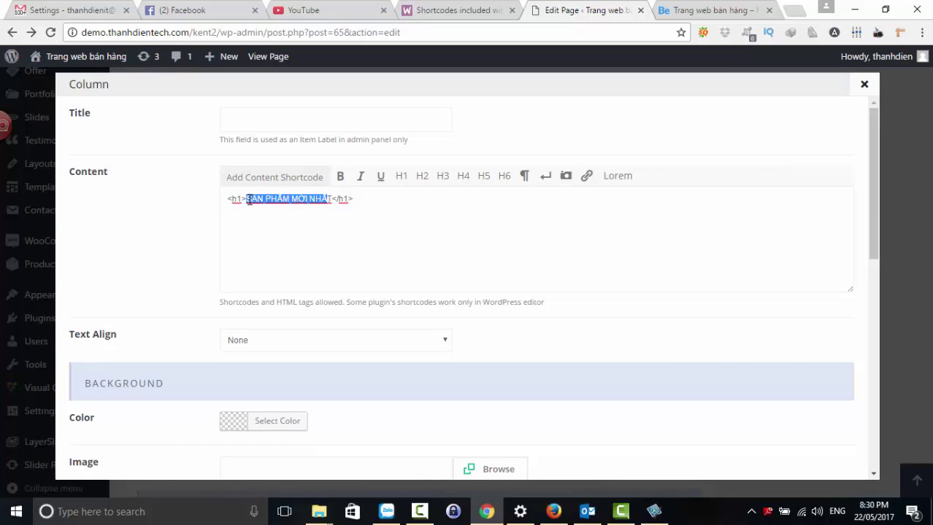
pyautogui.press('BackSpace')
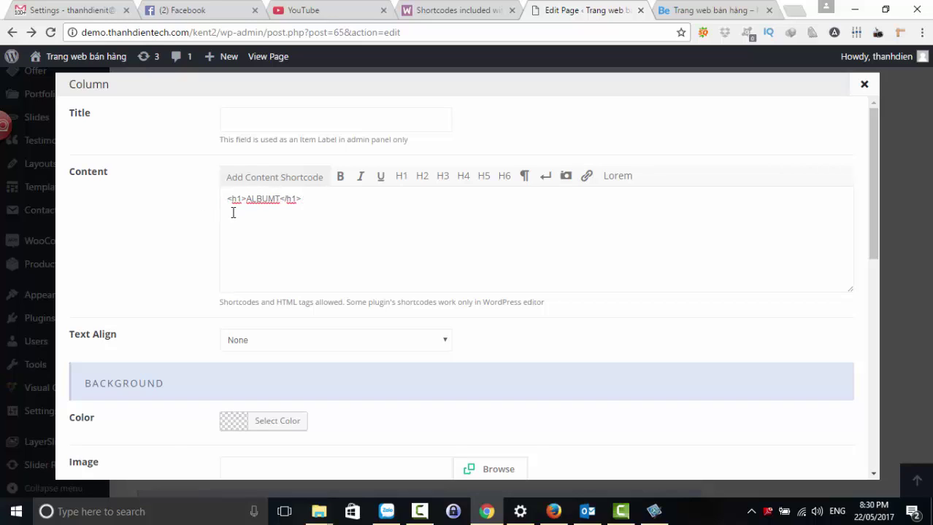
pyautogui.write('<')
pyautogui.press('BackSpace')
pyautogui.press('BackSpace')
pyautogui.write('center>')
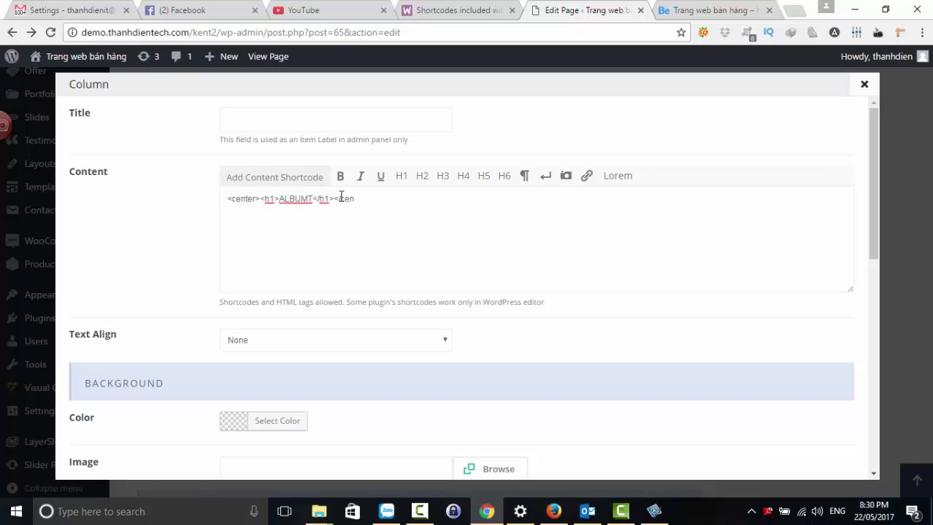
pyautogui.scroll(-8, 495, 288)
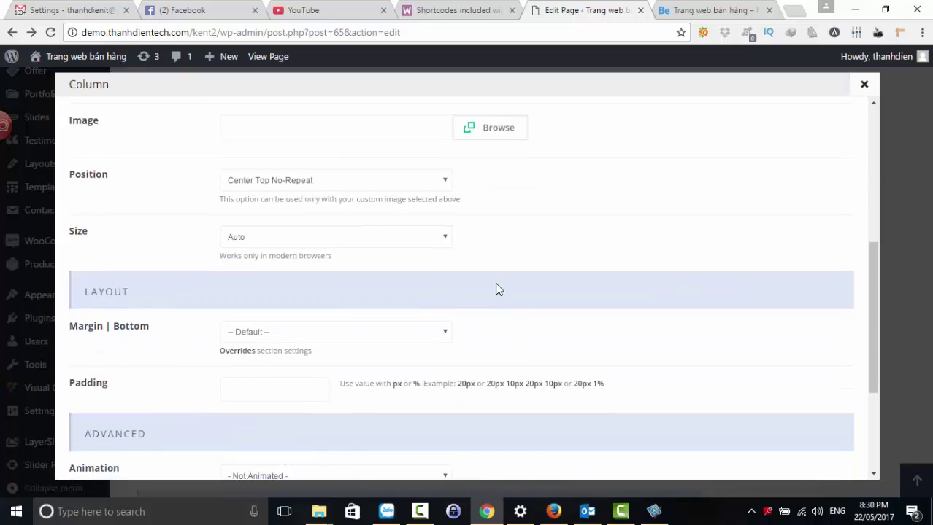
pyautogui.click(798, 455)
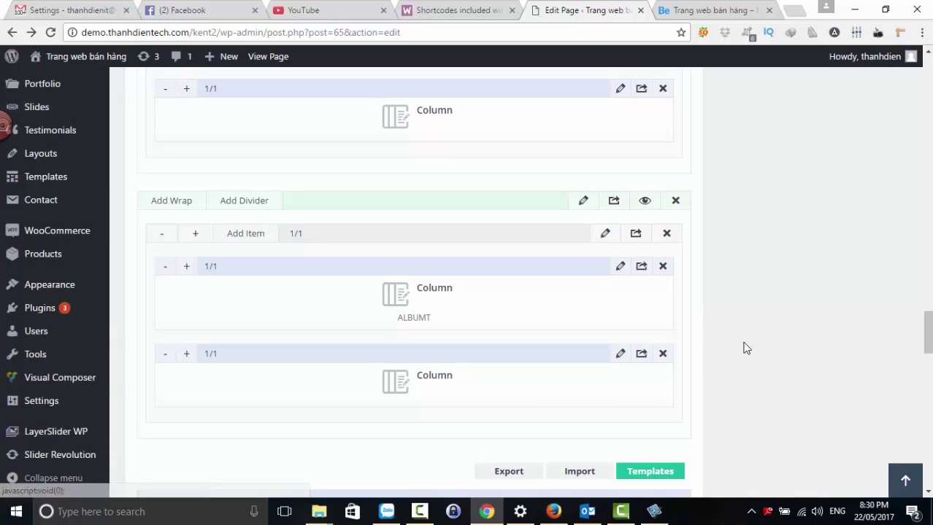
# - Correct the misspelled 'ALBUMT' heading to 'Album' and save the column again
pyautogui.click(620, 267)
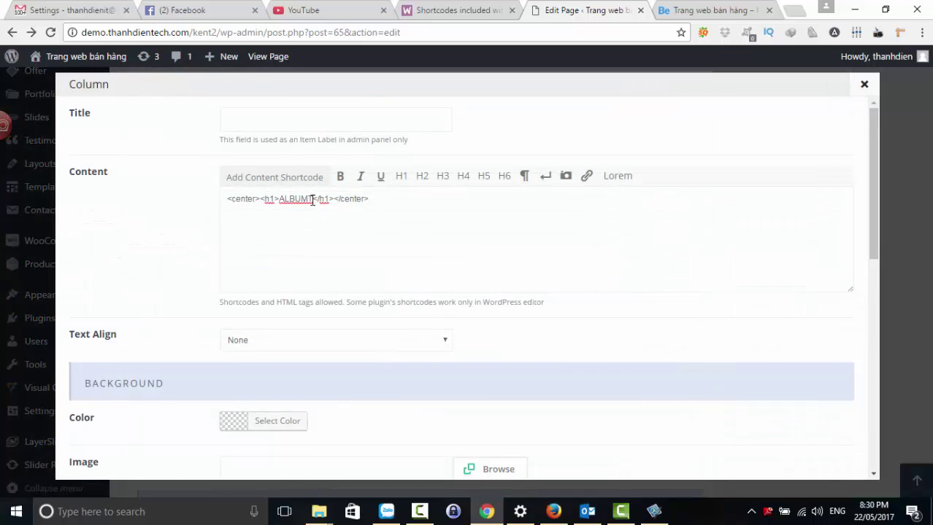
pyautogui.press('BackSpace')
pyautogui.press('BackSpace')
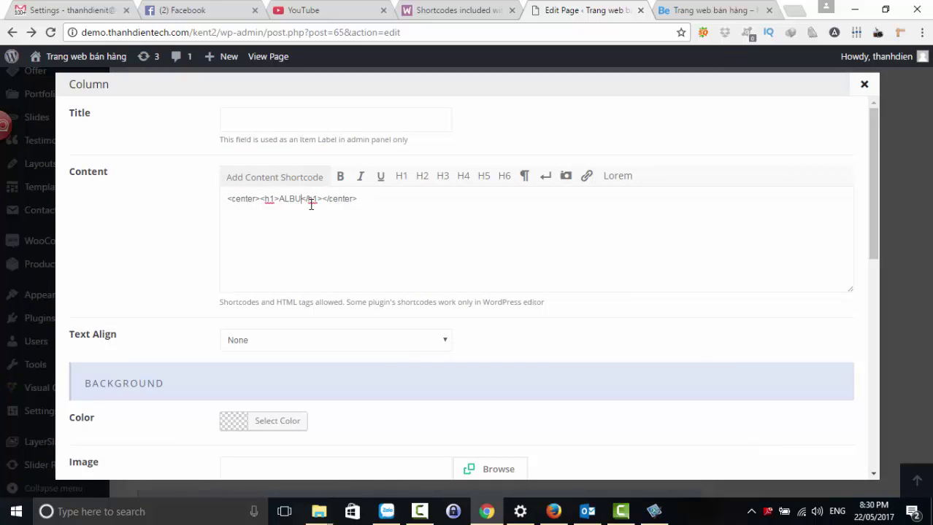
pyautogui.write('m')
pyautogui.press('BackSpace')
pyautogui.press('BackSpace')
pyautogui.press('BackSpace')
pyautogui.press('BackSpace')
pyautogui.write('lbum')
pyautogui.scroll(-10, 454, 273)
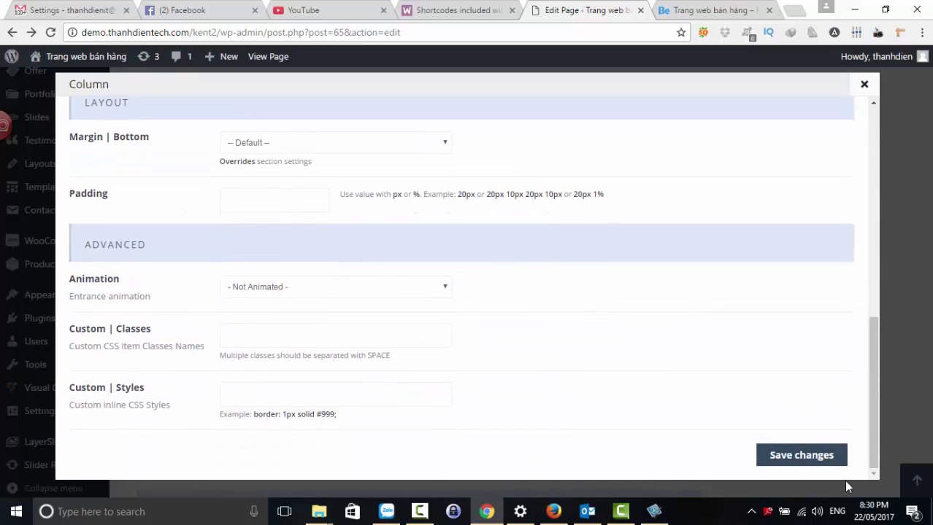
pyautogui.click(812, 454)
pyautogui.scroll(15, 784, 341)
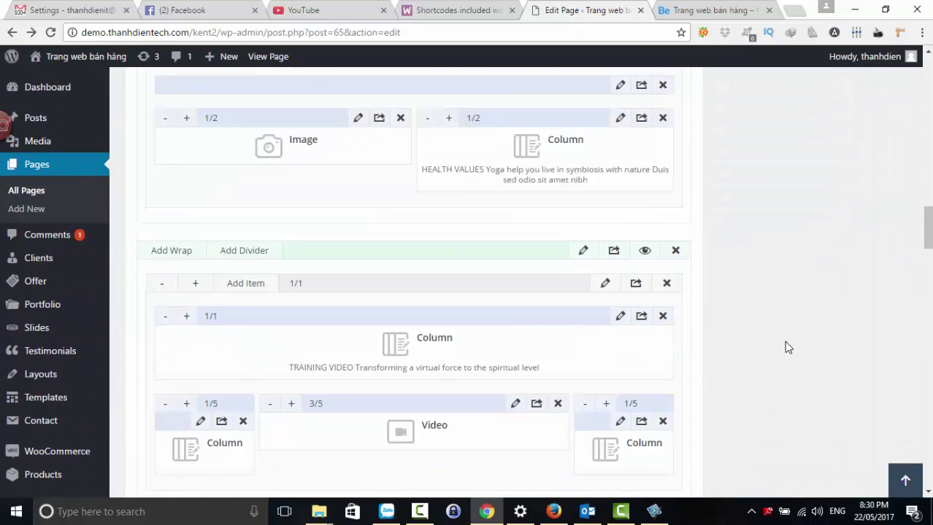
# - Update the home page and reload the live front page to see the changes
pyautogui.scroll(5, 784, 341)
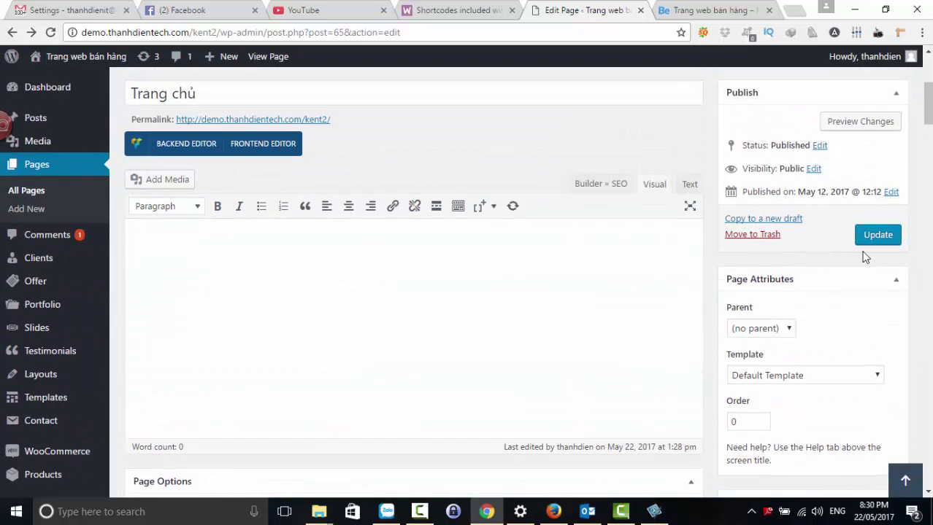
pyautogui.click(870, 237)
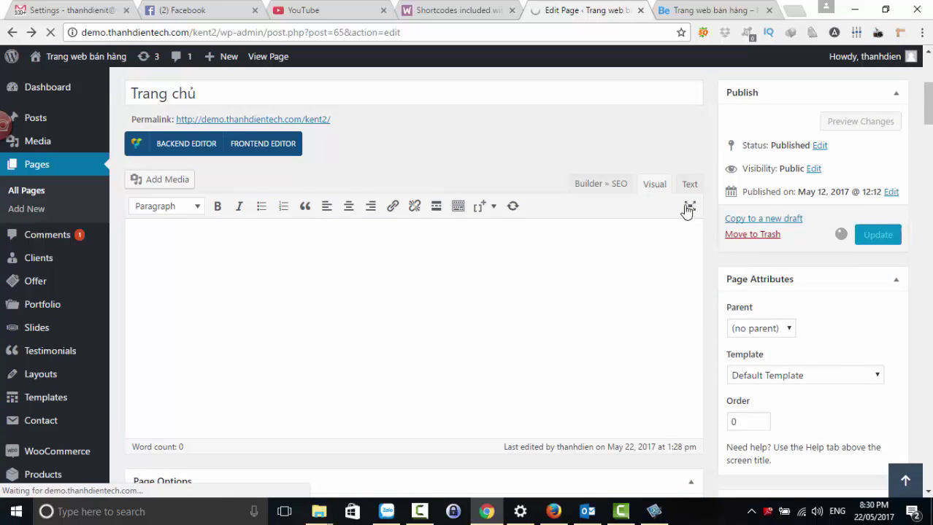
pyautogui.click(702, 11)
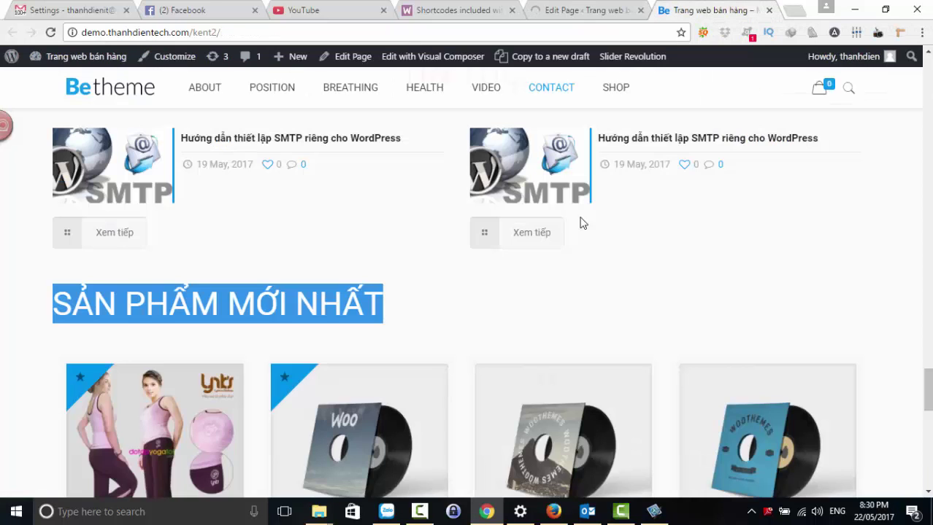
pyautogui.press('F5')
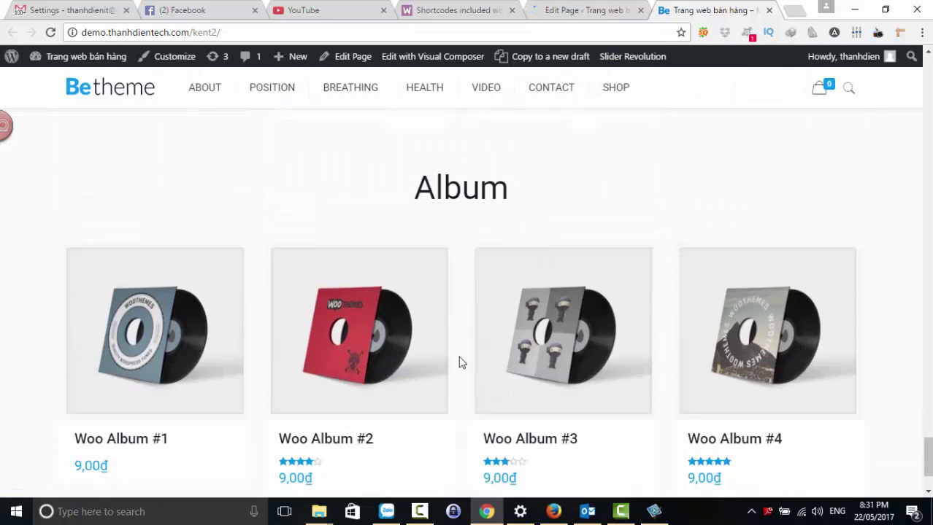
# - Scroll the live home page down to the new Album grid showing Woo Album #1–#4
pyautogui.scroll(-2, 554, 335)
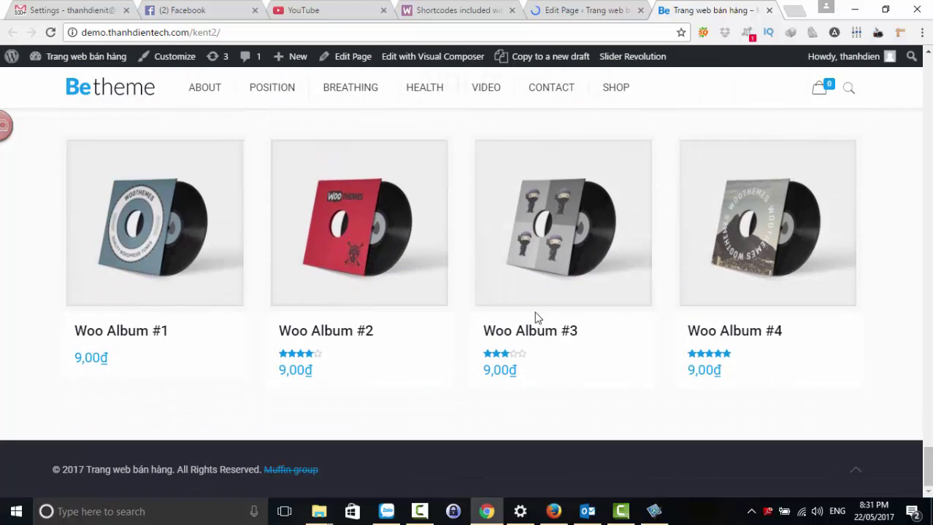
pyautogui.scroll(10, 535, 317)
pyautogui.scroll(-3, 537, 319)
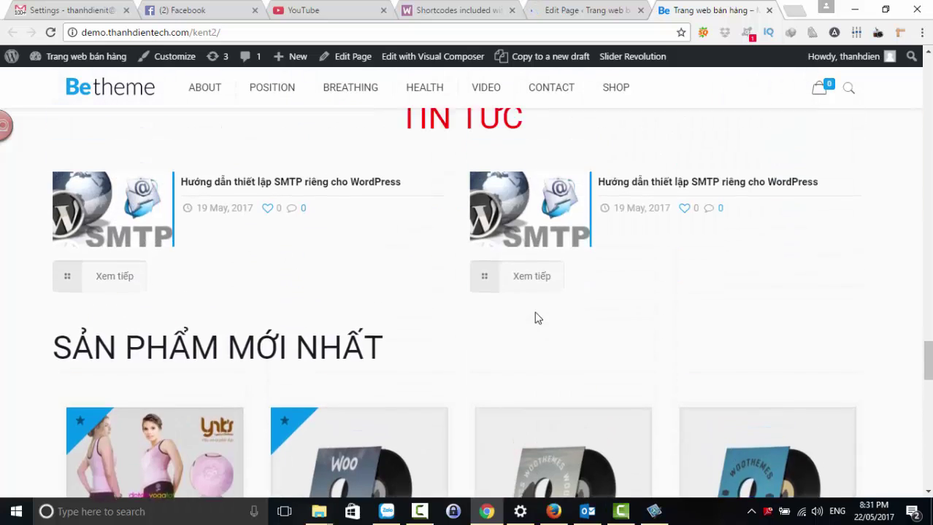
pyautogui.scroll(-5, 536, 319)
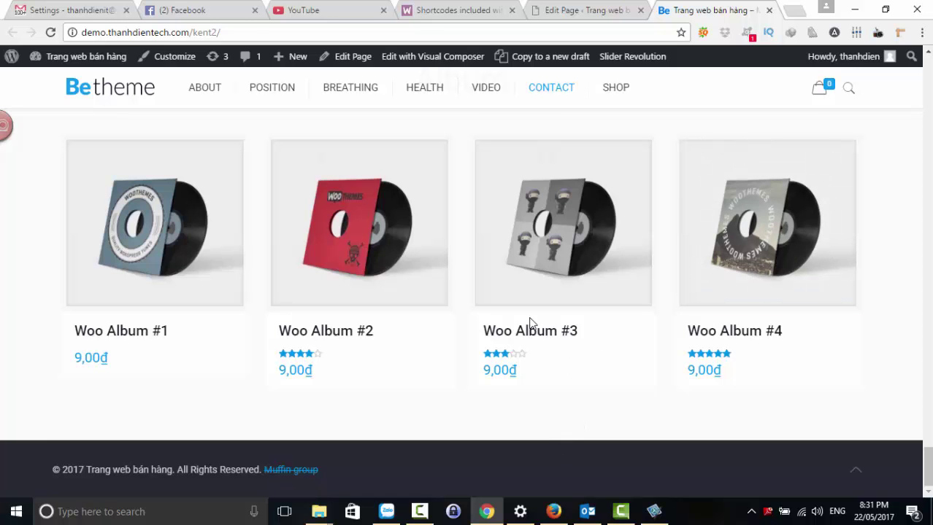
pyautogui.hotkey('ctrl', 'shift', 'Tab')
pyautogui.hotkey('ctrl', 'shift', 'Tab')
# - Scroll the WooCommerce shortcodes docs around the Product Category and Add to Cart URL sections
pyautogui.scroll(4, 500, 385)
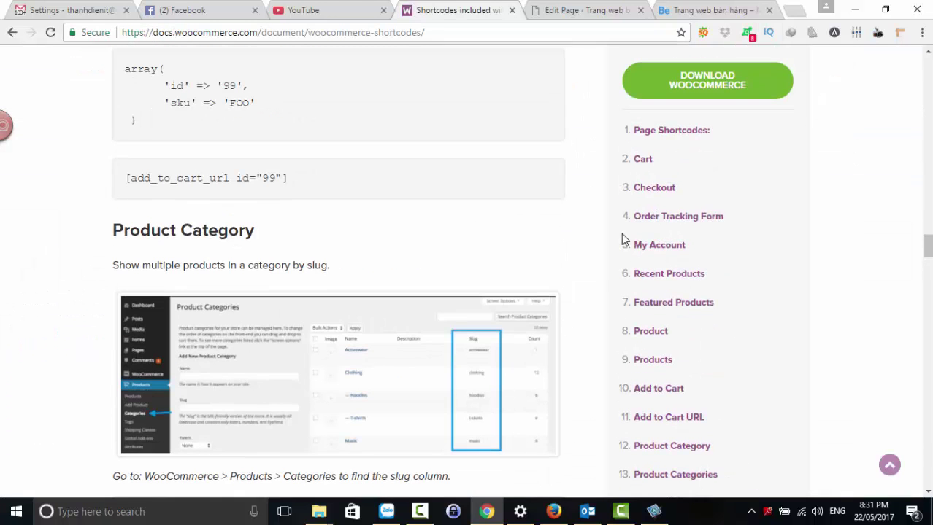
pyautogui.scroll(-7, 558, 267)
pyautogui.scroll(4, 462, 146)
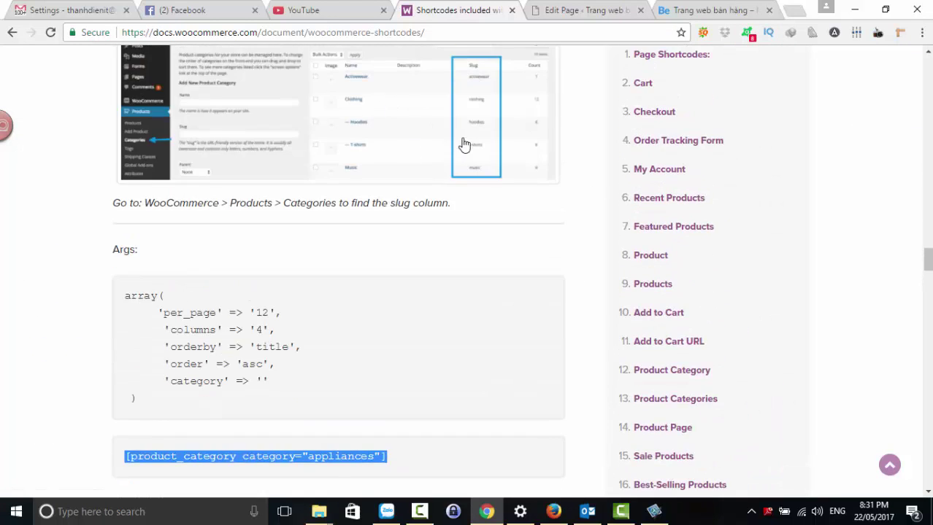
pyautogui.scroll(-4, 723, 324)
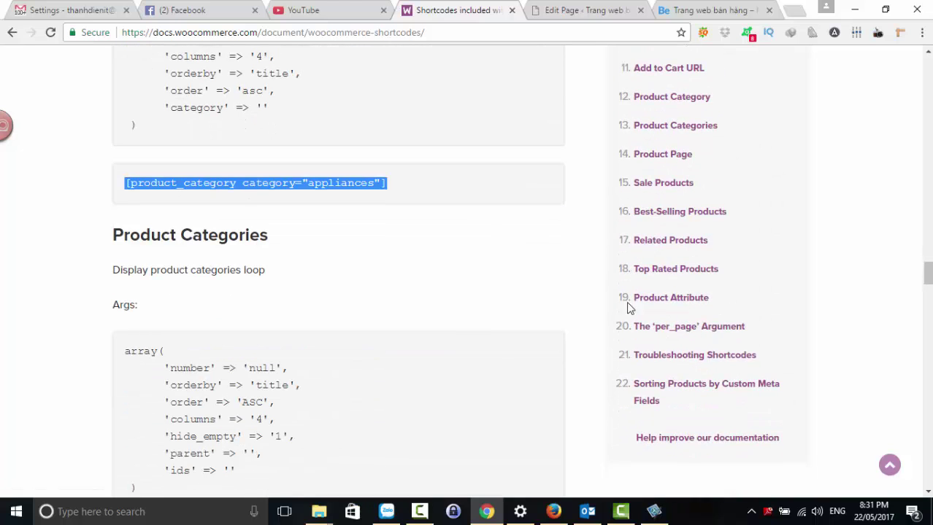
pyautogui.scroll(10, 537, 293)
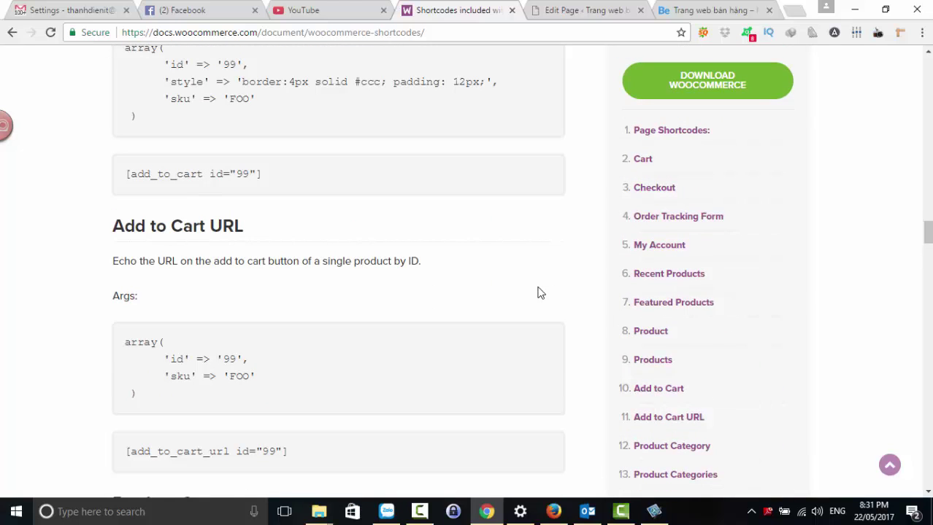